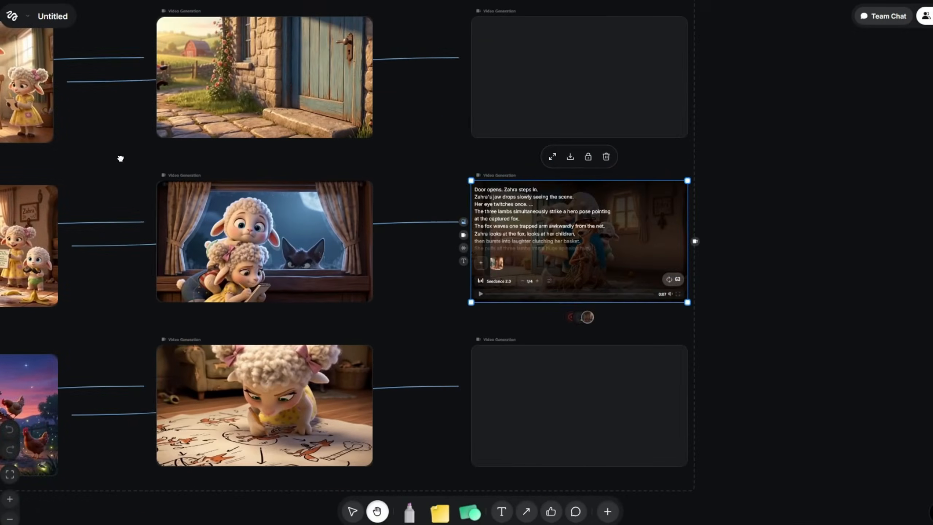
Look over the finished story canvas, from the scene videos back to the character images, down to the Zaki fox sheet.
drag(121, 159, 454, 274)
drag(129, 143, 565, 191)
drag(162, 181, 466, 325)
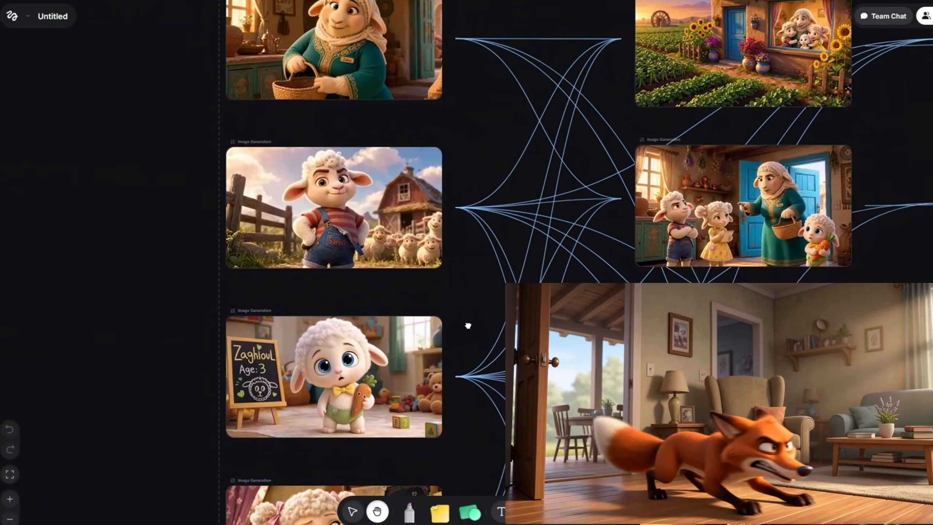
drag(468, 198, 469, 229)
scroll(470, 227, down, 3)
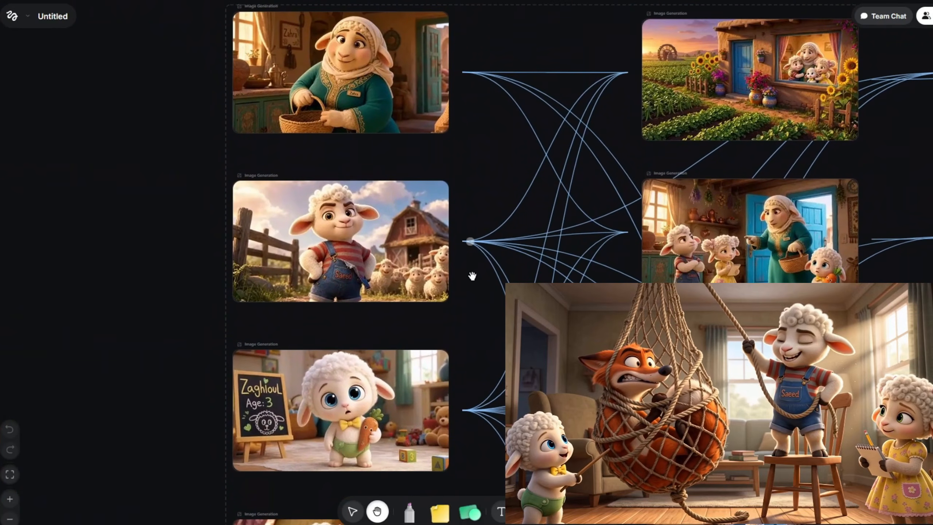
scroll(477, 254, down, 5)
scroll(477, 323, down, 6)
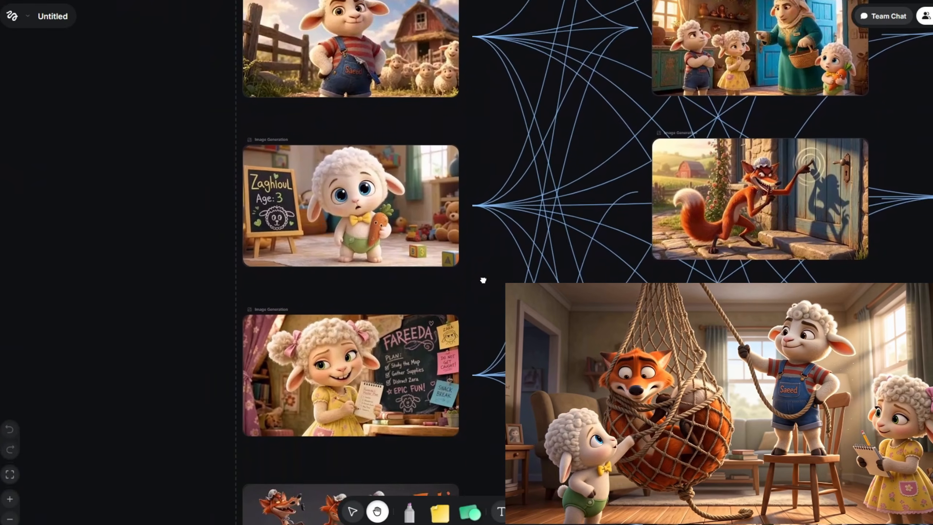
scroll(496, 312, down, 5)
drag(502, 267, 504, 258)
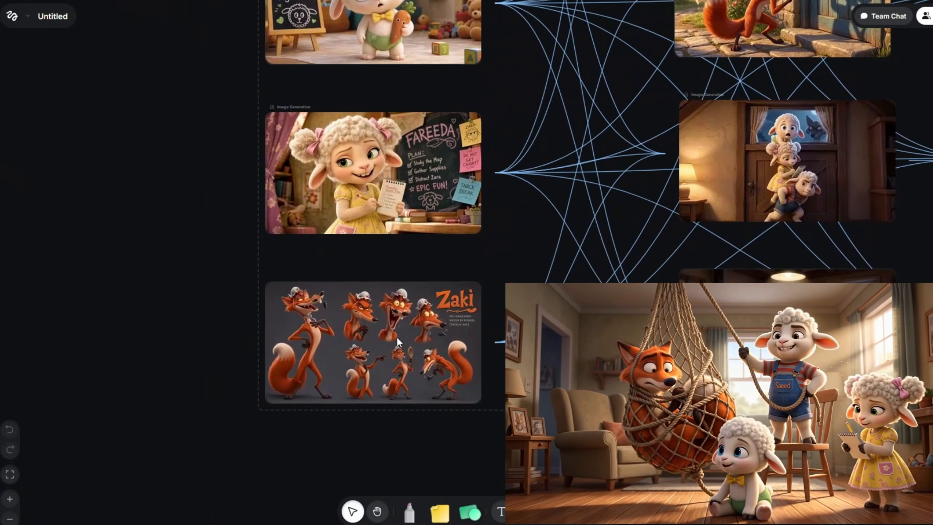
scroll(396, 336, up, 3)
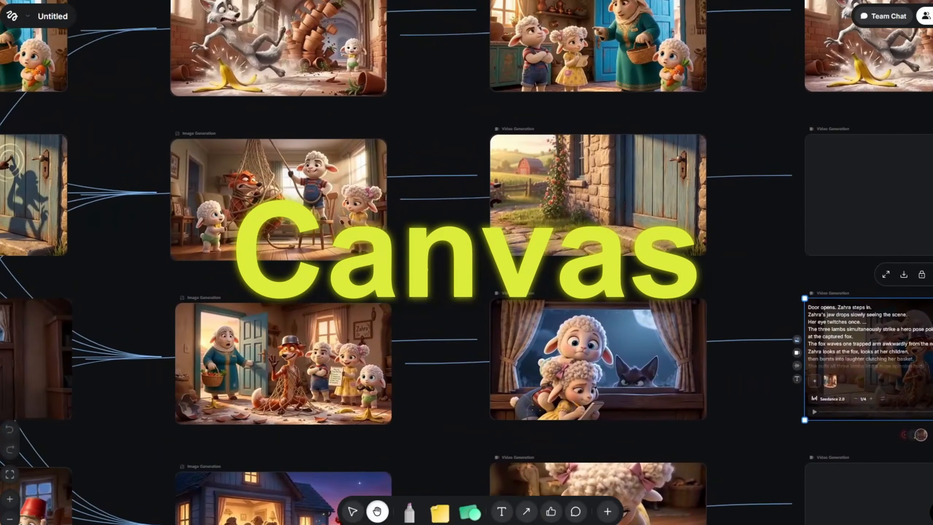
drag(113, 136, 543, 193)
drag(112, 177, 469, 321)
drag(469, 213, 469, 162)
drag(476, 309, 478, 187)
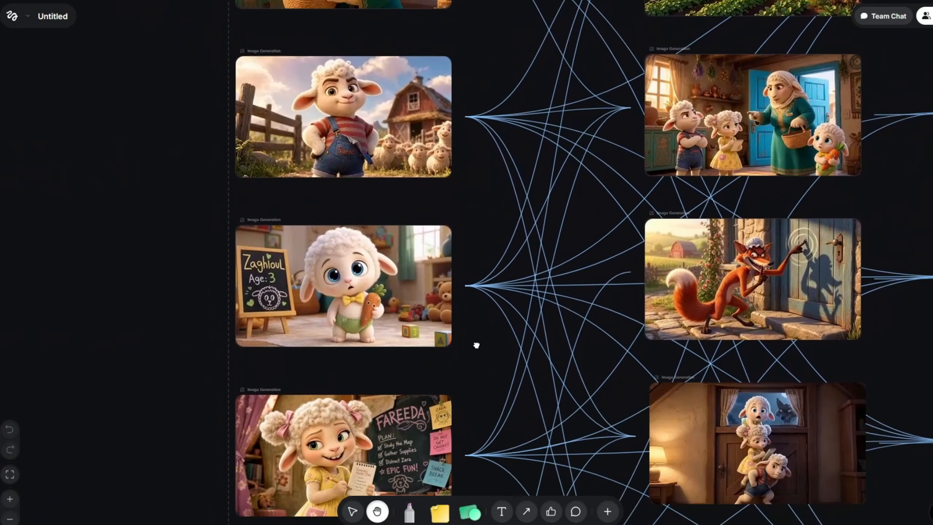
drag(476, 360, 484, 213)
drag(495, 323, 514, 197)
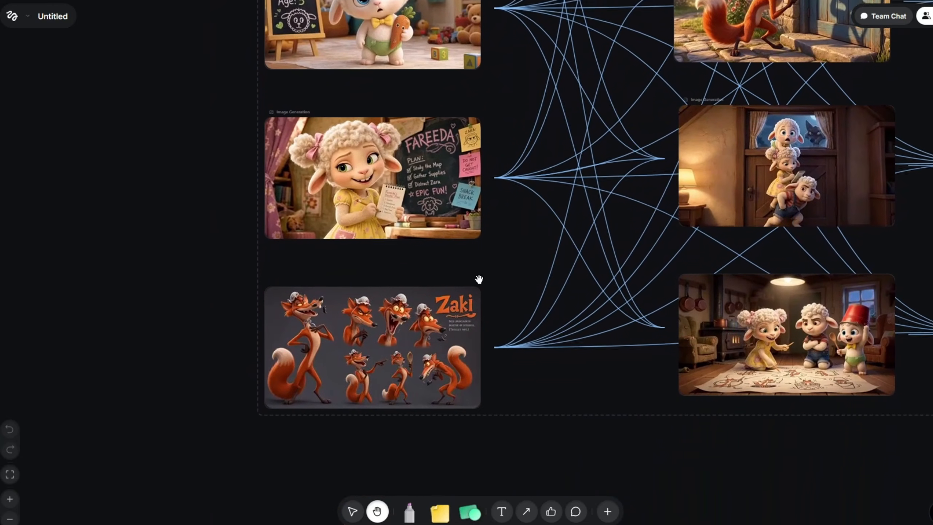
key(v)
mouse_move(398, 337)
scroll(397, 337, up, 3)
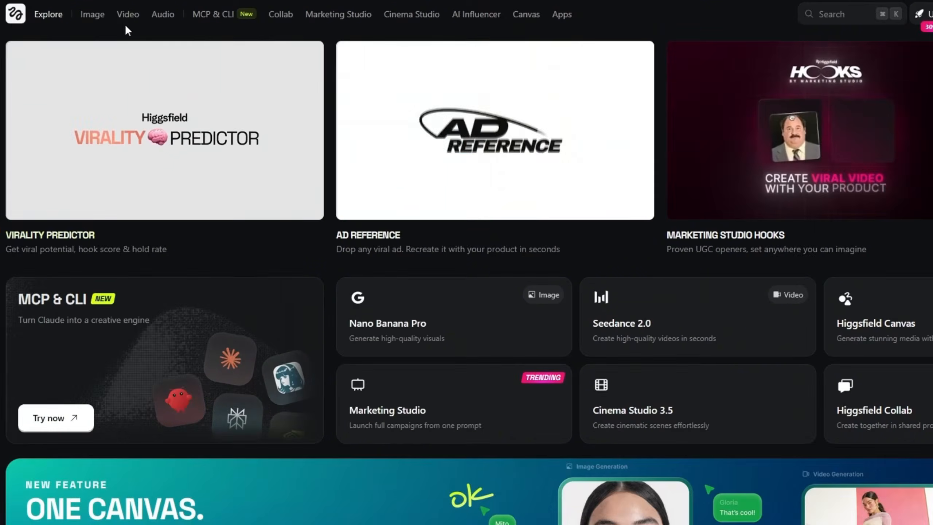
Browse the home page's featured tools as far as Canvas and open the Canvas page.
mouse_move(151, 50)
scroll(330, 422, down, 2)
scroll(341, 360, up, 2)
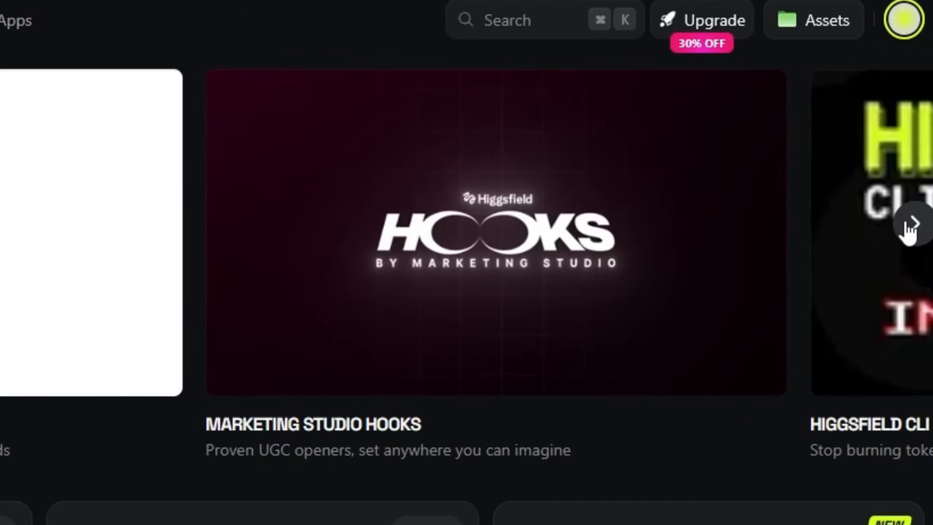
click(910, 224)
click(910, 224)
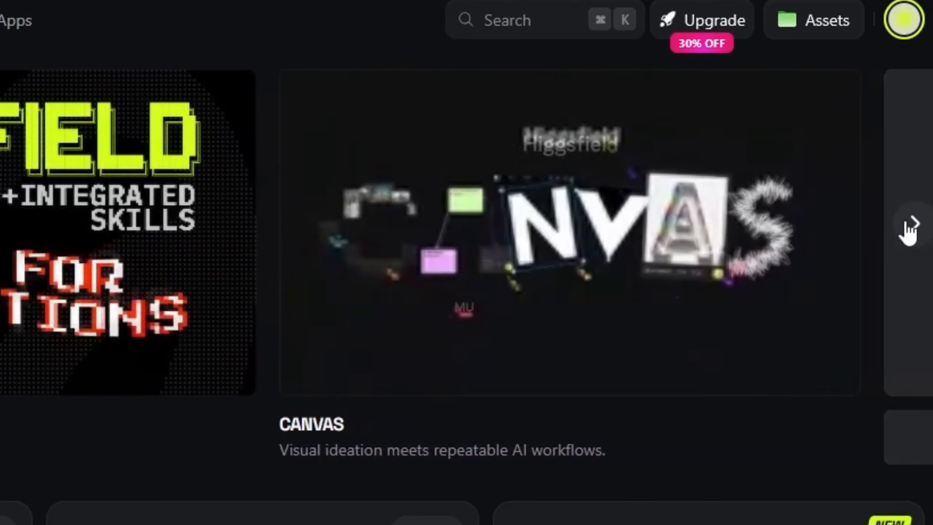
click(910, 224)
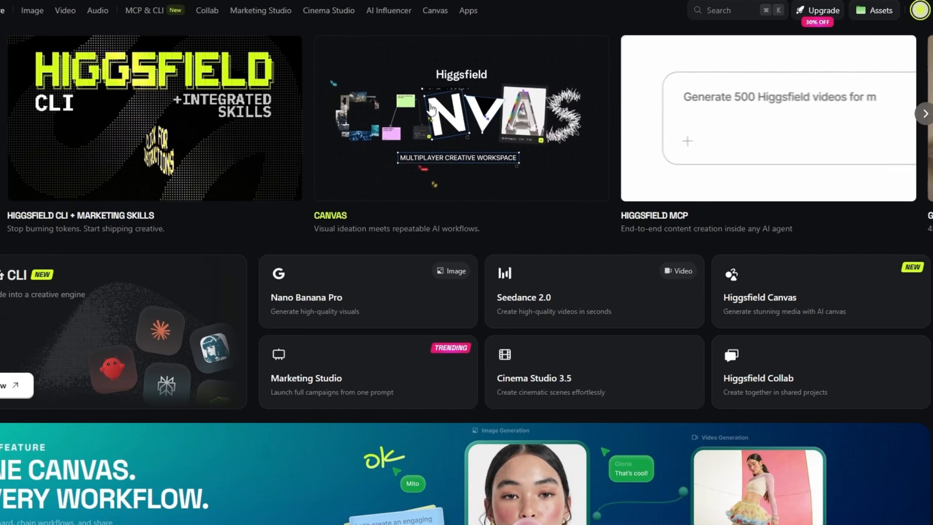
click(435, 10)
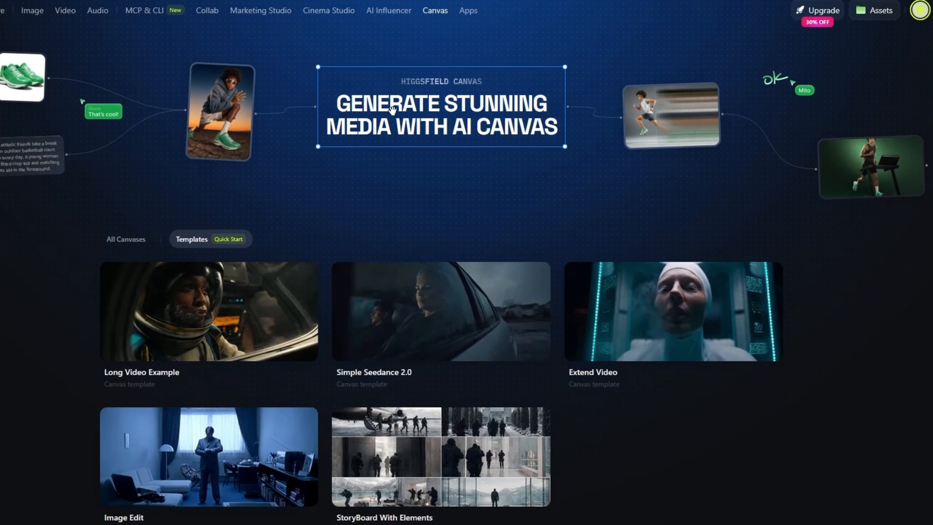
Create a new canvas from the list of all canvases and dismiss its starter suggestions.
scroll(435, 89, down, 2)
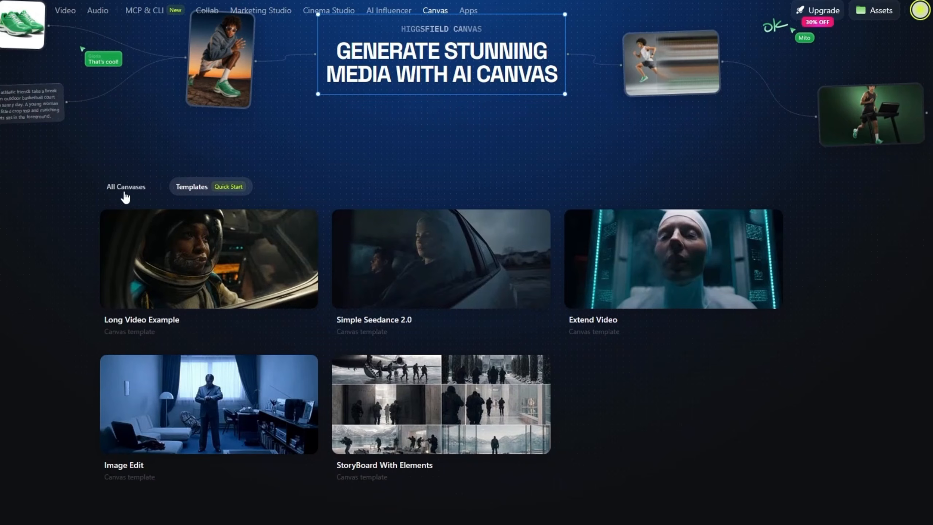
click(125, 193)
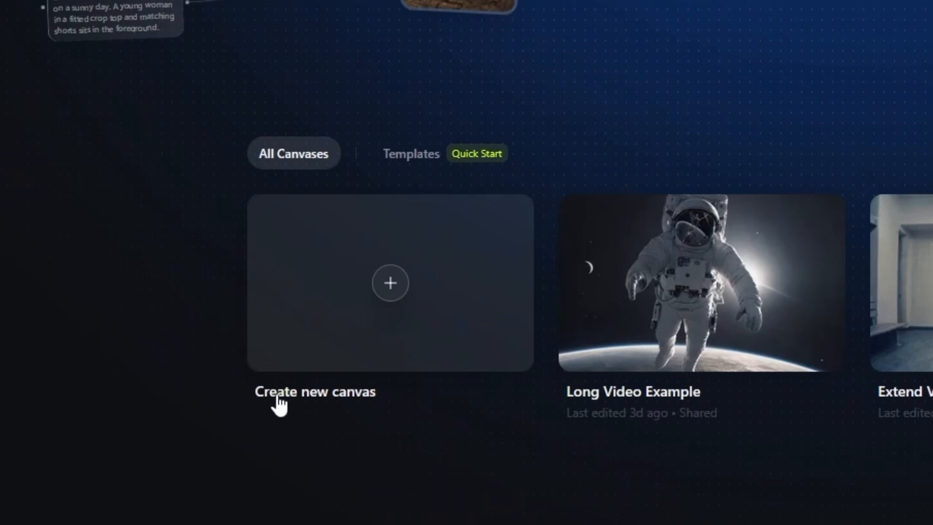
click(382, 282)
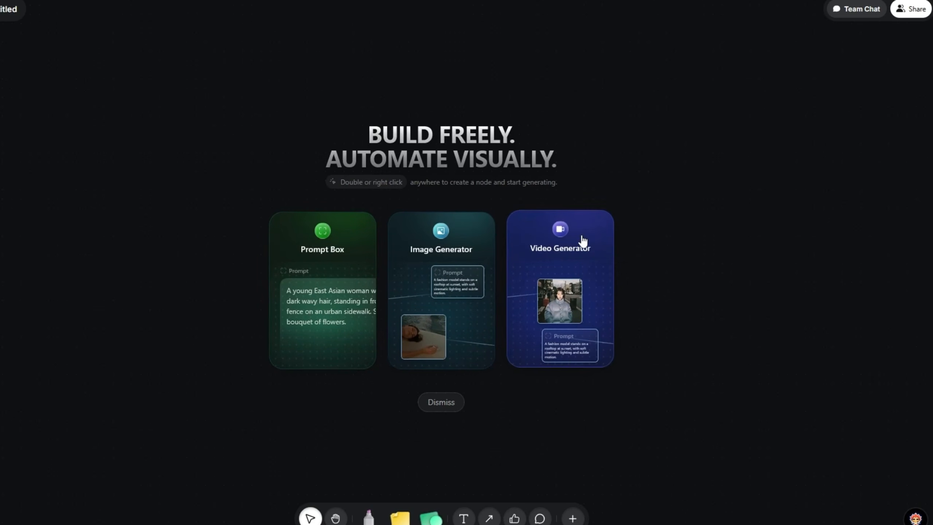
click(444, 408)
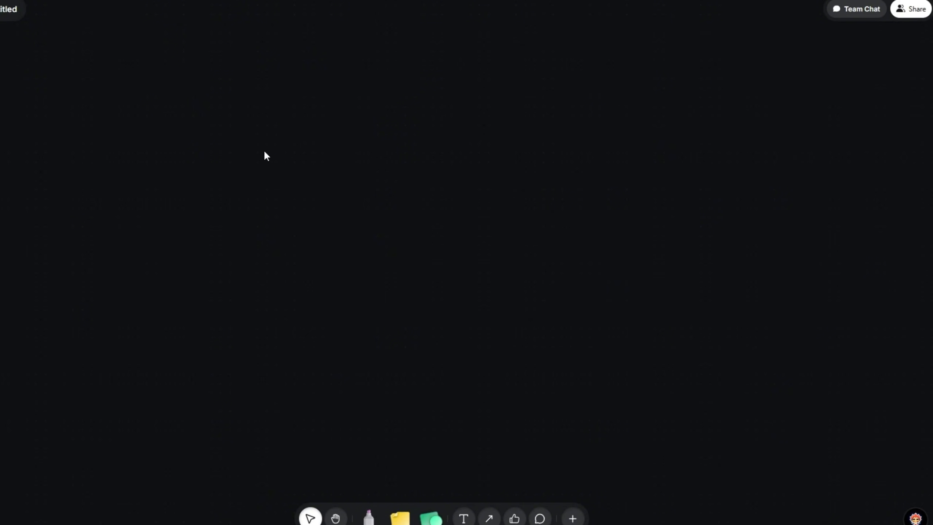
Examine the node types that can be added to the empty canvas, including the generators, LLM Assistant and Upload reference.
double_click(248, 140)
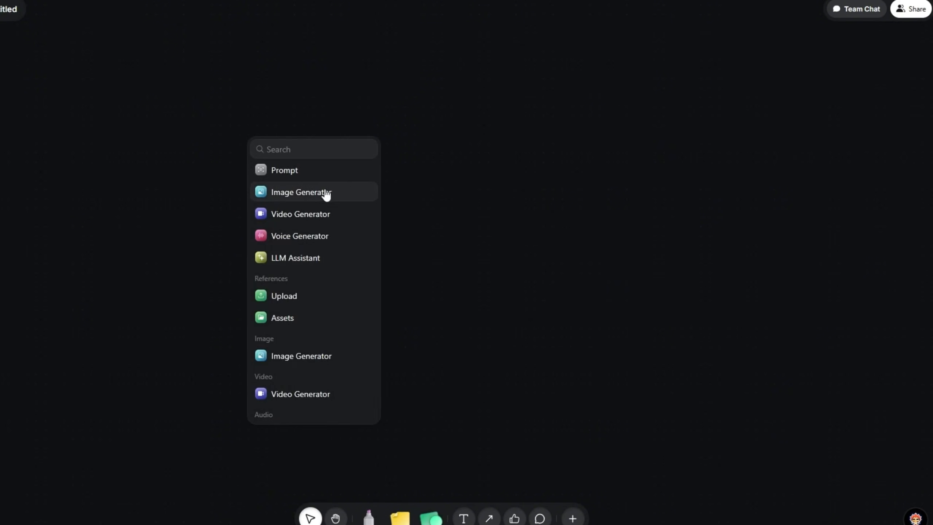
scroll(308, 339, down, 3)
scroll(346, 279, up, 3)
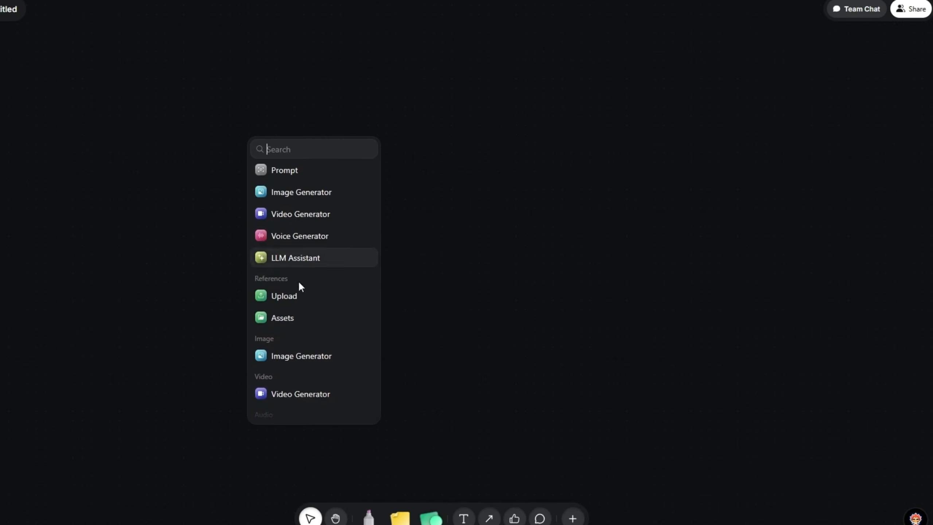
scroll(314, 412, down, 1)
scroll(325, 367, up, 3)
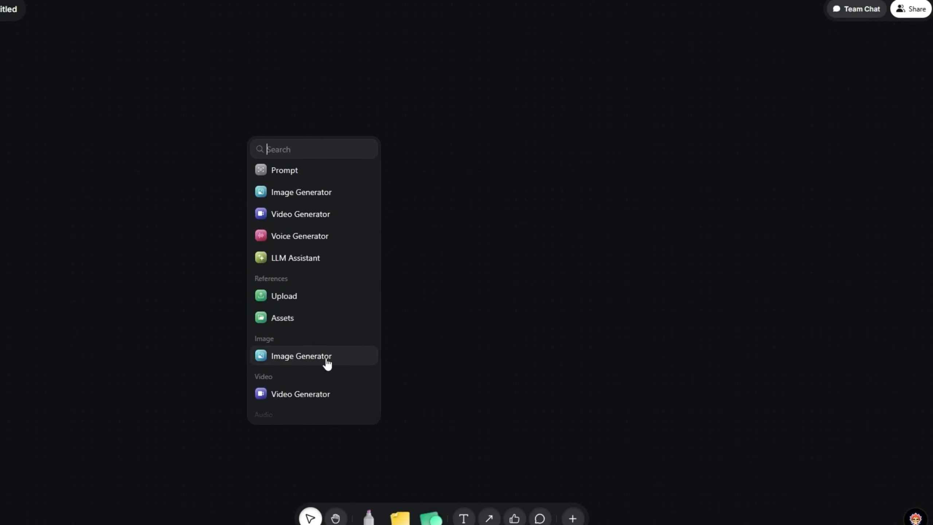
scroll(333, 331, down, 3)
scroll(332, 323, up, 3)
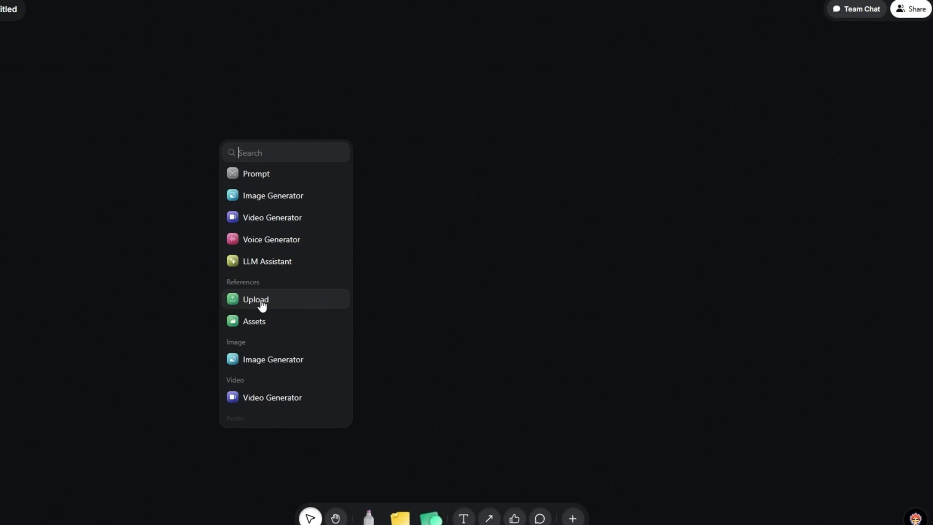
click(262, 303)
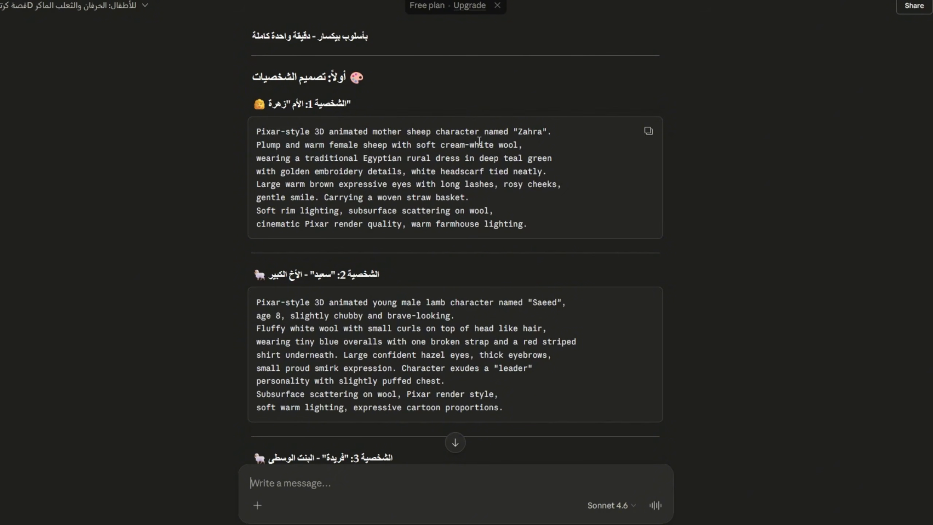
Switch to the Claude chat and read the character and scene prompts, highlighting Fareeda's description and Scene 3's image and video prompts.
scroll(435, 170, down, 3)
scroll(320, 129, down, 5)
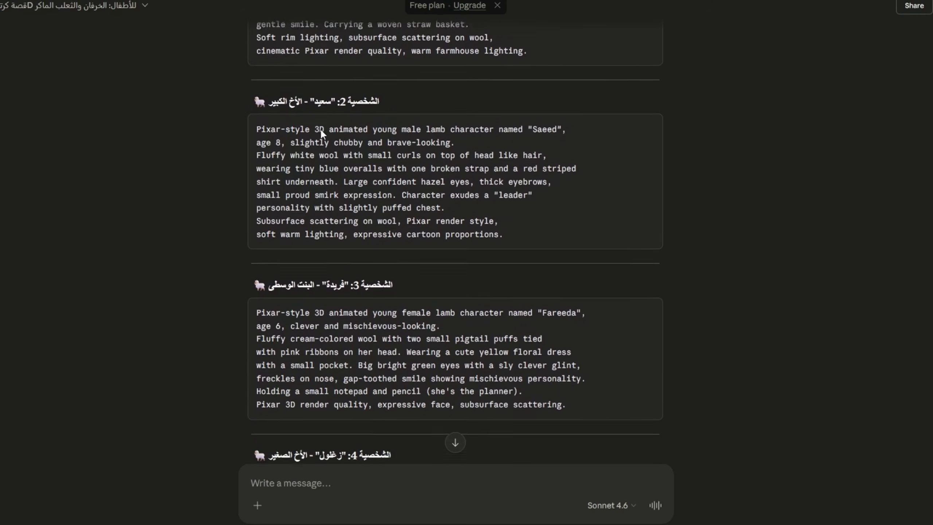
scroll(319, 129, down, 12)
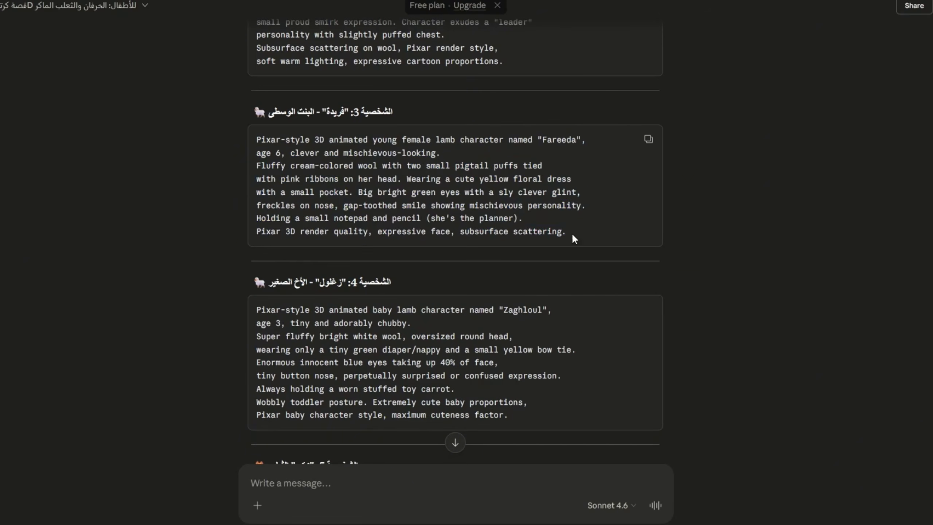
drag(572, 236, 230, 137)
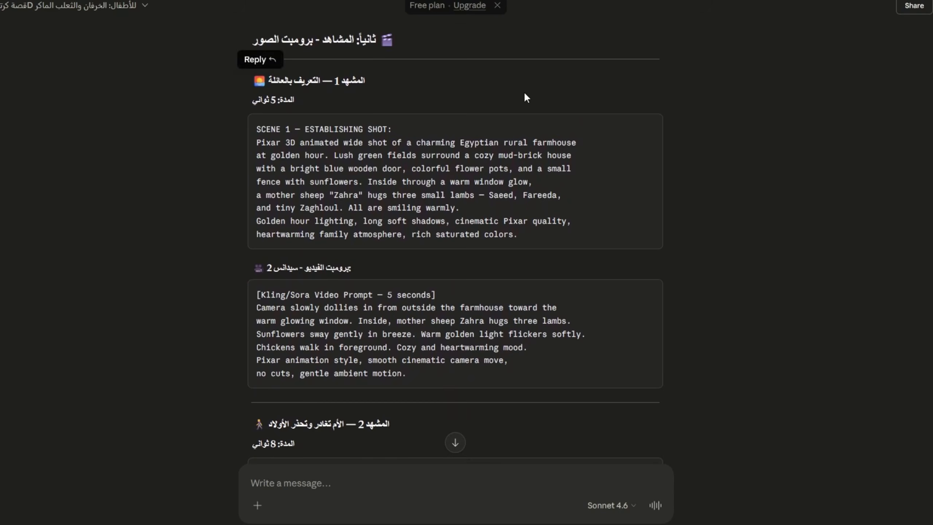
scroll(523, 91, down, 20)
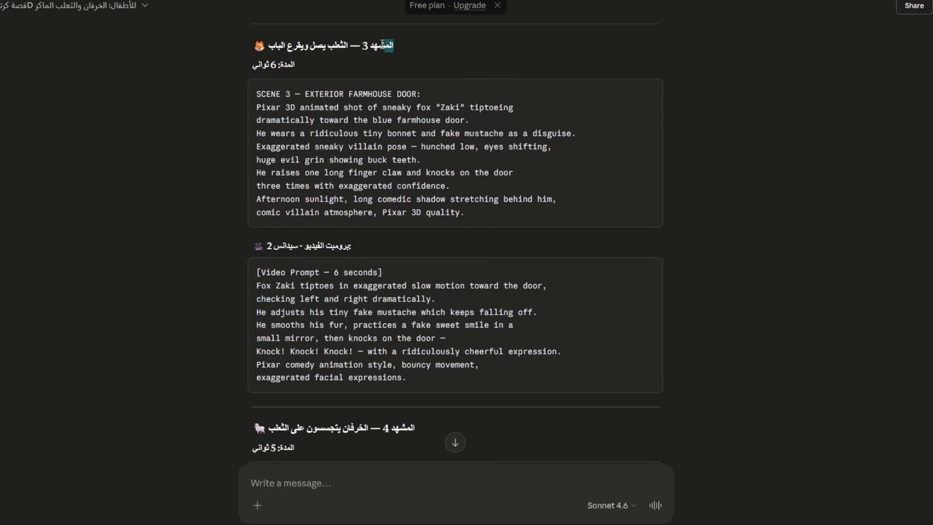
drag(497, 215, 257, 109)
drag(463, 379, 251, 291)
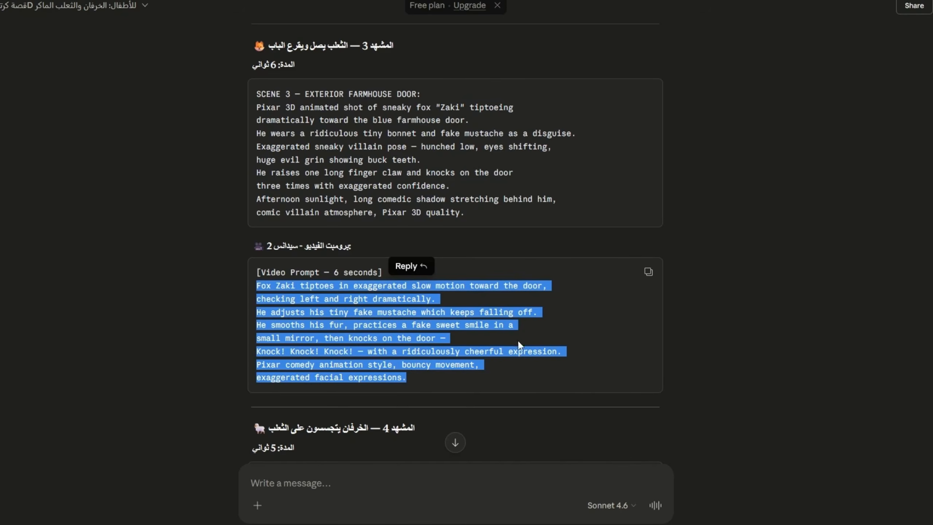
Review the Scene 1 prompts and the five character design prompts again, from Zaki back to Zahra.
scroll(517, 263, up, 15)
scroll(609, 257, down, 5)
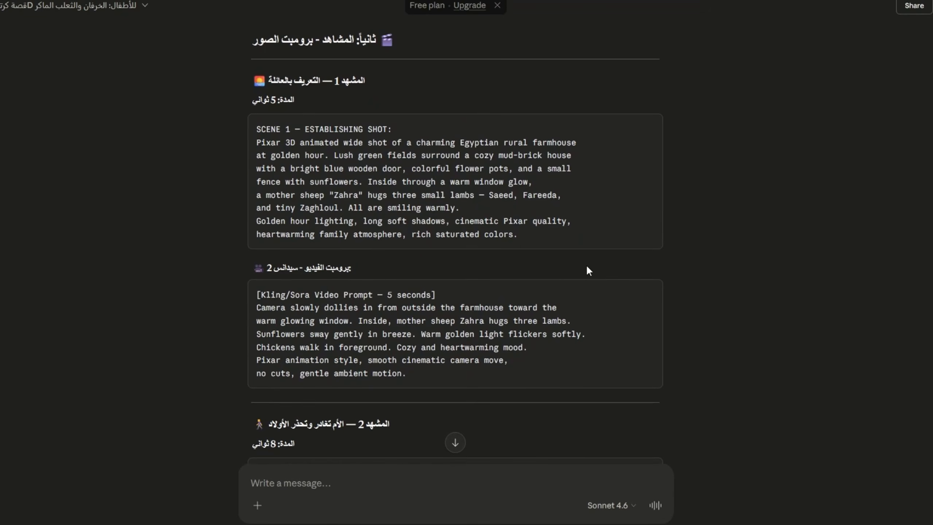
scroll(588, 269, up, 2)
scroll(640, 260, up, 4)
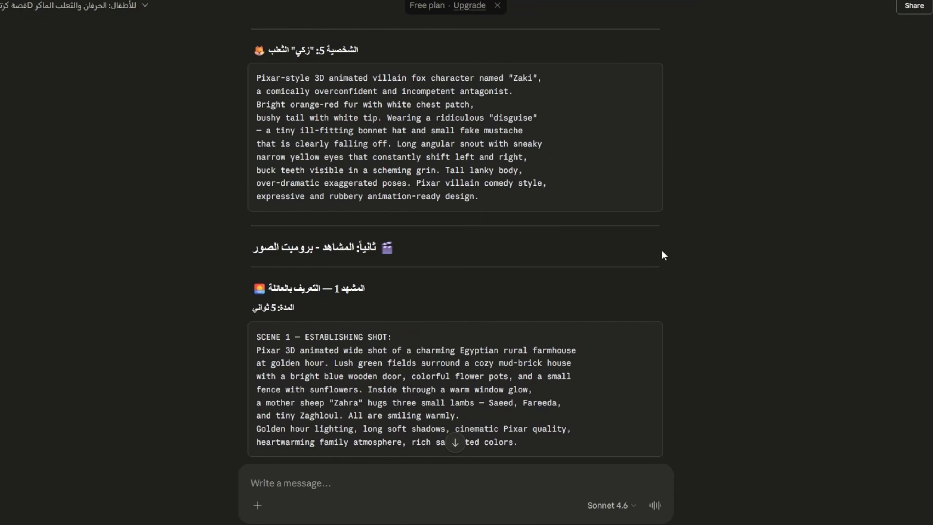
scroll(551, 244, up, 5)
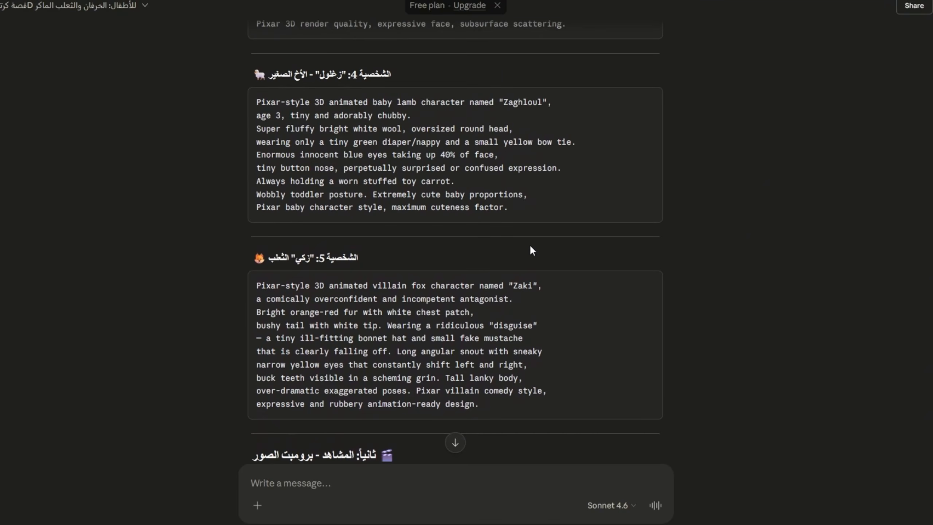
scroll(527, 250, up, 7)
scroll(528, 250, down, 5)
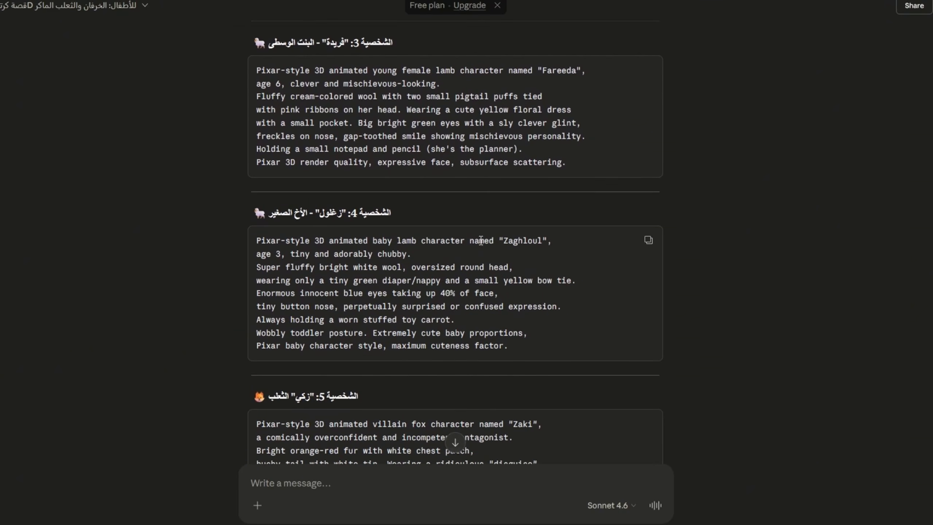
scroll(479, 240, up, 10)
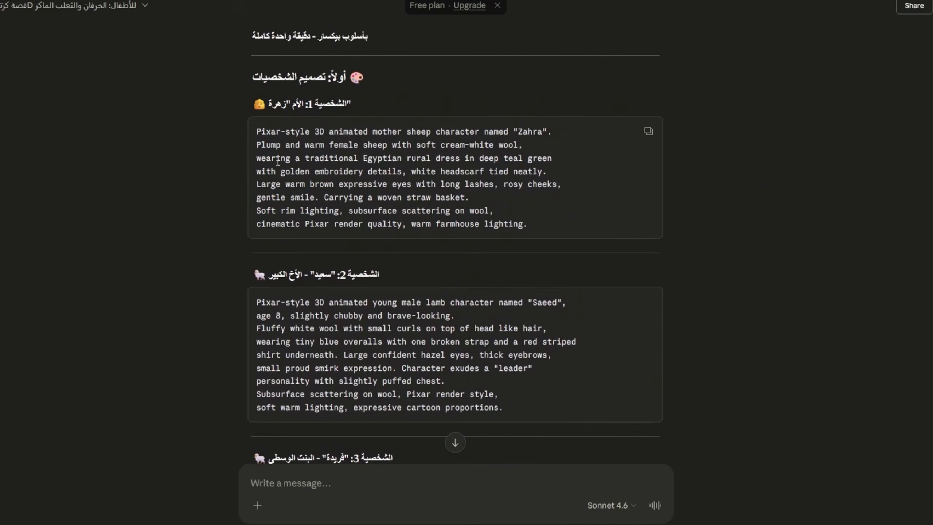
scroll(333, 109, down, 6)
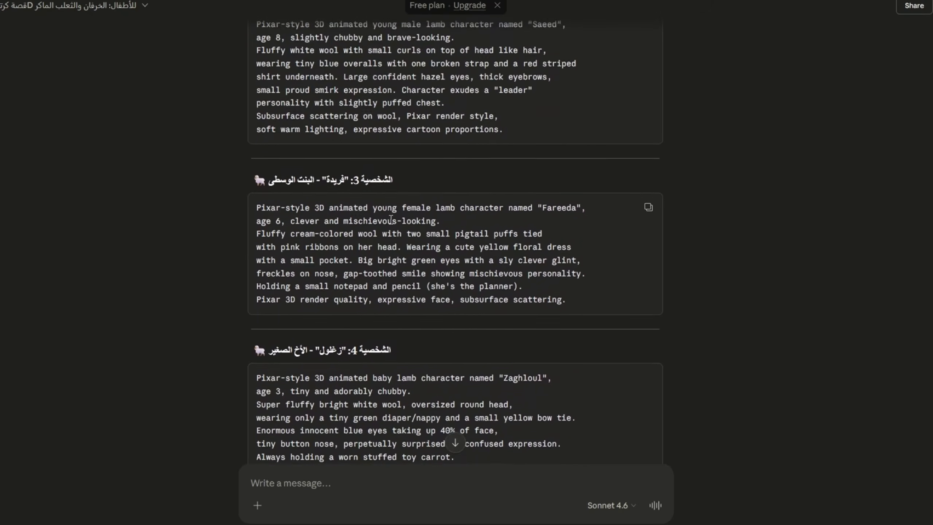
scroll(348, 183, up, 6)
scroll(349, 183, down, 3)
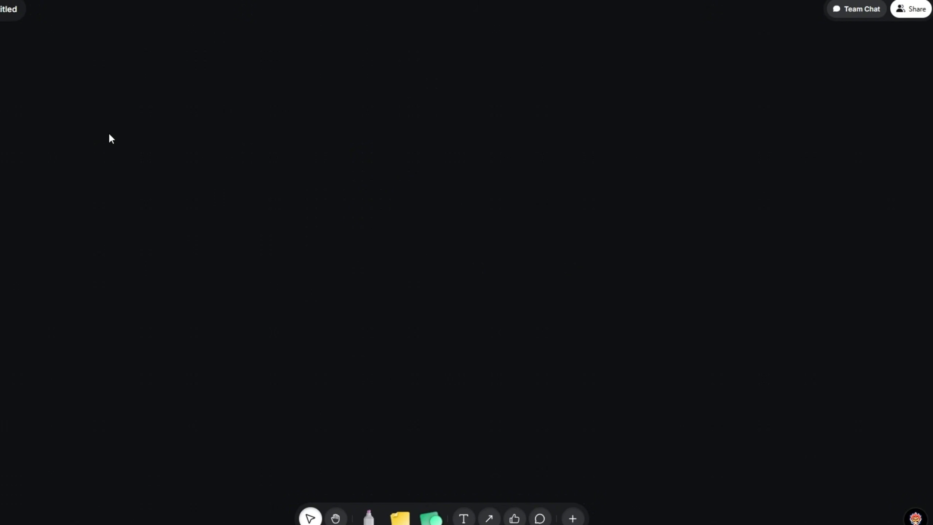
Switch back to the Higgsfield canvas and add an Image Generator node to the upper part of the empty workspace.
double_click(112, 121)
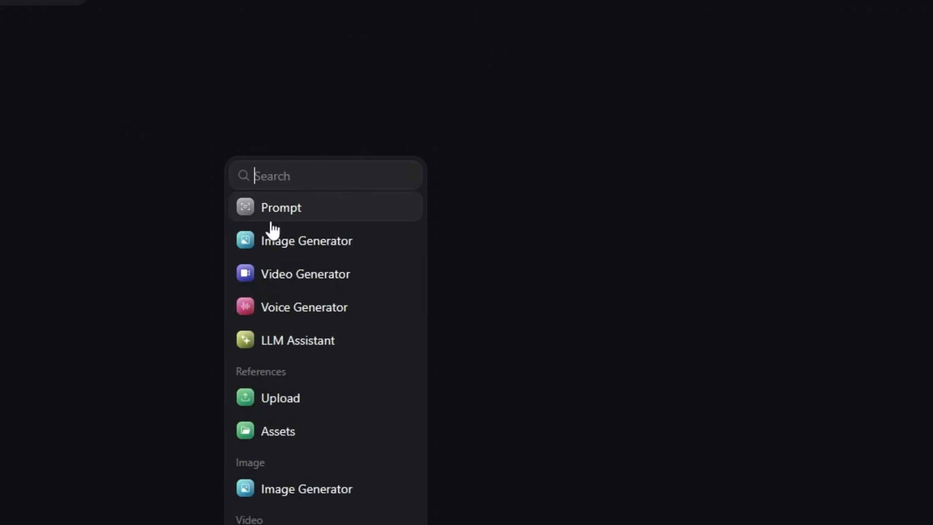
click(280, 252)
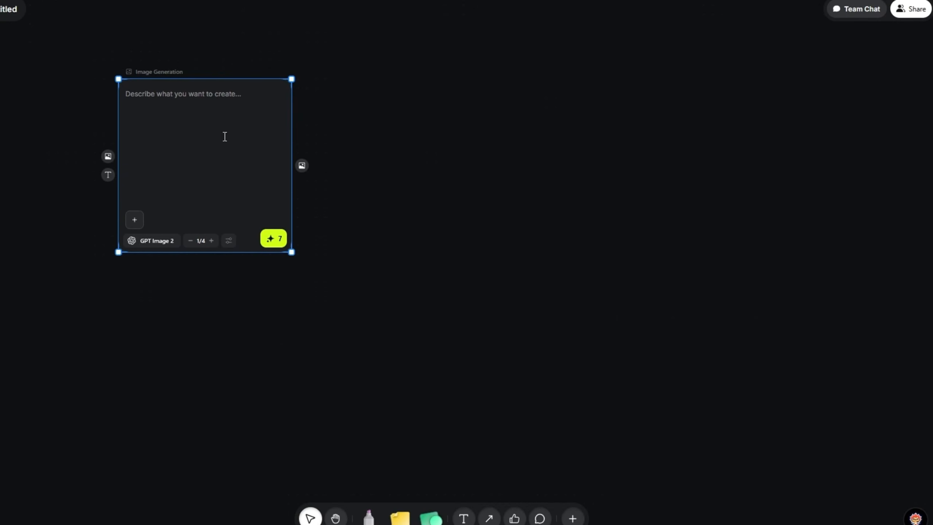
Reposition the Image Generation node and examine the image models it offers, including the featured models and the full list down to FLUX.2.
drag(356, 123, 410, 140)
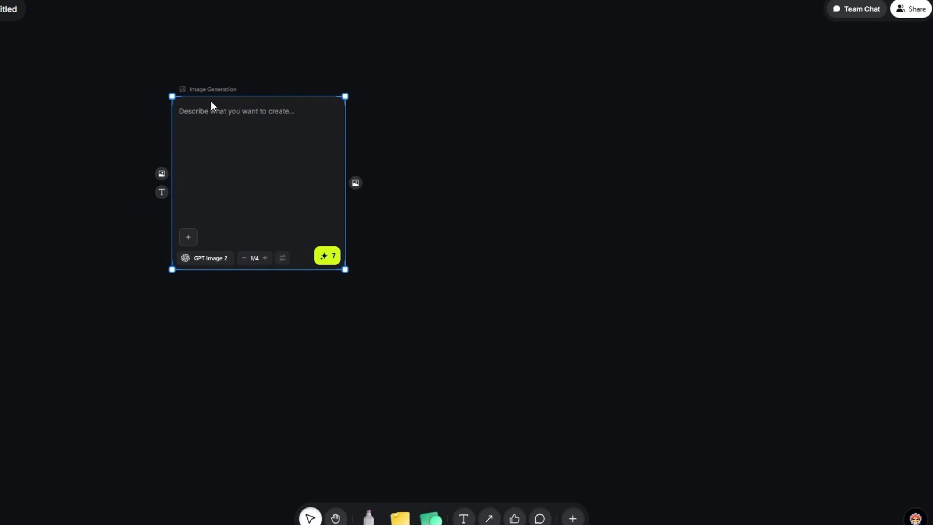
click(208, 258)
scroll(258, 305, down, 2)
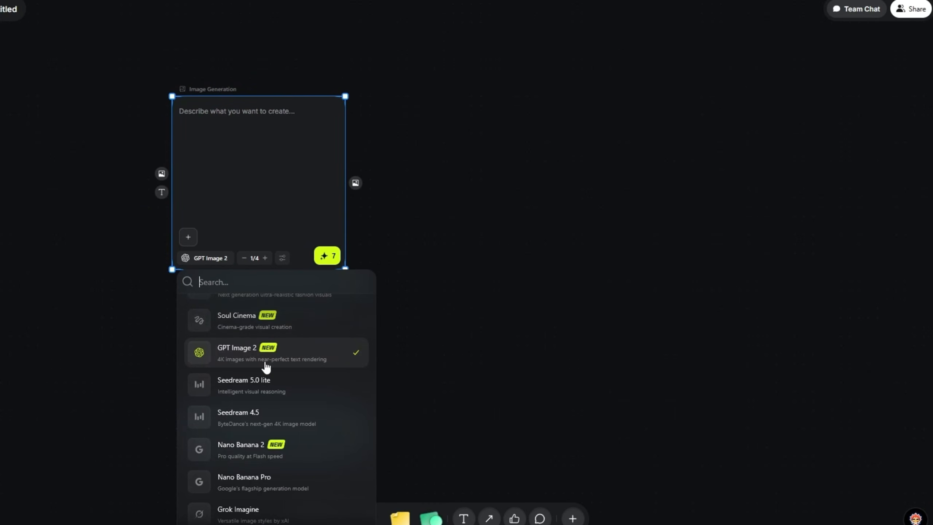
scroll(257, 375, down, 4)
scroll(259, 396, up, 3)
scroll(264, 404, up, 3)
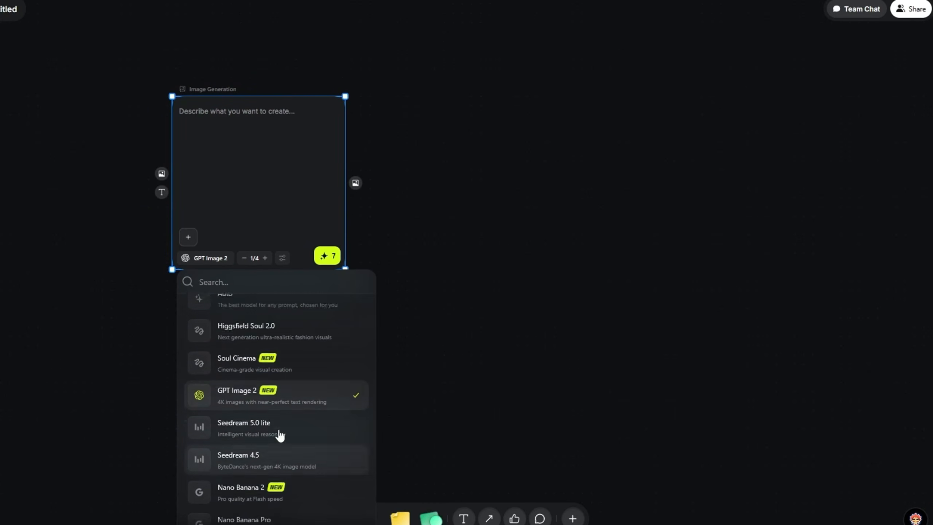
scroll(242, 353, down, 2)
scroll(239, 382, down, 3)
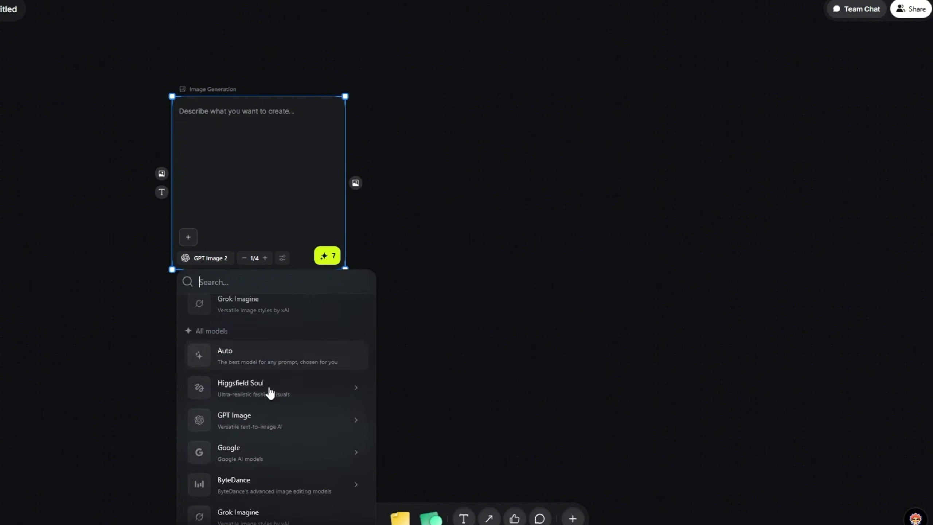
scroll(279, 404, up, 5)
scroll(294, 419, down, 2)
scroll(257, 383, down, 3)
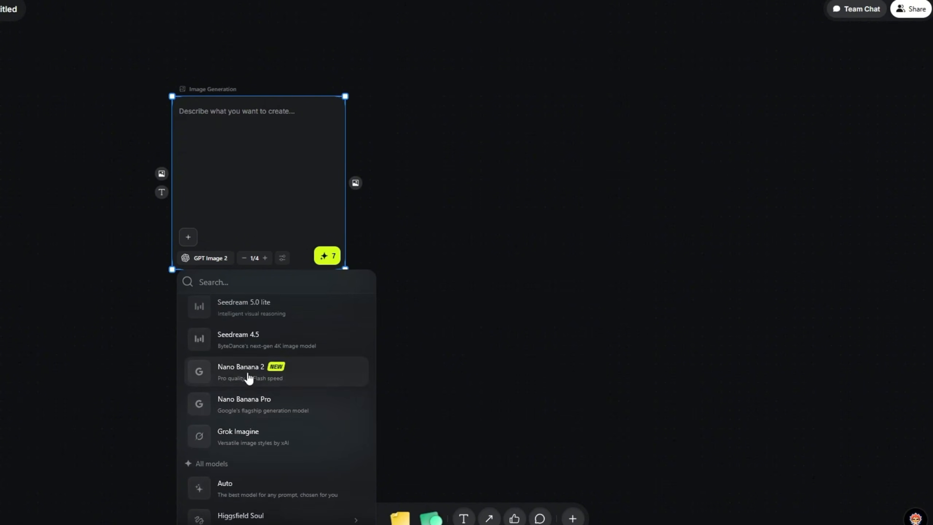
scroll(267, 414, up, 2)
scroll(270, 415, up, 1)
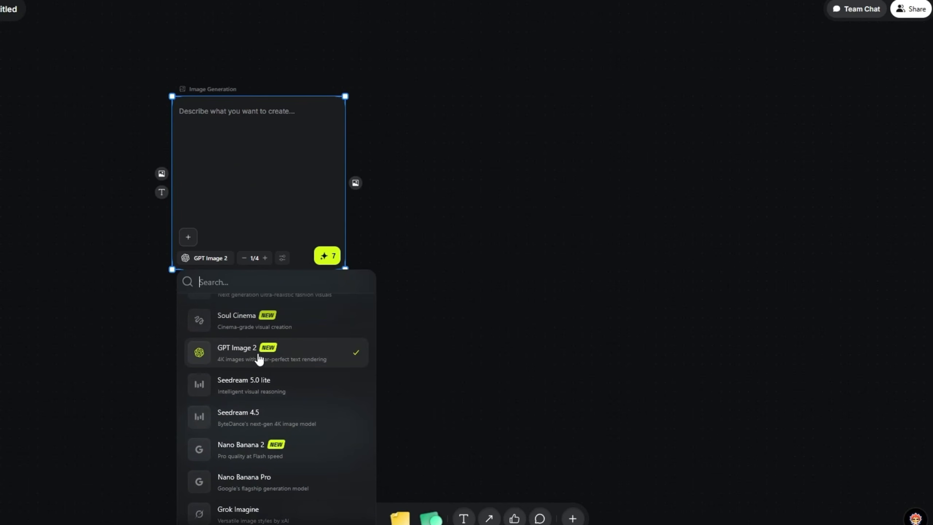
scroll(290, 438, down, 10)
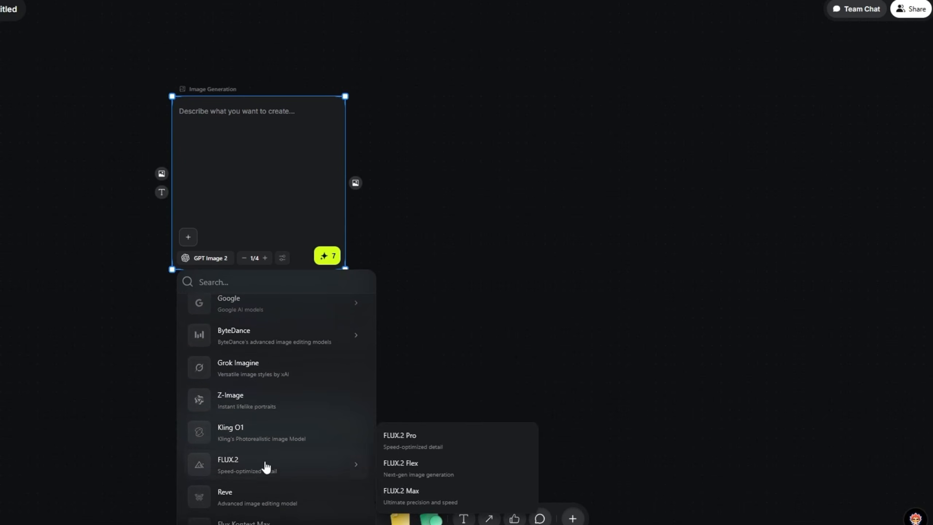
scroll(264, 467, up, 4)
mouse_move(287, 454)
scroll(288, 454, up, 8)
scroll(264, 439, down, 2)
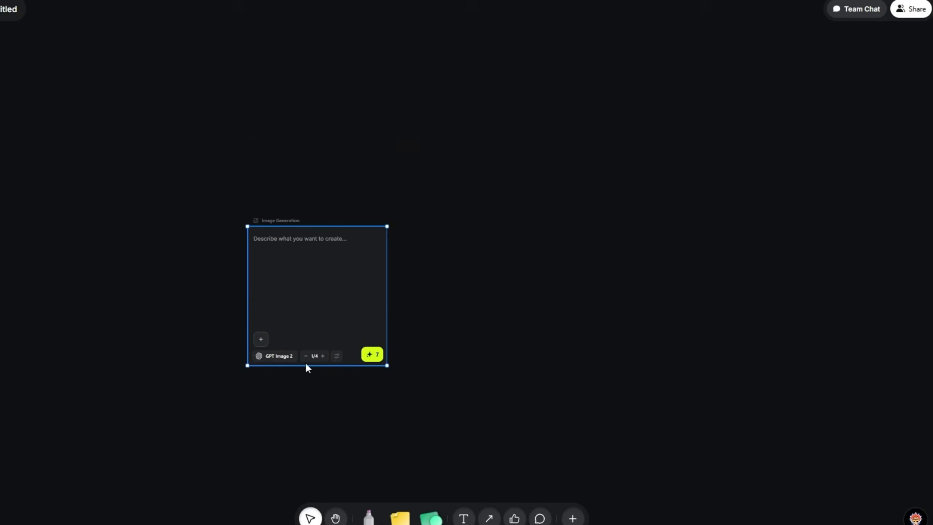
Set the Image Generation node's batch size to 4 and look through the uploaded media available as reference images.
scroll(310, 365, up, 3)
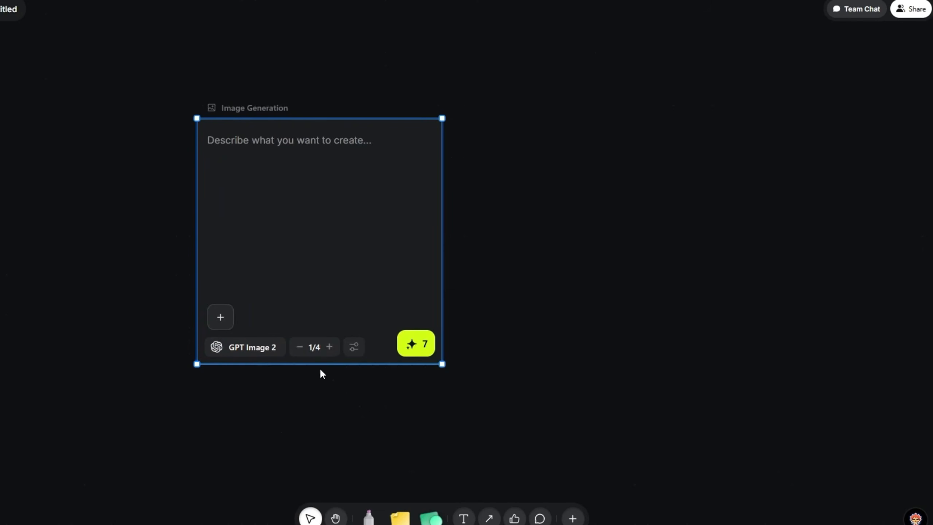
click(330, 347)
click(330, 347)
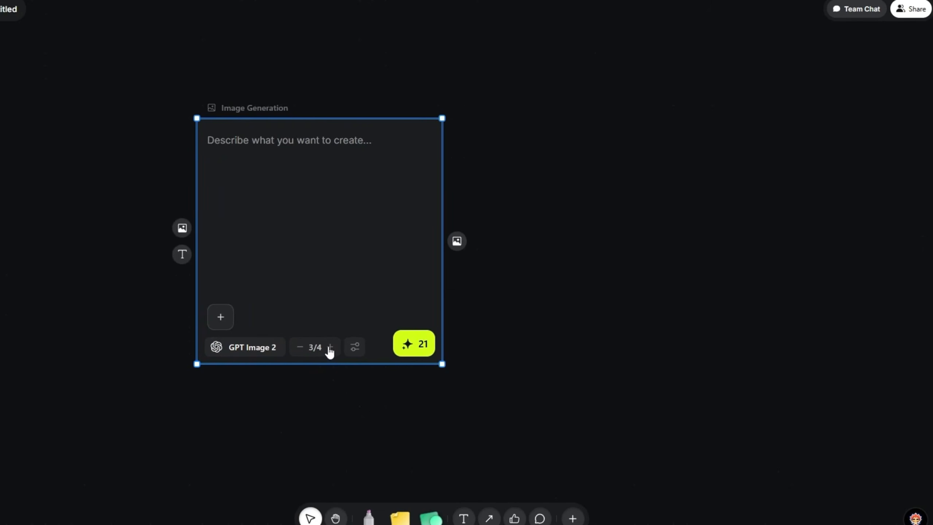
click(330, 347)
click(300, 347)
click(300, 347)
click(299, 347)
click(330, 347)
click(330, 347)
click(330, 347)
scroll(355, 307, down, 1)
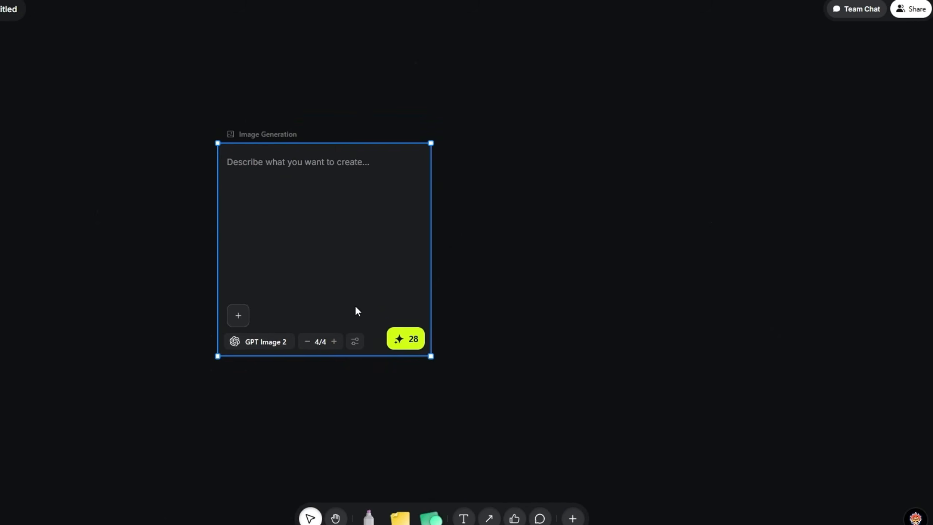
scroll(287, 324, up, 1)
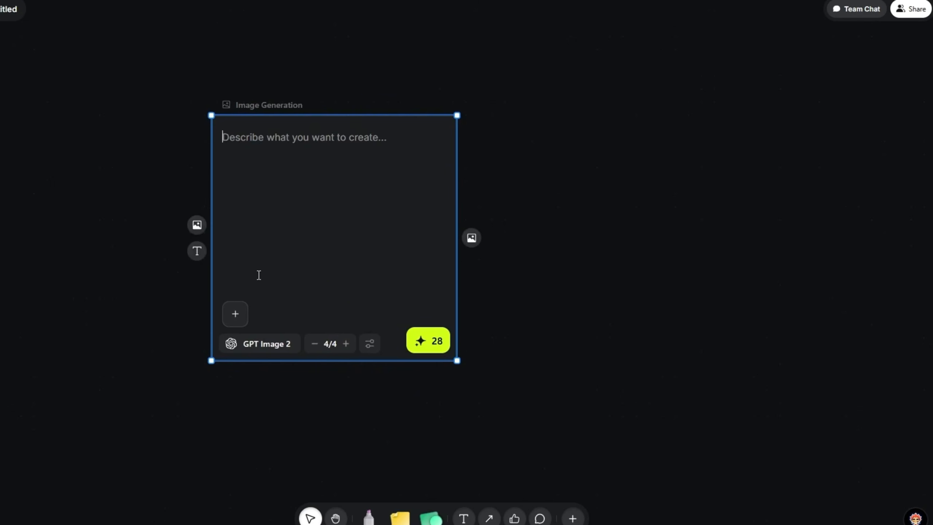
click(235, 314)
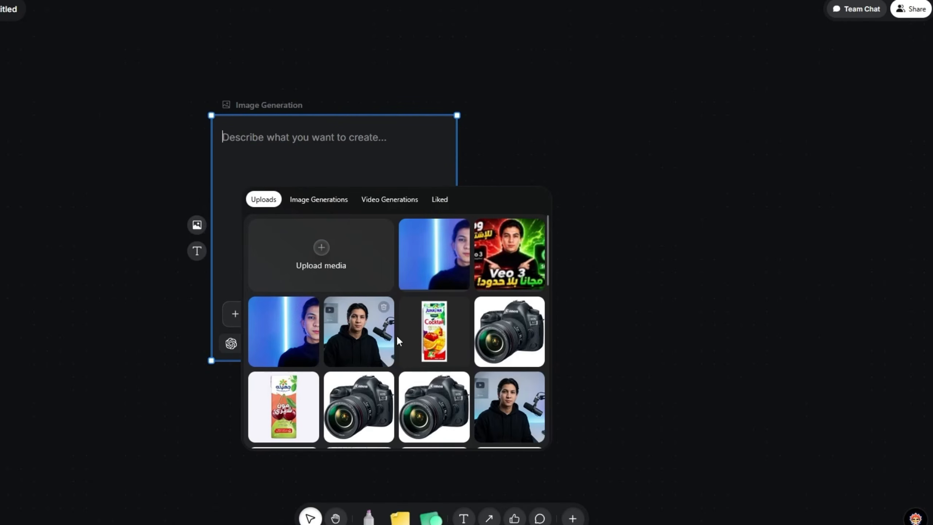
click(580, 220)
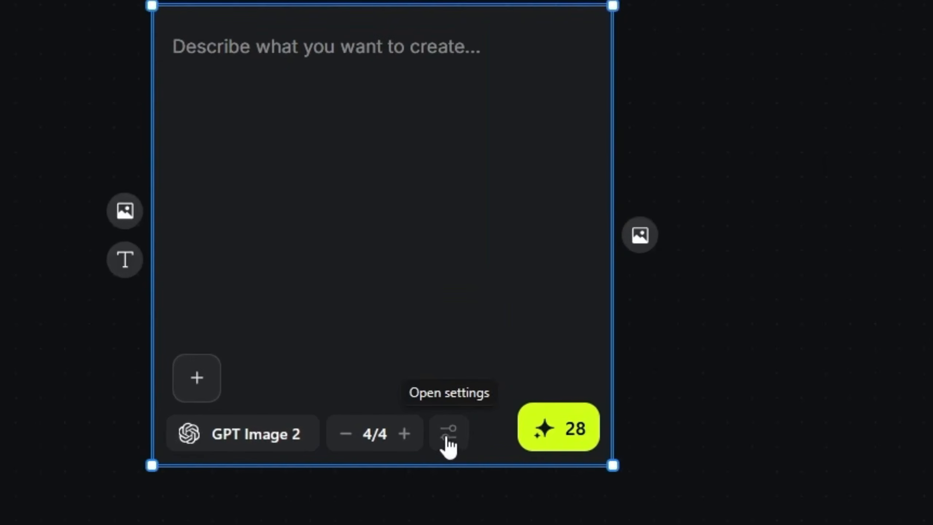
Open the node's settings, set the aspect ratio to 16:9 and go through the resolution options.
click(446, 439)
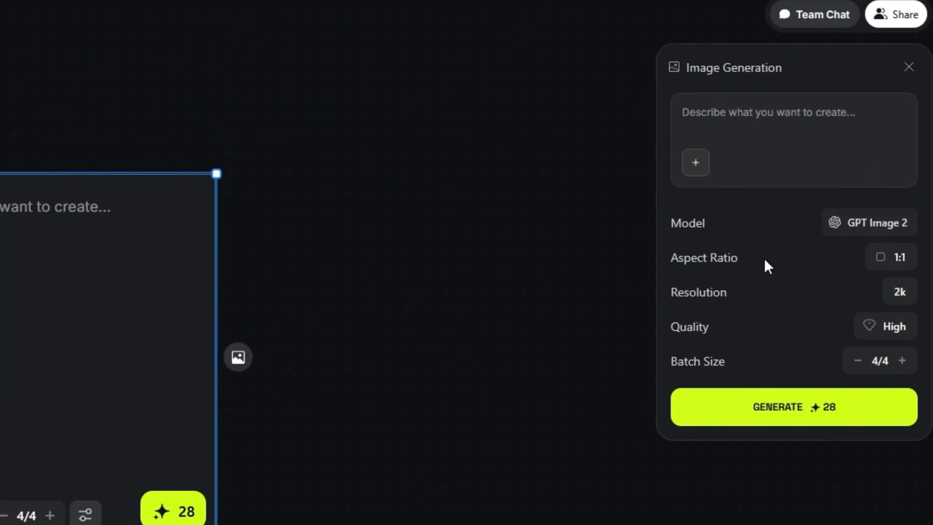
click(885, 262)
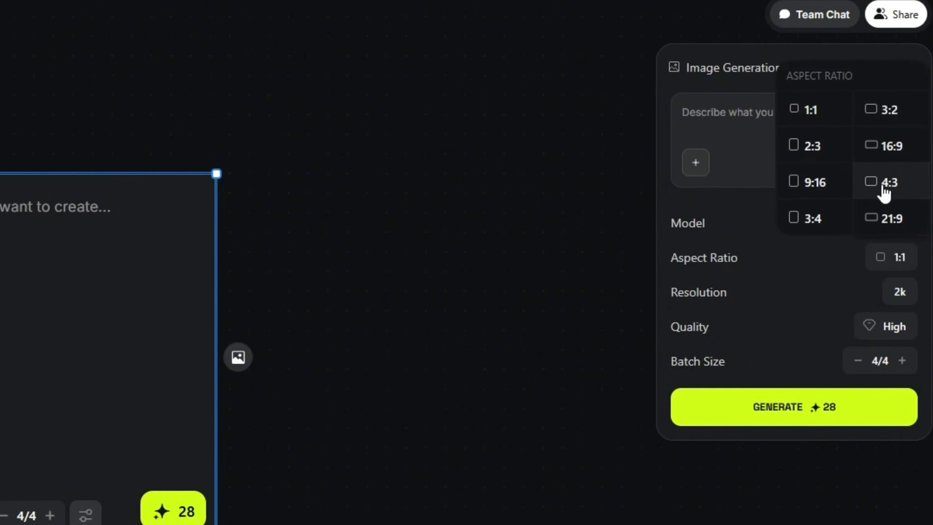
click(892, 156)
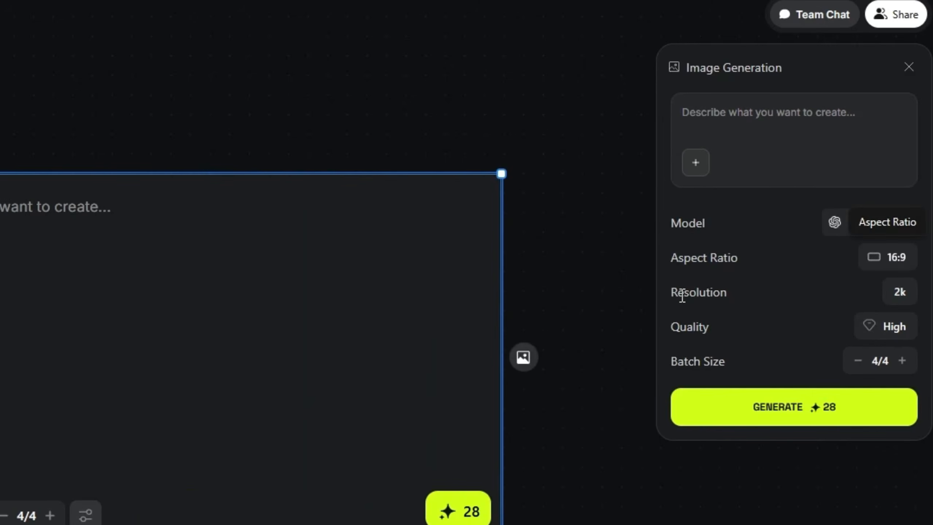
click(898, 302)
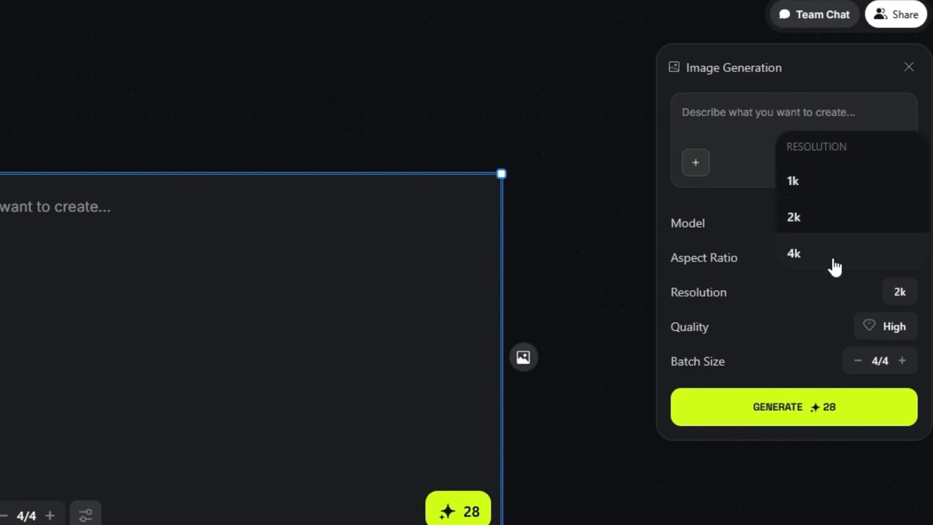
click(798, 267)
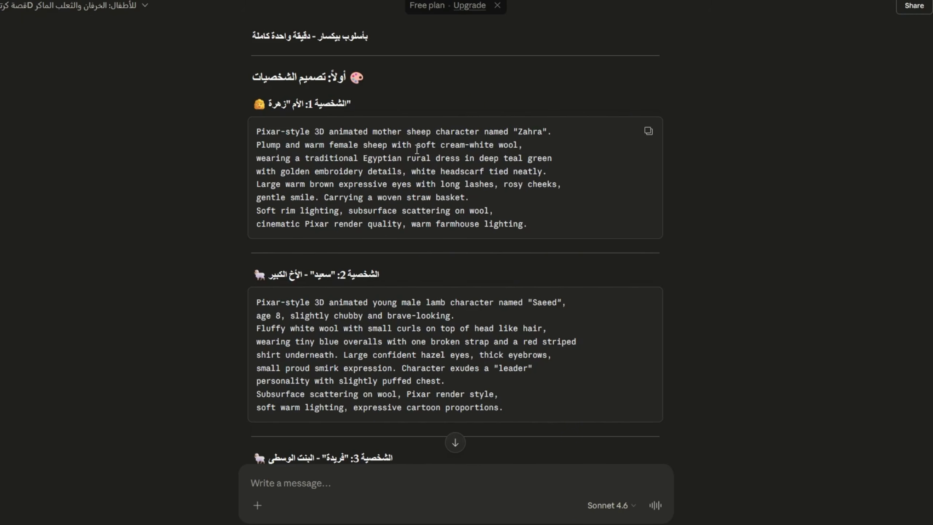
Copy the mother sheep "Zahra" prompt from the Claude chat and paste it into the canvas's Image Generation node.
click(648, 131)
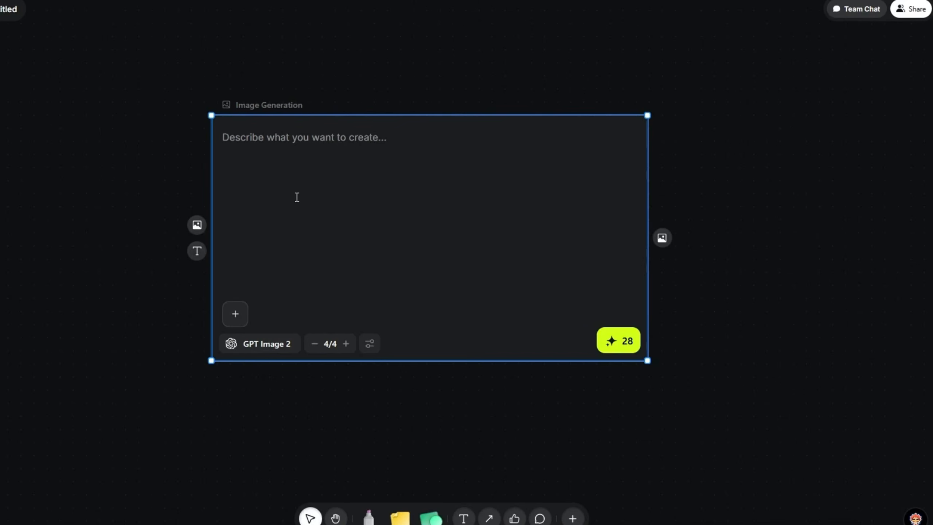
key(ctrl+v)
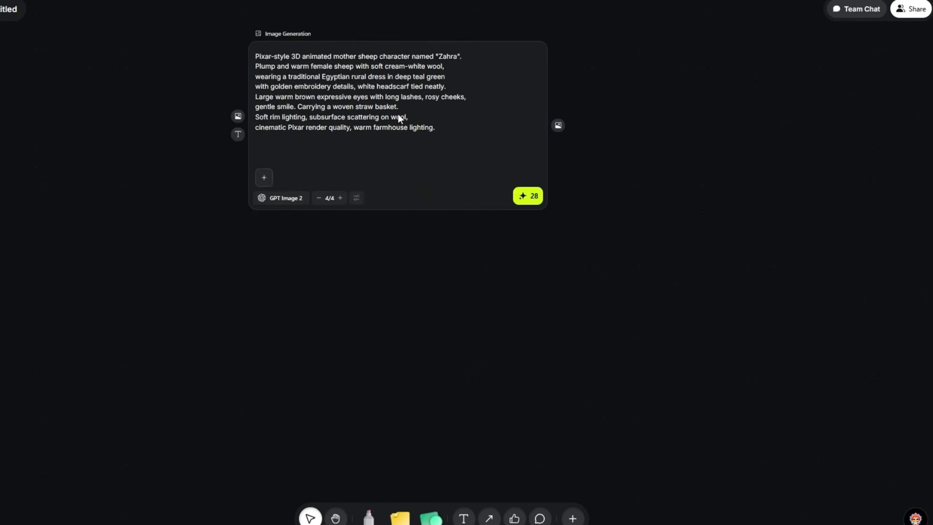
click(413, 172)
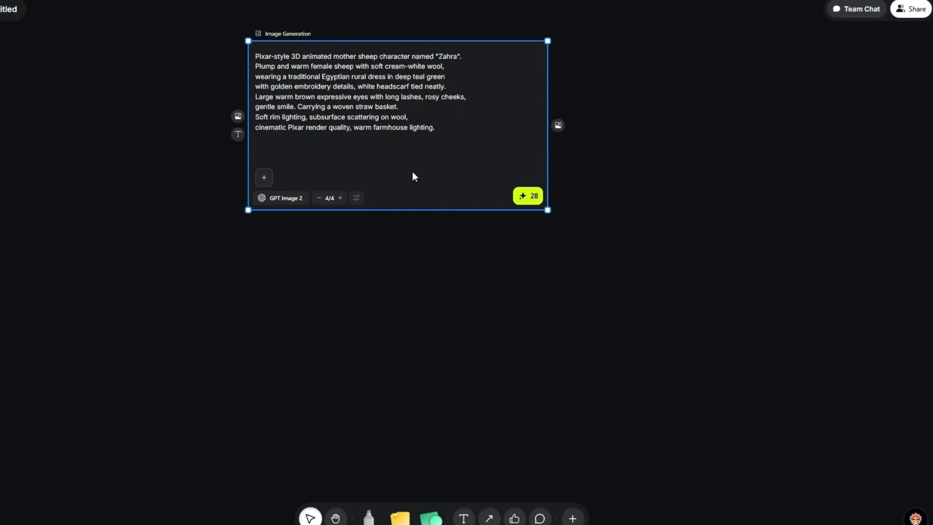
Duplicate the Zahra Image Generation node and place the copy directly below the original.
right_click(444, 224)
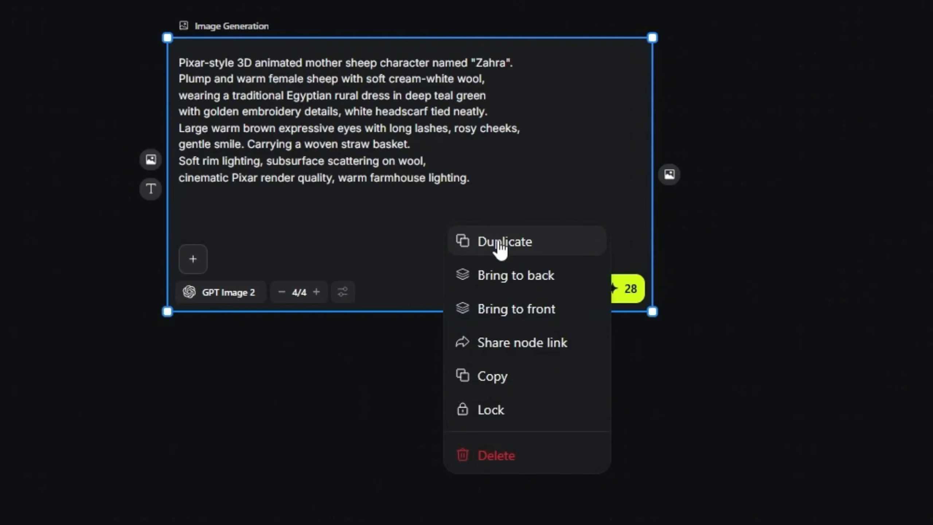
click(500, 245)
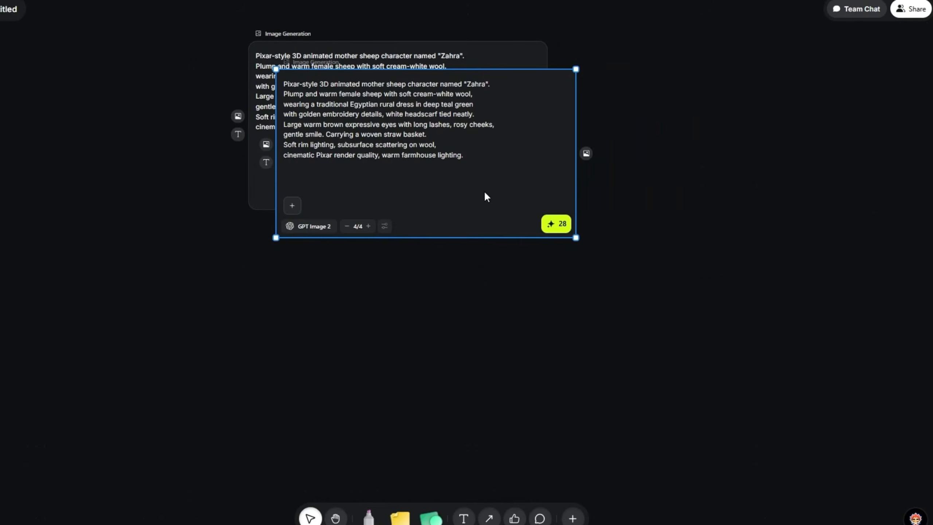
drag(489, 309, 466, 357)
key(space)
drag(661, 373, 648, 231)
scroll(437, 237, down, 4)
Duplicate the node three more times, stack the copies into a column of five nodes, and select the whole column.
right_click(461, 215)
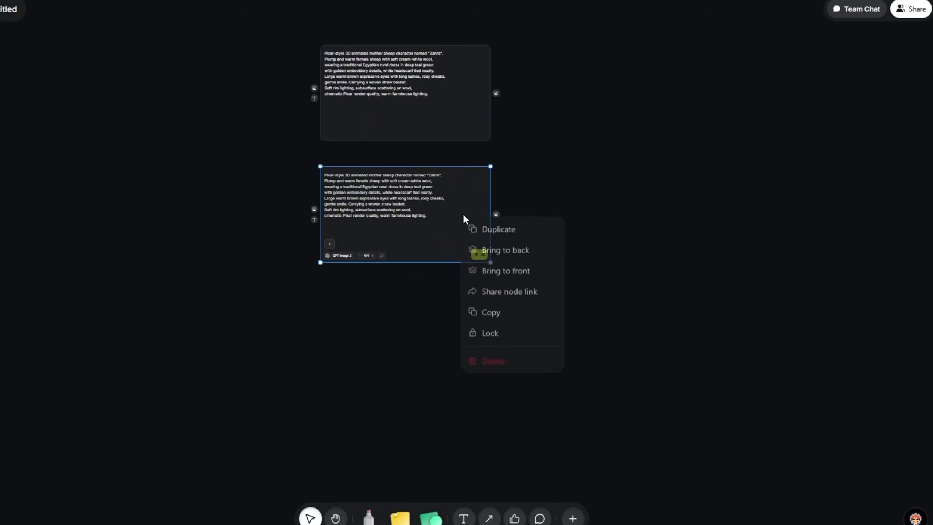
click(502, 231)
drag(484, 213, 470, 316)
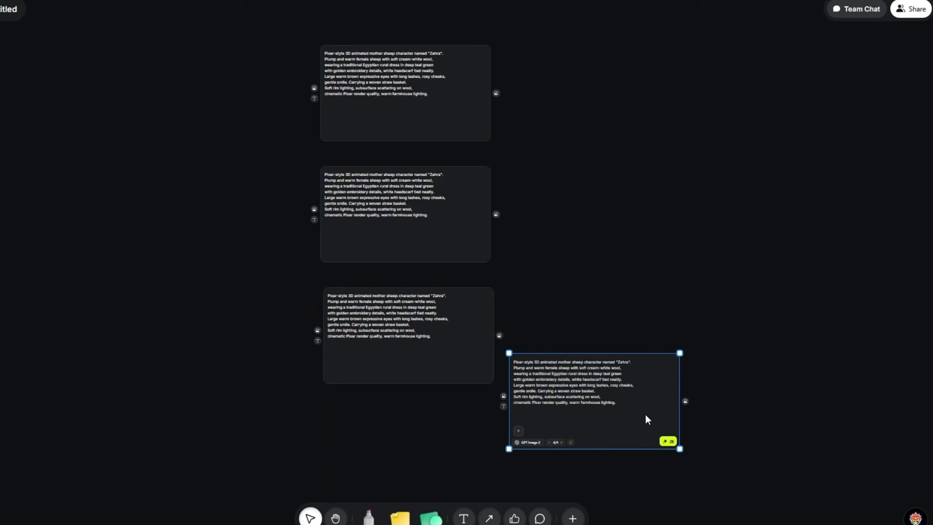
drag(648, 382, 463, 435)
key(space)
drag(595, 423, 592, 466)
click(506, 321)
scroll(508, 324, down, 5)
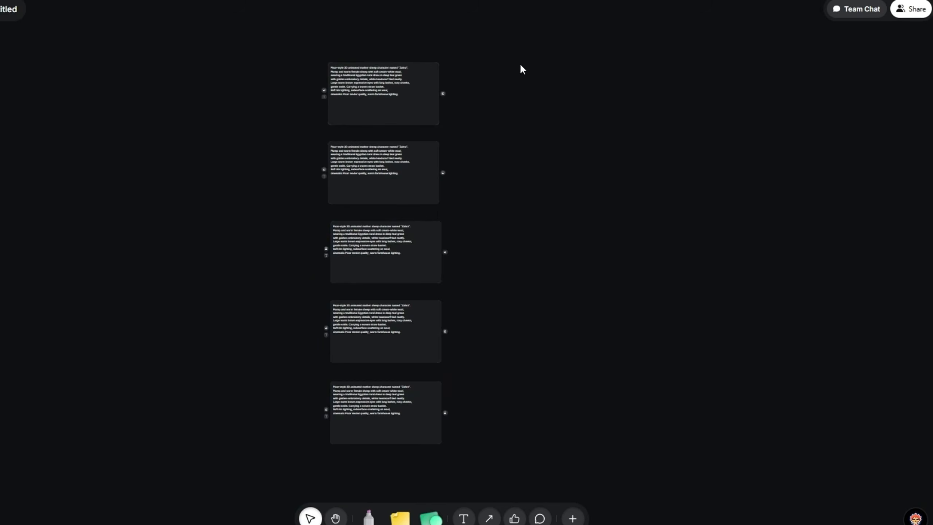
drag(527, 59, 266, 452)
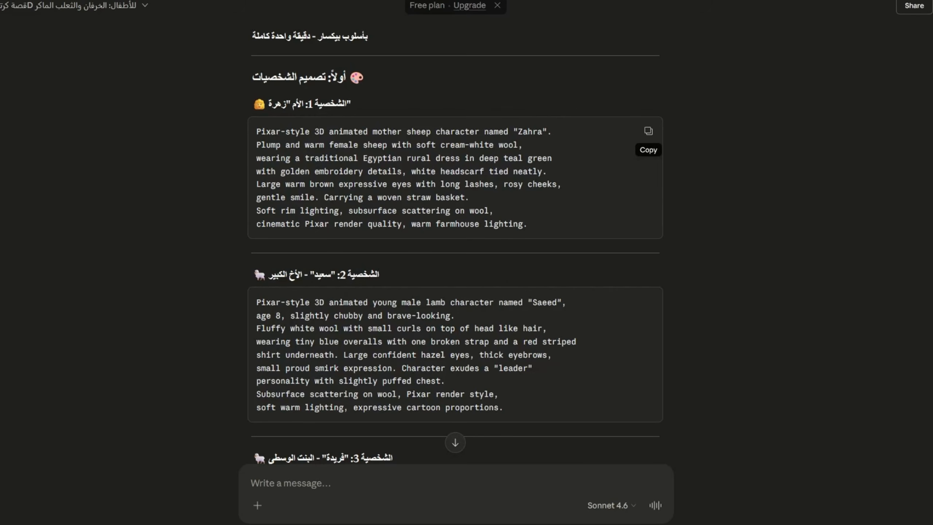
Copy the lamb "Saeed" prompt from the Claude chat and replace the second node's Zahra text with it.
scroll(411, 235, down, 2)
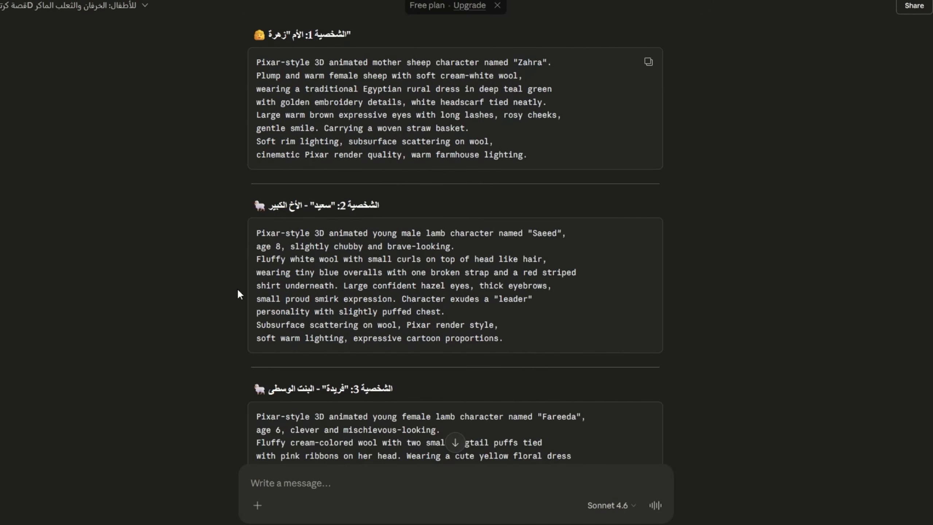
click(650, 235)
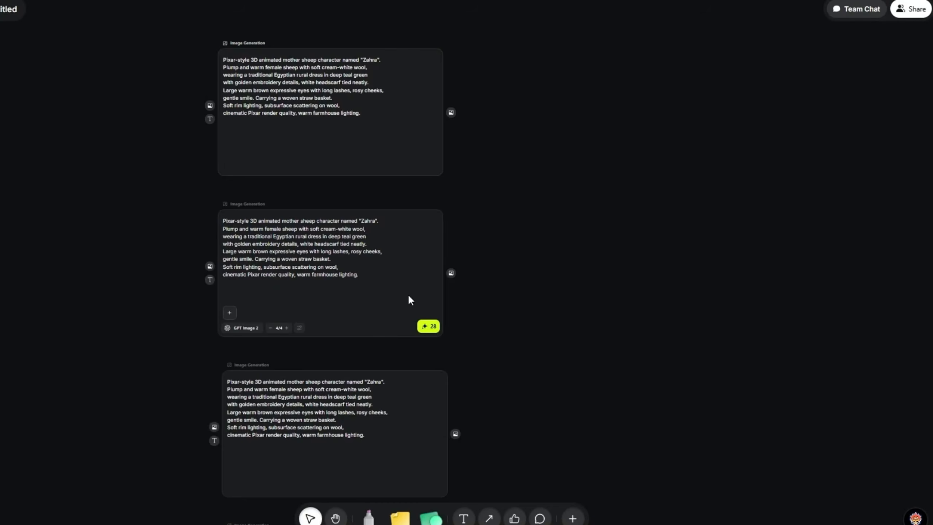
scroll(258, 231, up, 3)
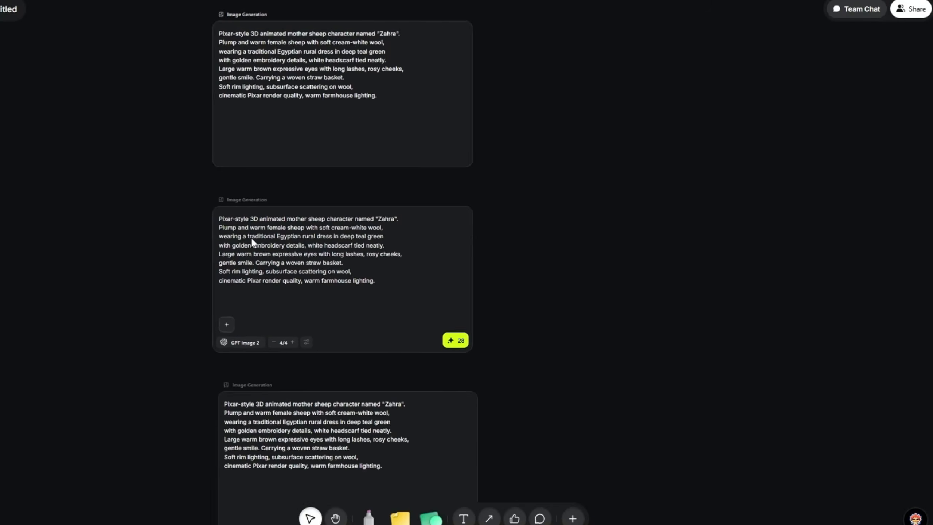
scroll(434, 265, up, 2)
scroll(514, 203, down, 2)
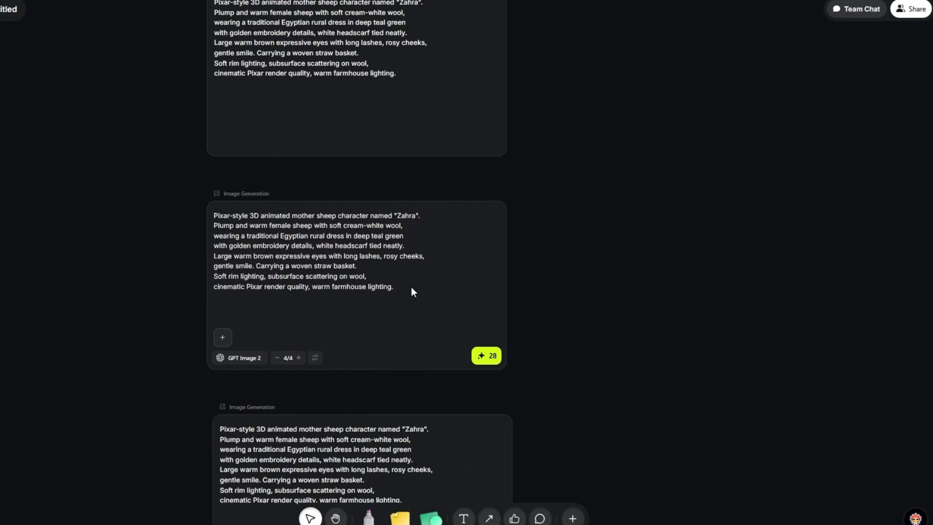
drag(412, 291, 169, 214)
key(BackSpace)
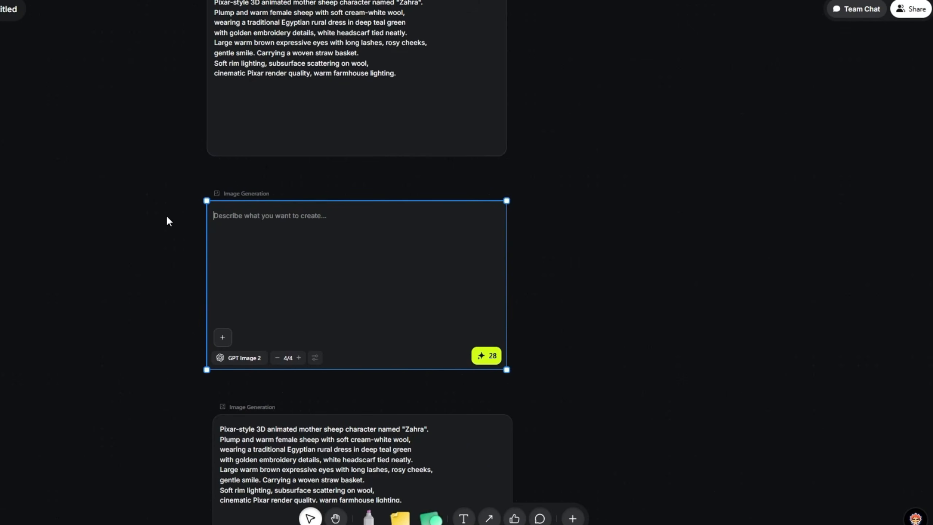
key(ctrl+v)
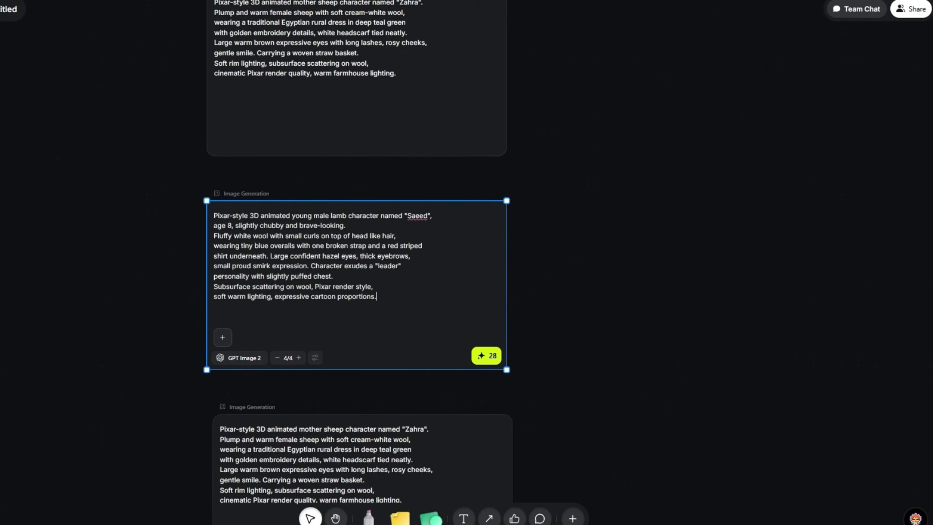
Copy the lamb "Fareeda" prompt from the Claude chat and replace the third node's Zahra text with it.
key(alt+Tab)
scroll(415, 266, up, 1)
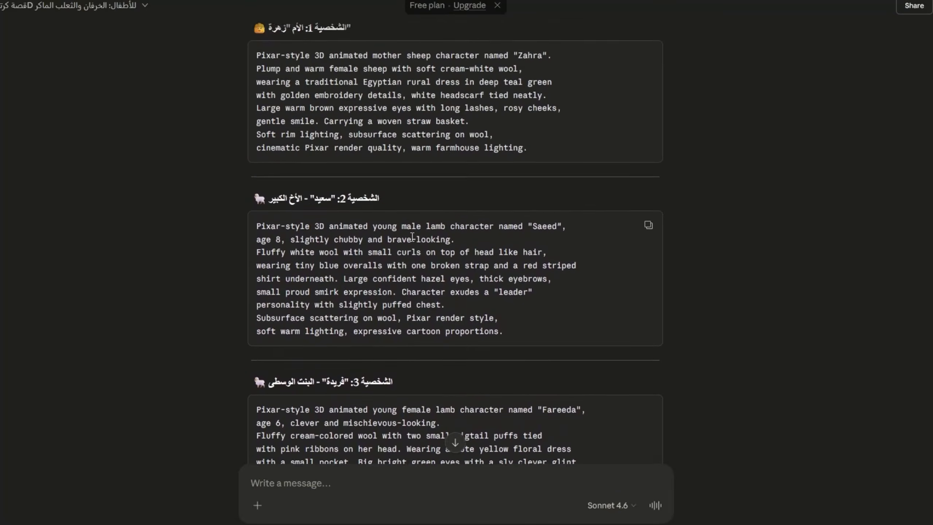
scroll(413, 241, down, 4)
click(648, 209)
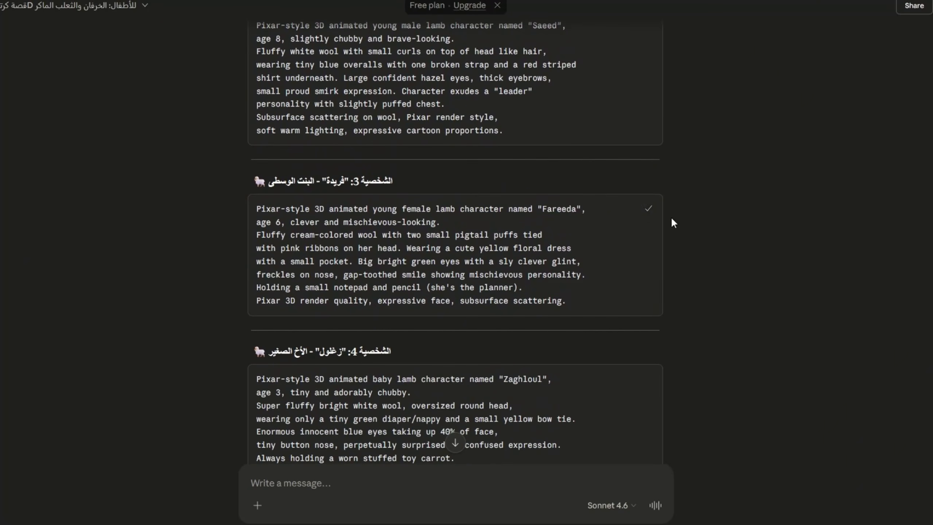
key(alt+Tab)
scroll(591, 313, down, 5)
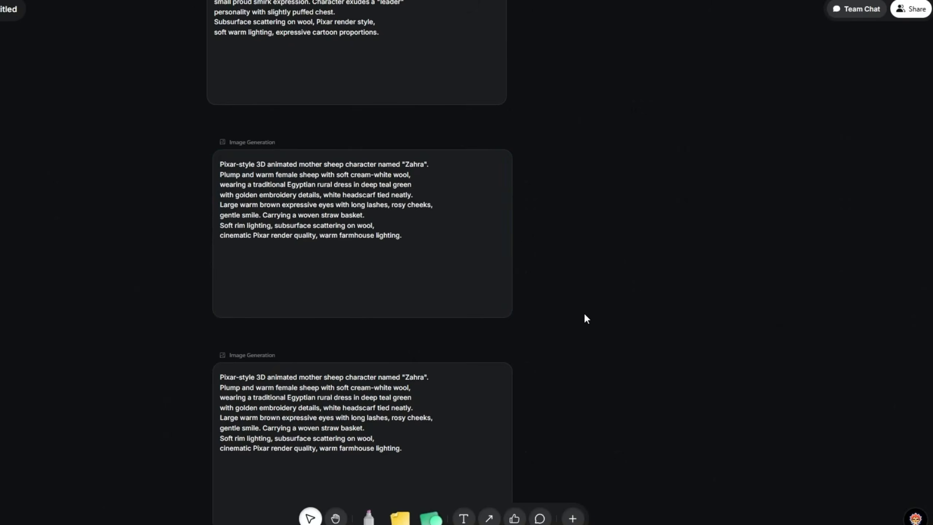
click(310, 274)
key(ctrl+a)
key(BackSpace)
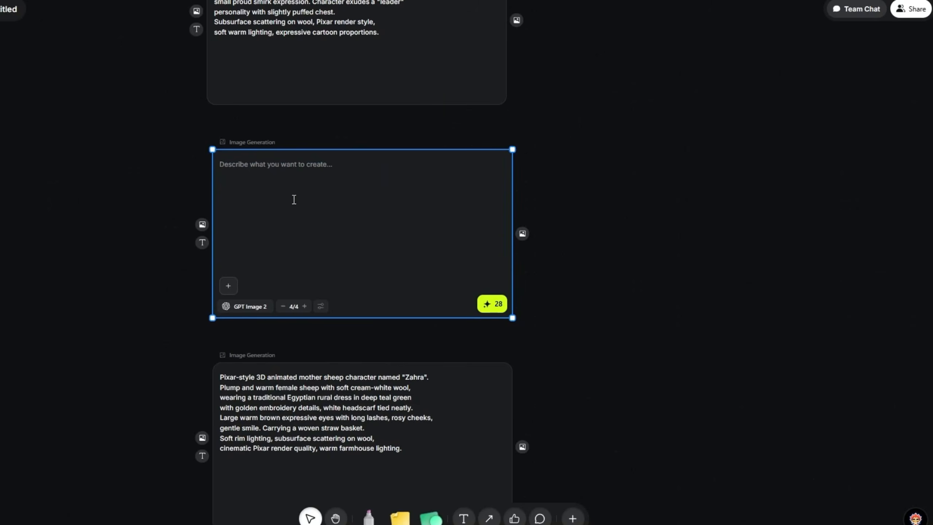
key(ctrl+v)
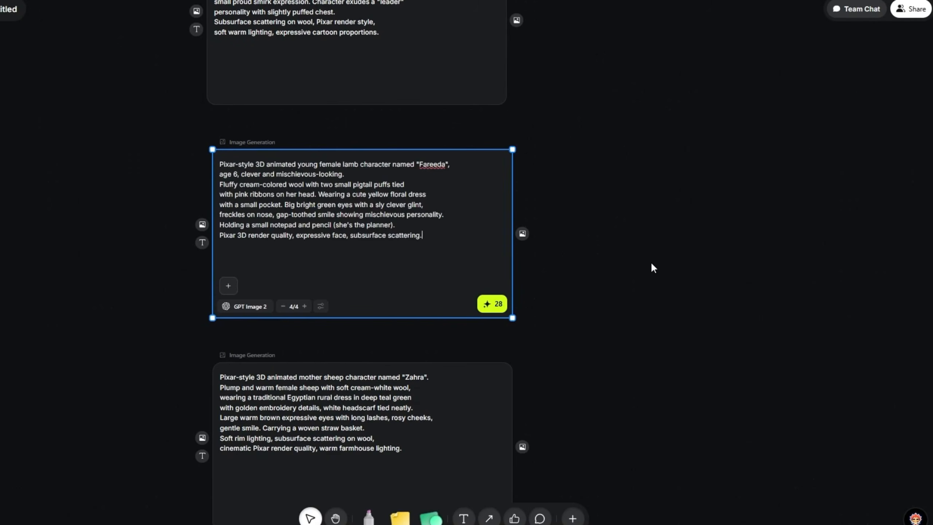
click(651, 264)
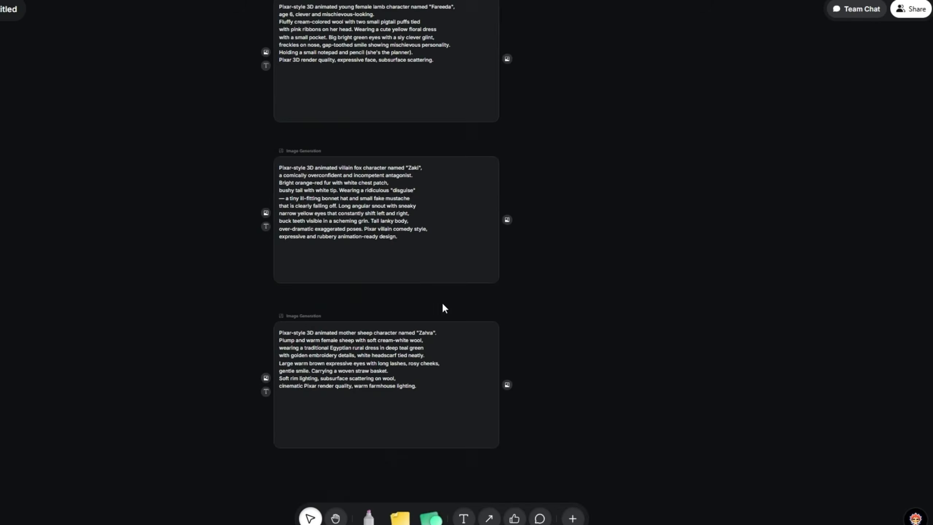
Generate the images for the Zahra and Saeed nodes with GPT Image 2, four results each.
scroll(443, 304, up, 9)
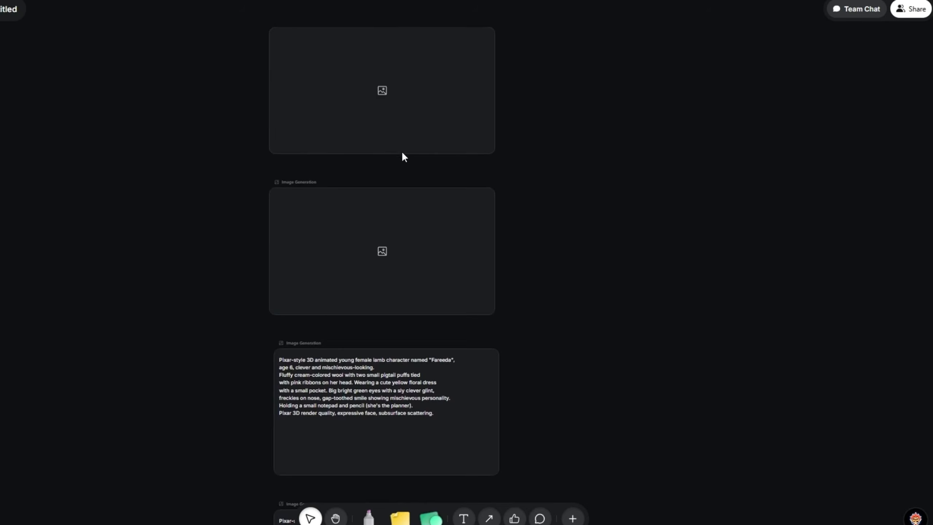
scroll(363, 165, up, 3)
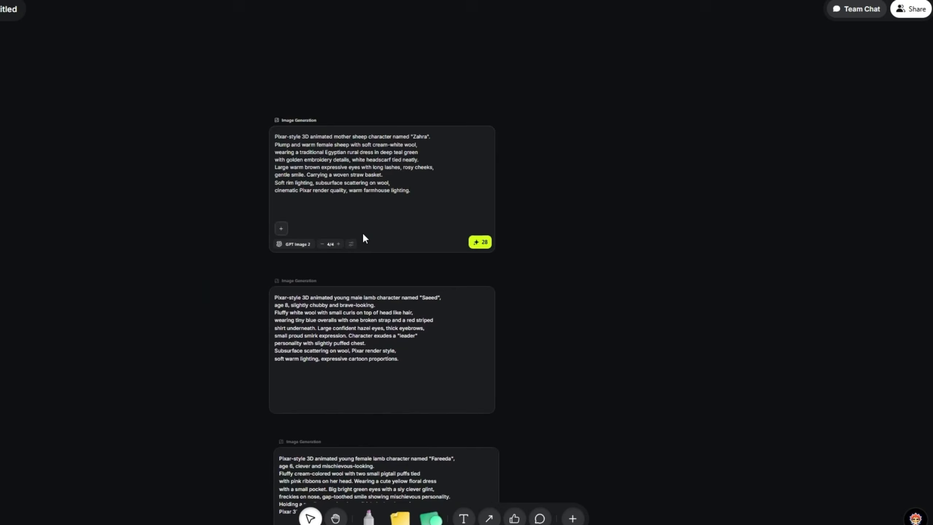
scroll(363, 234, down, 12)
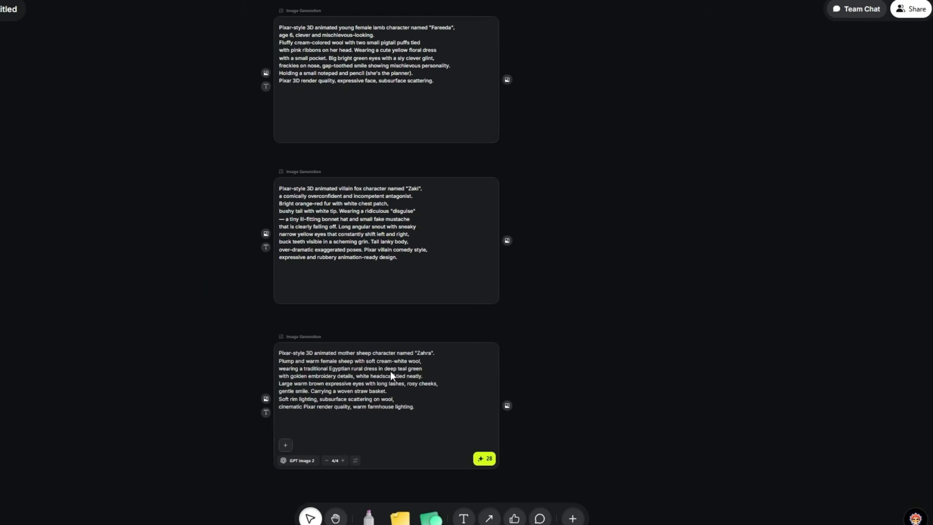
scroll(433, 239, down, 5)
scroll(445, 262, up, 3)
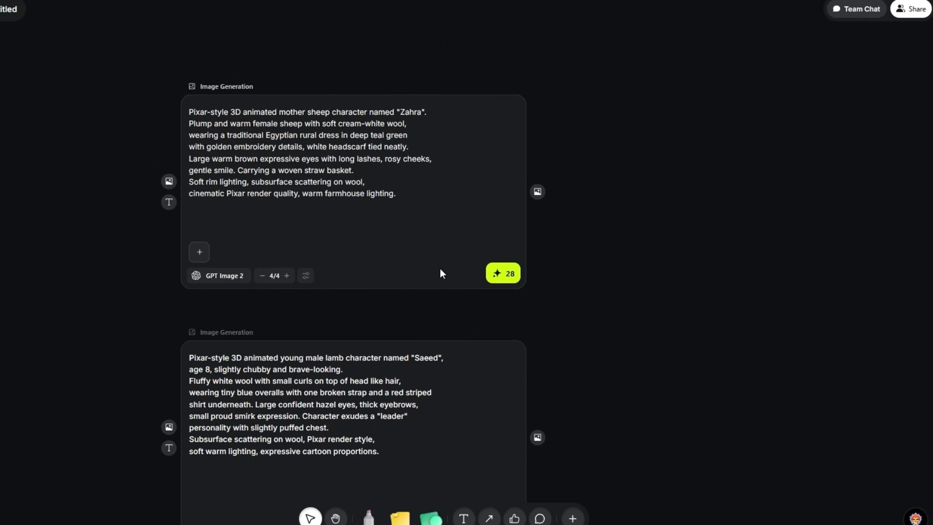
click(502, 273)
scroll(501, 339, down, 5)
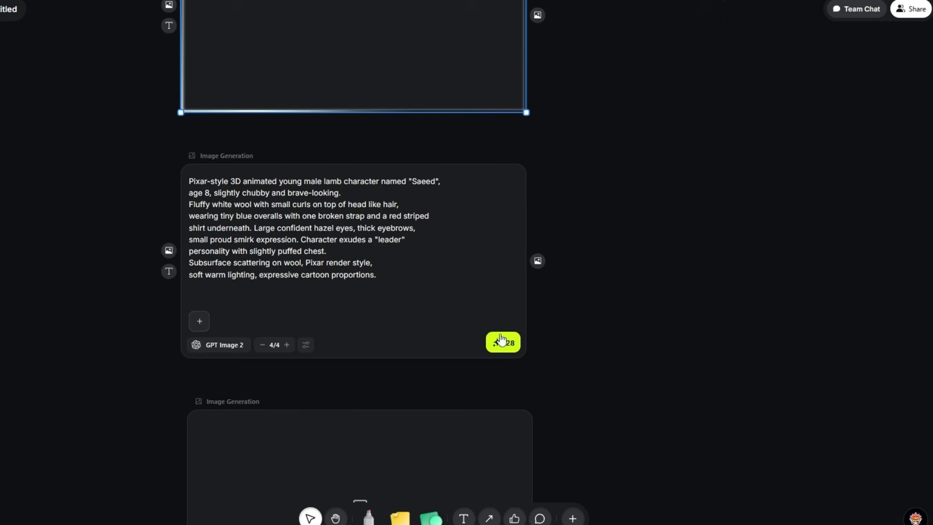
click(502, 340)
Generate the images for the remaining nodes down the column, including the fox "Zaki" and the last node.
scroll(573, 315, down, 3)
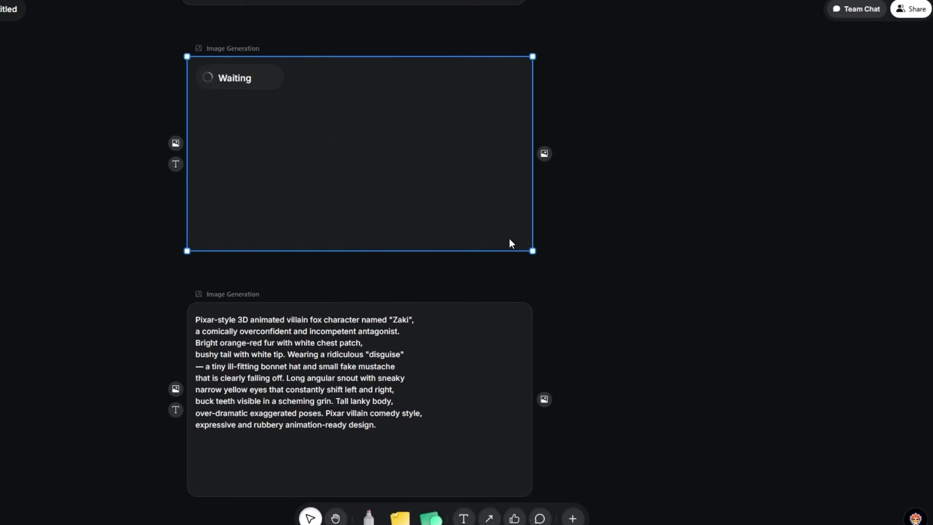
scroll(547, 250, down, 3)
click(511, 313)
scroll(558, 308, down, 7)
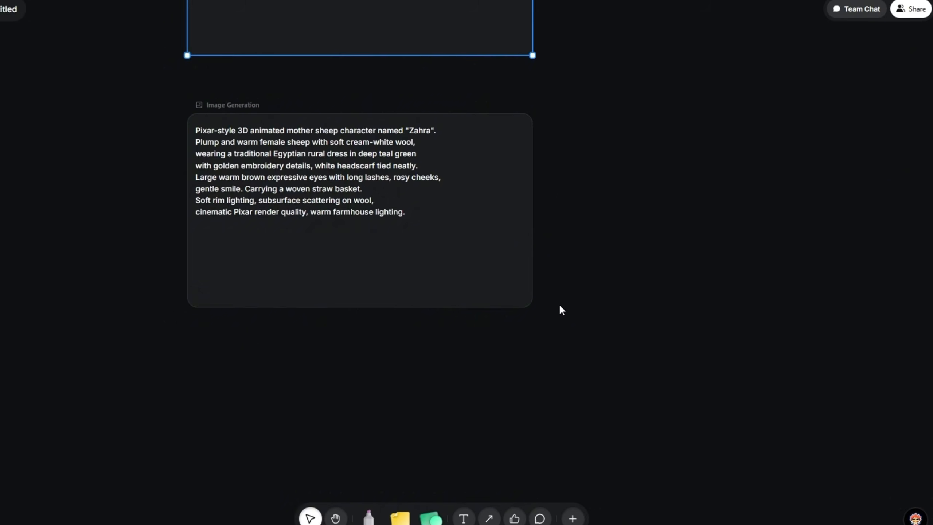
click(509, 293)
scroll(597, 233, down, 3)
scroll(591, 232, down, 5)
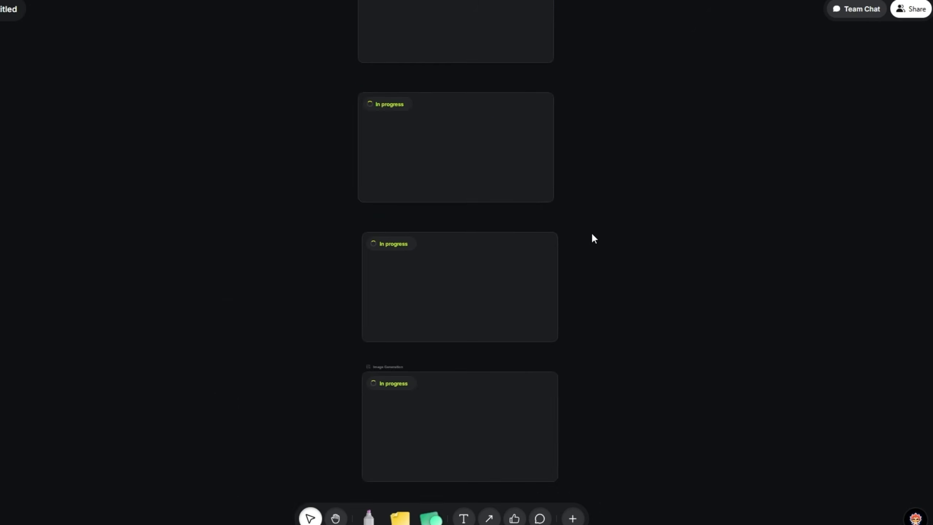
scroll(591, 232, up, 3)
scroll(506, 193, down, 2)
scroll(506, 197, up, 3)
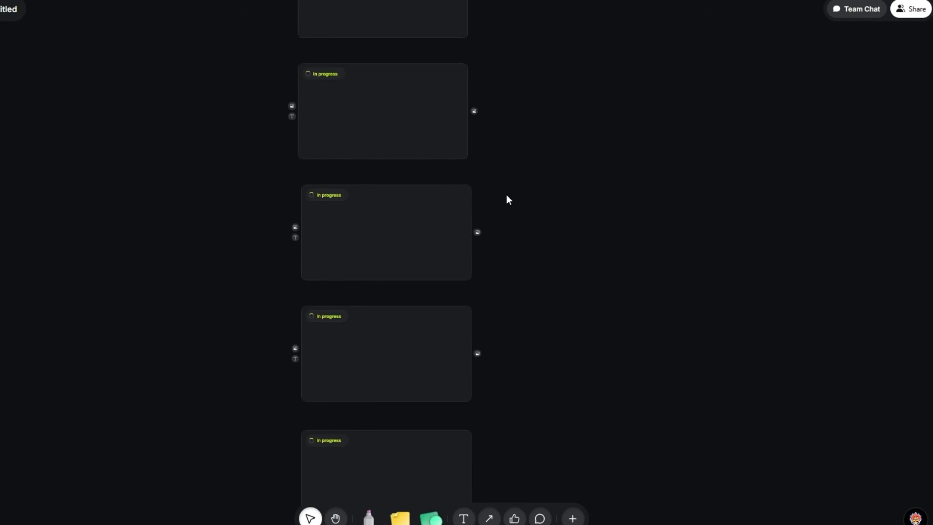
scroll(521, 196, down, 2)
key(h)
scroll(521, 220, up, 3)
key(v)
scroll(479, 117, up, 3)
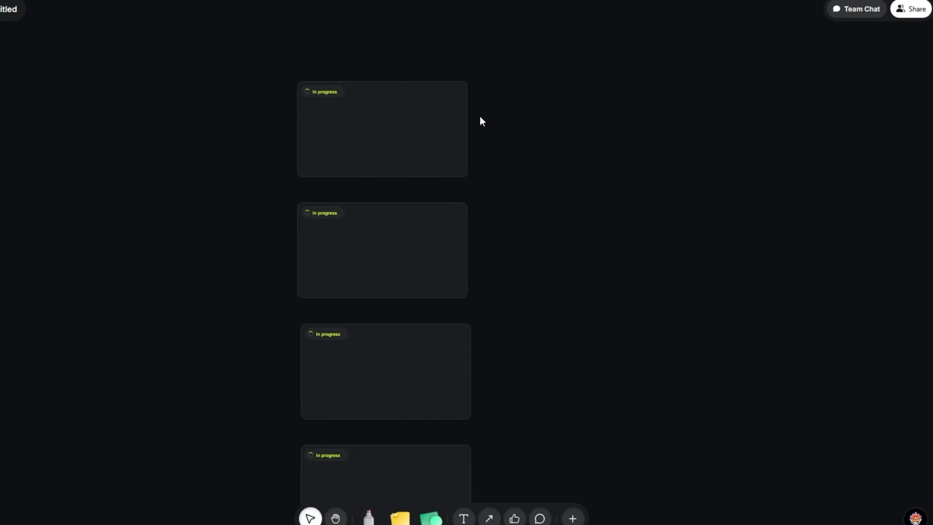
key(h)
scroll(507, 191, down, 2)
drag(525, 223, 529, 172)
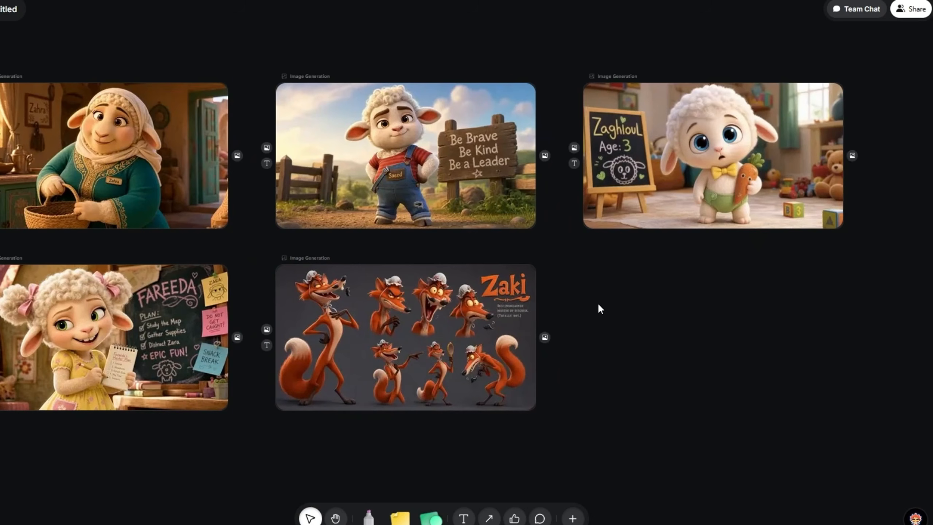
Examine the generated images of all five characters up close, from Zahra and Saeed to Fareeda, Zaki and Zaghloul.
key(h)
scroll(640, 303, up, 2)
key(v)
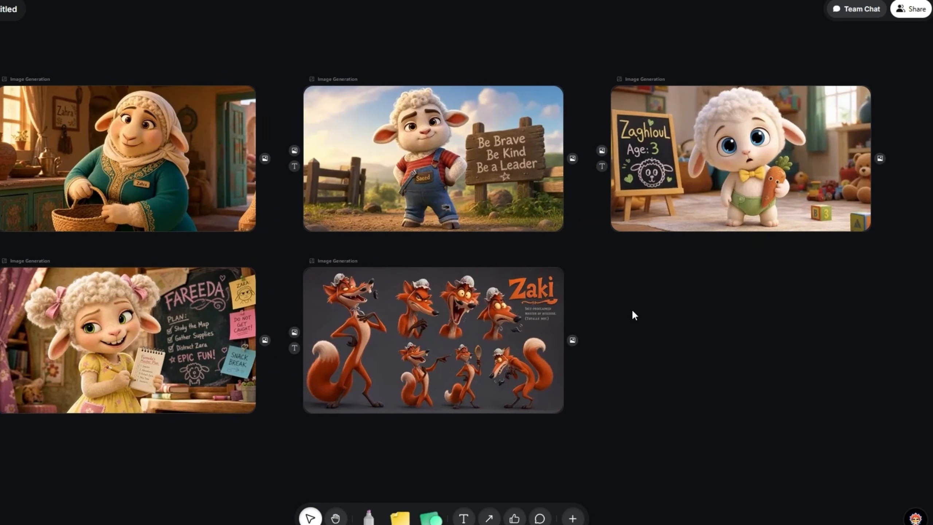
drag(695, 346, 708, 346)
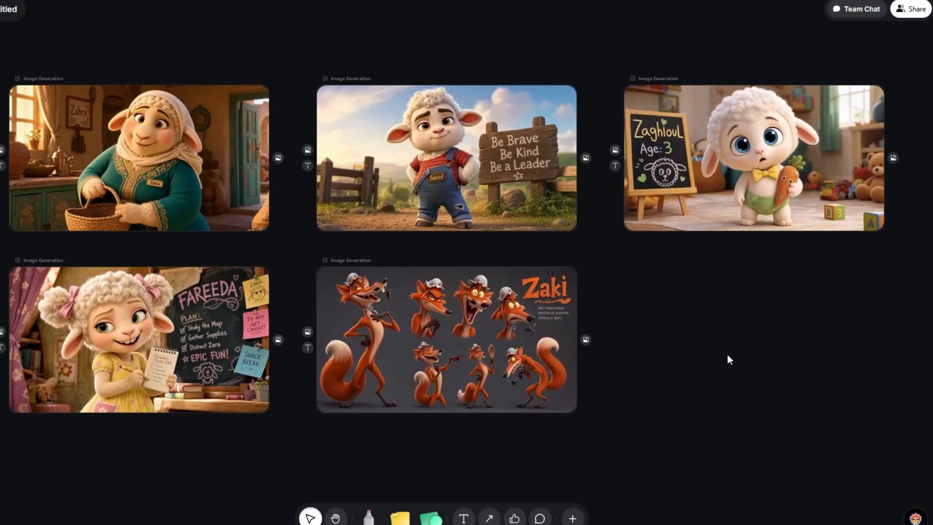
drag(727, 353, 712, 349)
drag(631, 288, 747, 339)
scroll(265, 67, up, 4)
drag(472, 96, 434, 59)
drag(634, 63, 481, 60)
drag(699, 64, 453, 56)
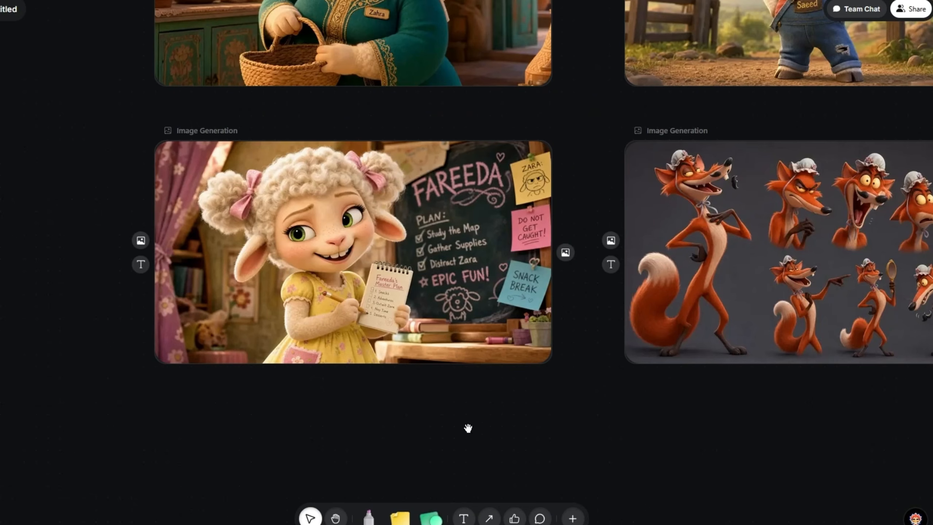
drag(468, 428, 351, 432)
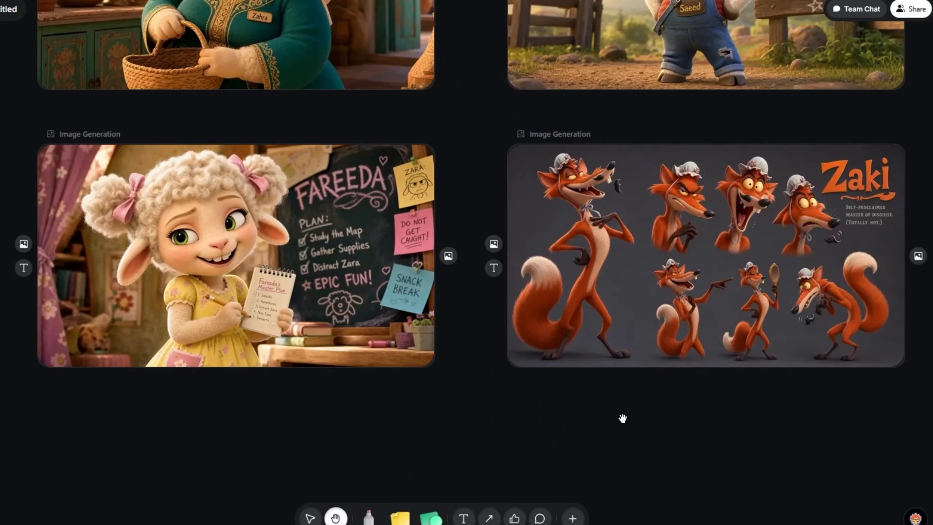
drag(769, 402, 511, 443)
drag(700, 348, 433, 437)
drag(410, 392, 294, 452)
drag(217, 384, 491, 381)
drag(173, 354, 430, 347)
drag(261, 355, 563, 420)
Compare the Zahra node's result variants and keep the last one, with the basket in the kitchen.
mouse_move(389, 258)
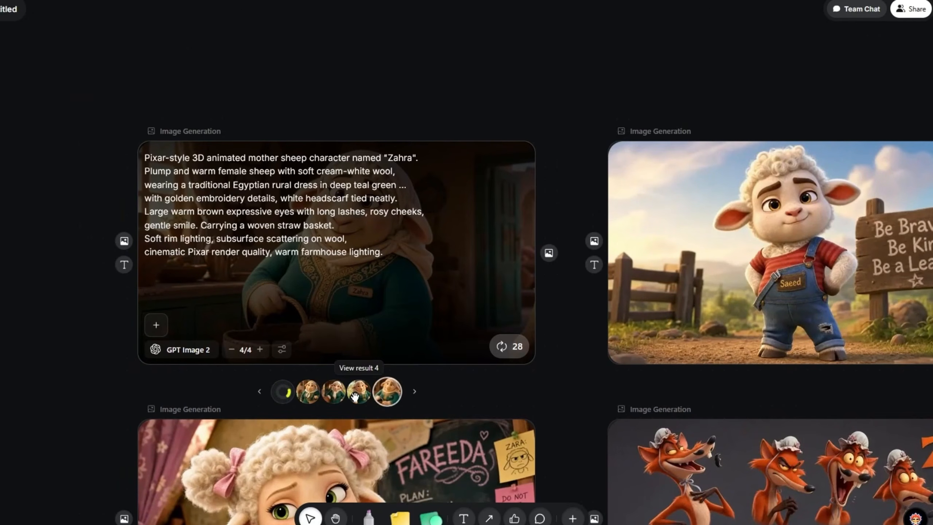
click(334, 397)
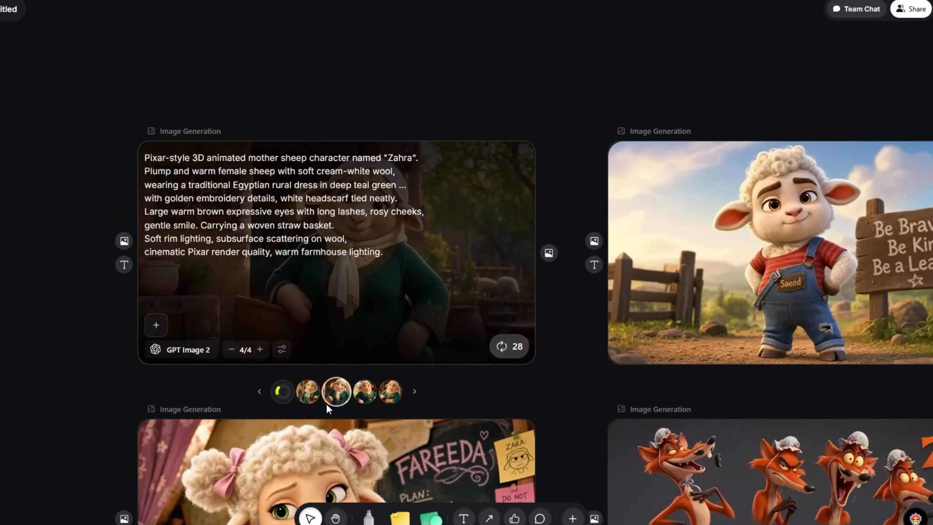
click(365, 395)
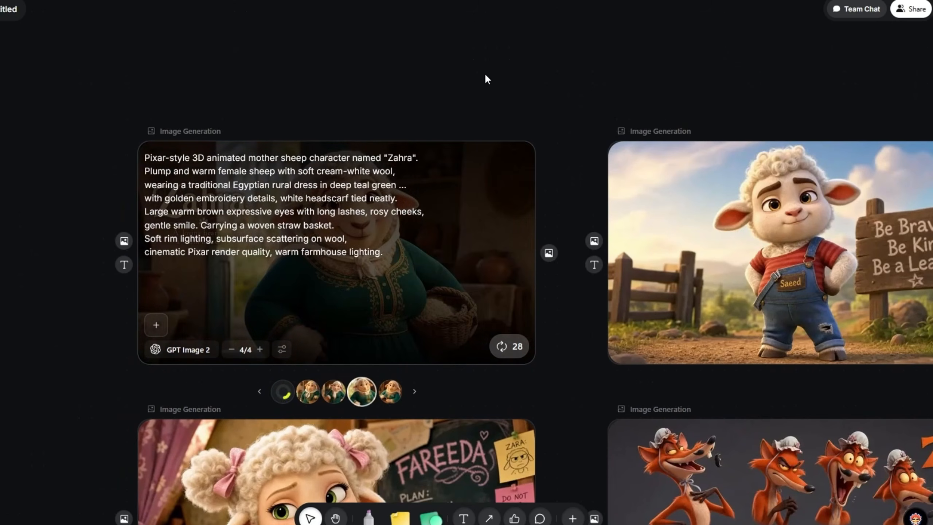
mouse_move(395, 268)
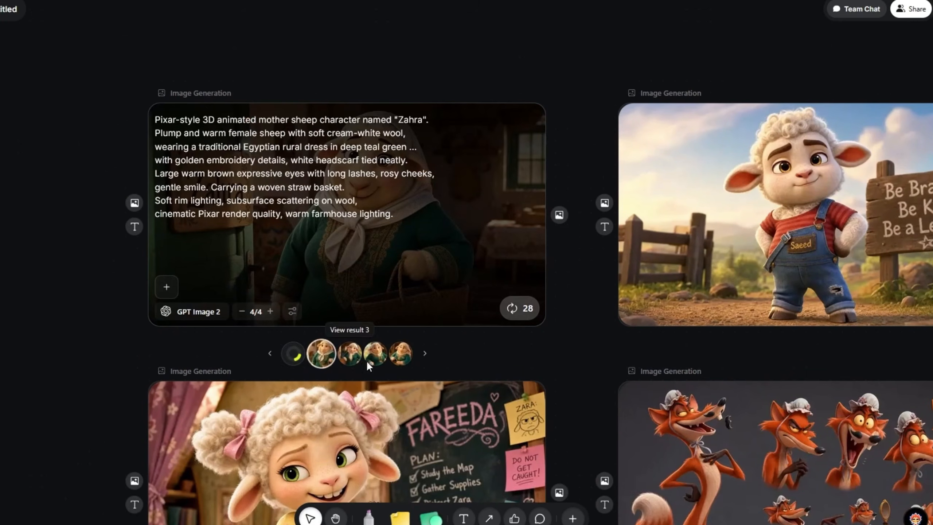
click(380, 361)
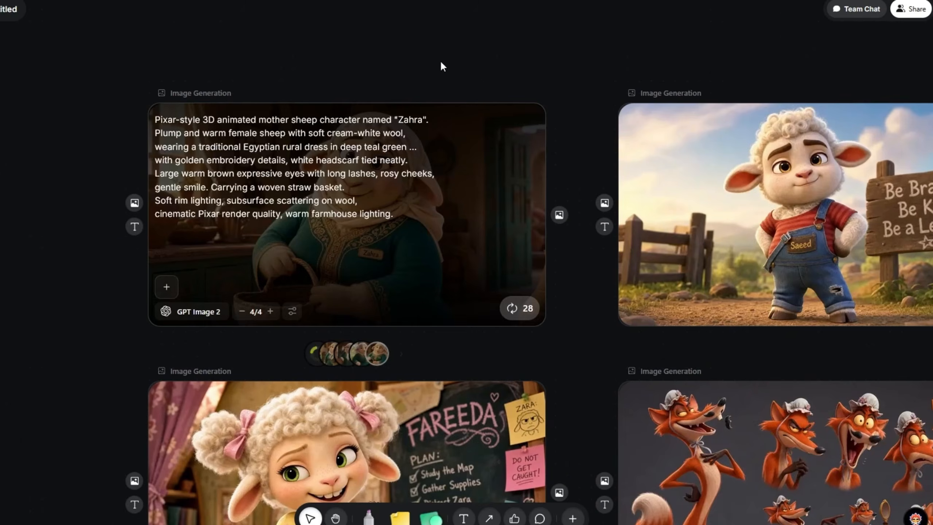
Switch the Saeed node to the variant with the red barn and the flock of small sheep.
scroll(579, 73, right, 10)
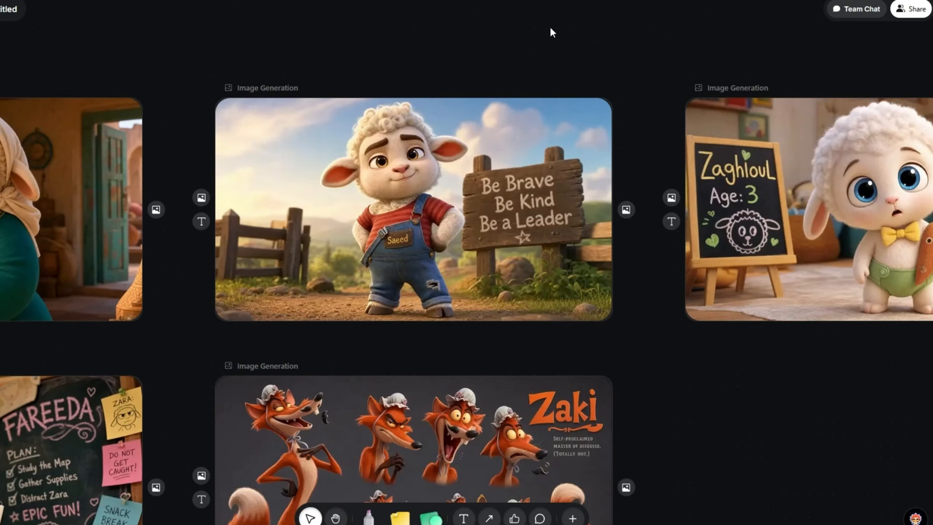
mouse_move(503, 221)
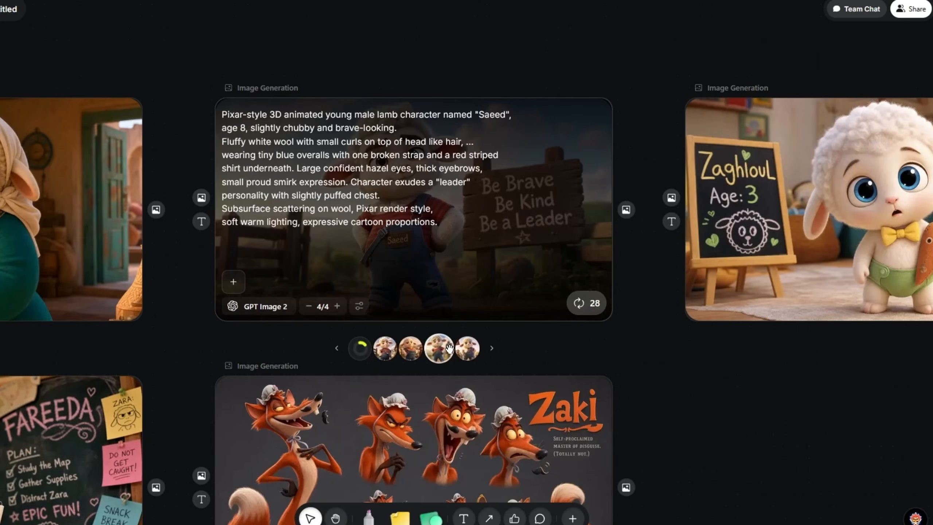
click(391, 351)
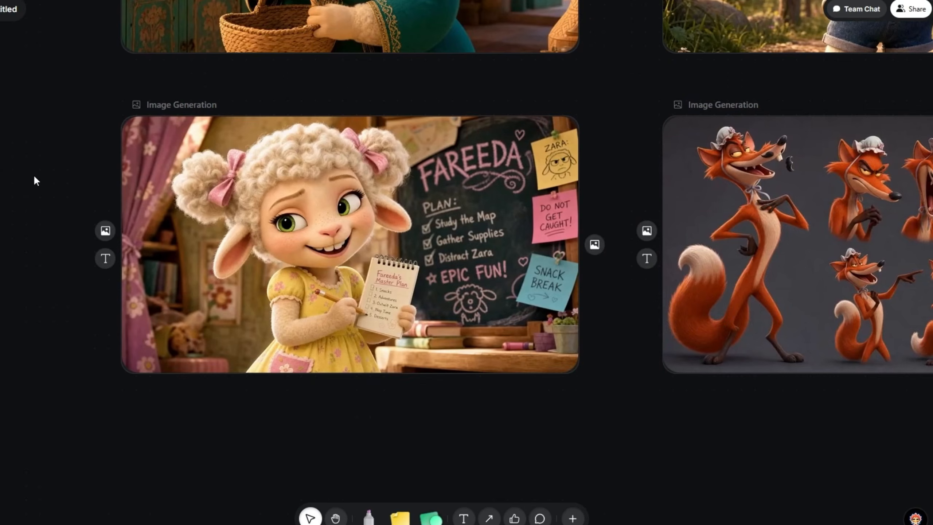
mouse_move(380, 372)
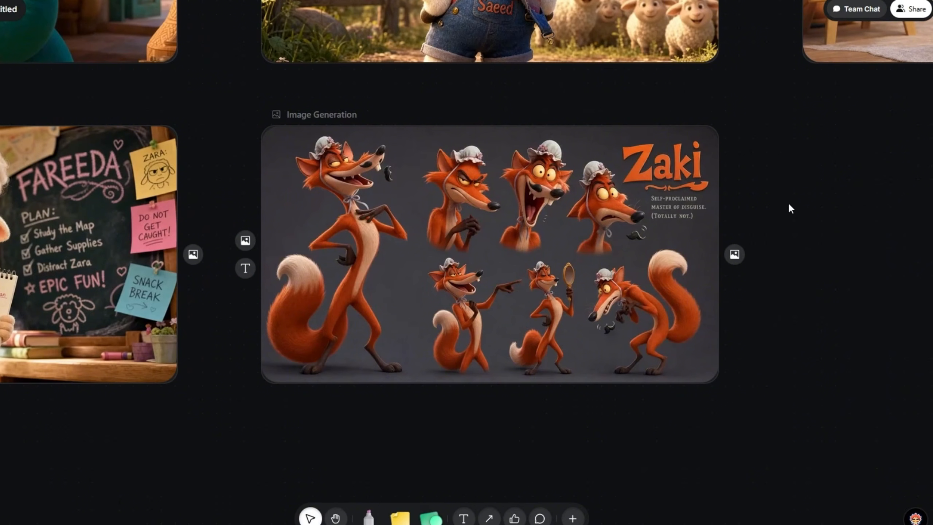
Stack the Saeed, Zaghloul and Fareeda nodes in one column, apart from the Zaki node.
scroll(720, 204, down, 6)
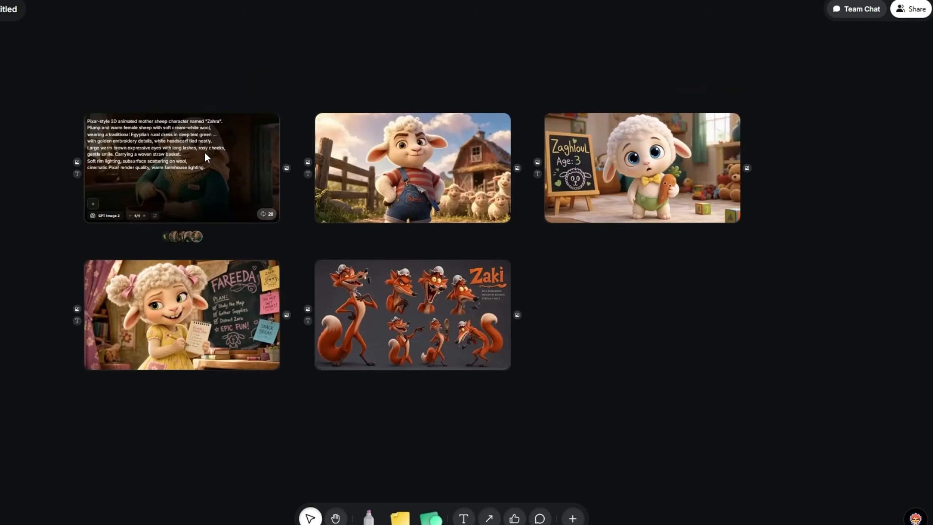
drag(585, 117, 695, 330)
drag(695, 330, 515, 246)
drag(246, 49, 587, 115)
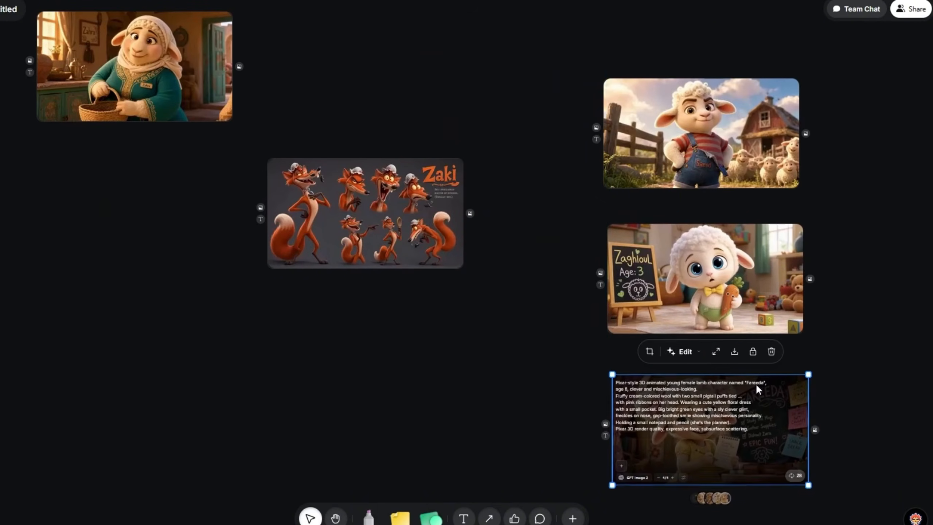
drag(755, 384, 751, 377)
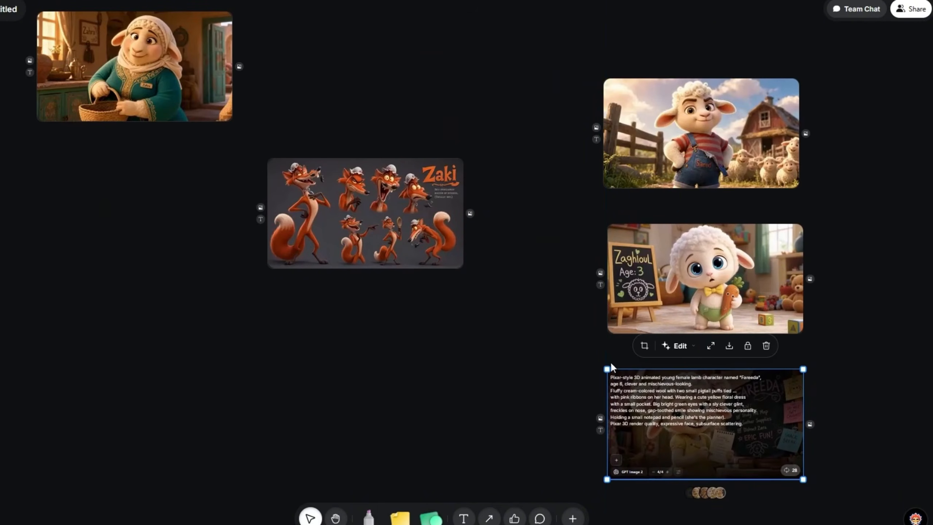
Place the Zahra node at the head of the lamb column, aligned directly above Saeed.
drag(125, 78, 658, 50)
drag(448, 121, 293, 247)
drag(569, 146, 602, 102)
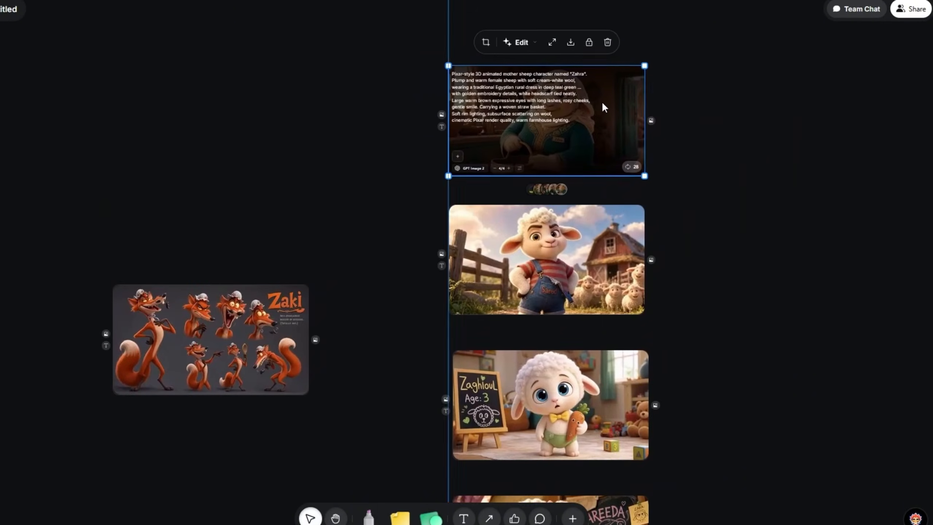
click(578, 174)
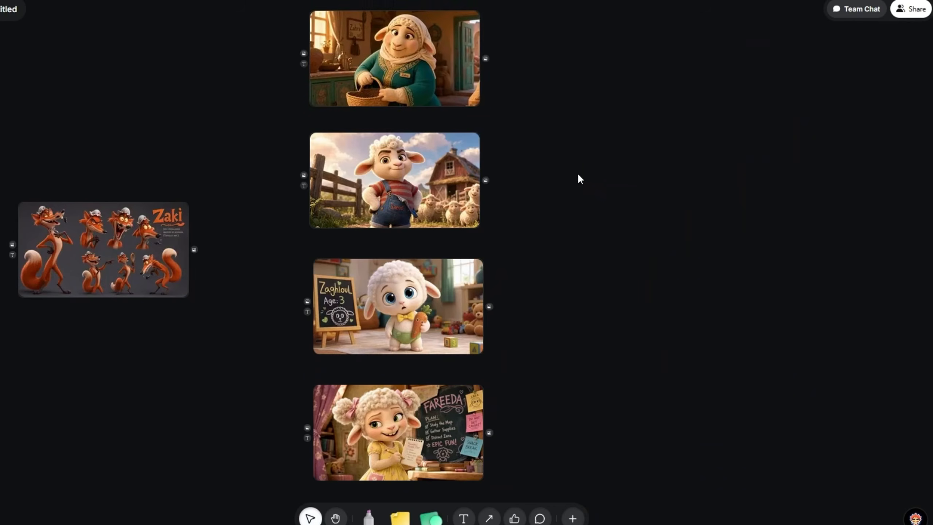
Switch to the Claude chat and find the image prompt for Scene 1, below the character prompts.
key(space)
drag(579, 210, 536, 203)
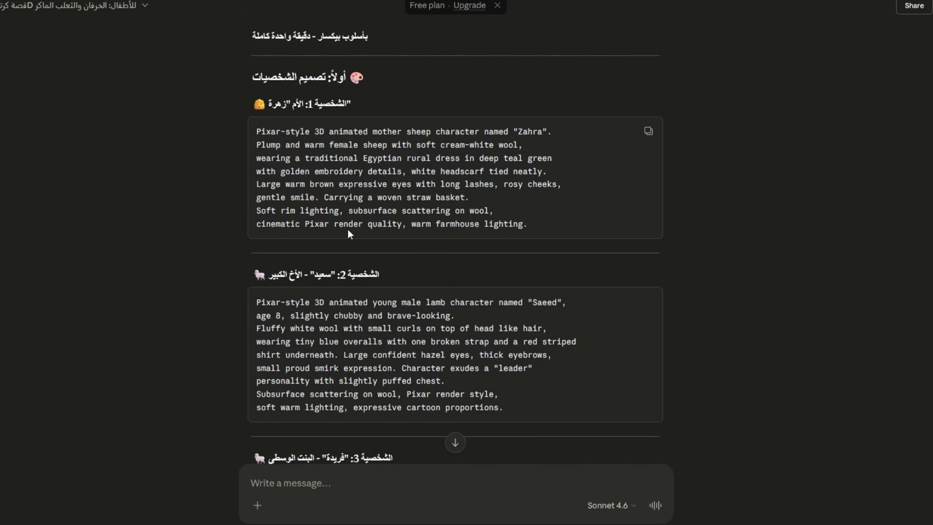
scroll(347, 228, down, 20)
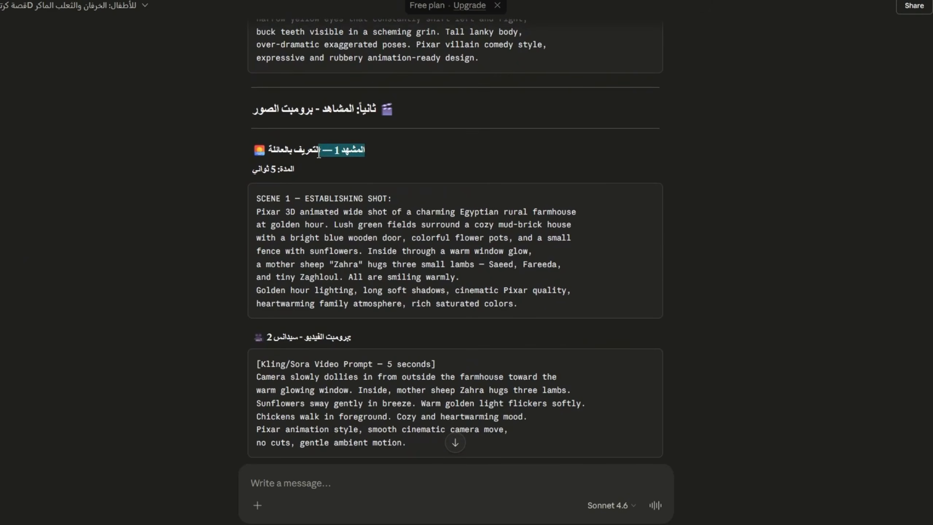
click(443, 152)
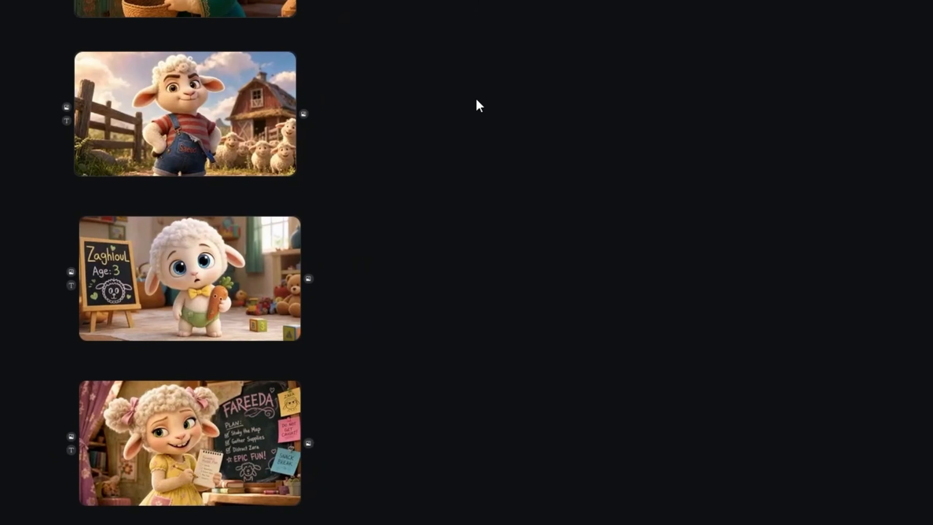
Add an Image Generator node on the canvas beside the lamb column and connect Zahra's image output to its image input.
double_click(476, 100)
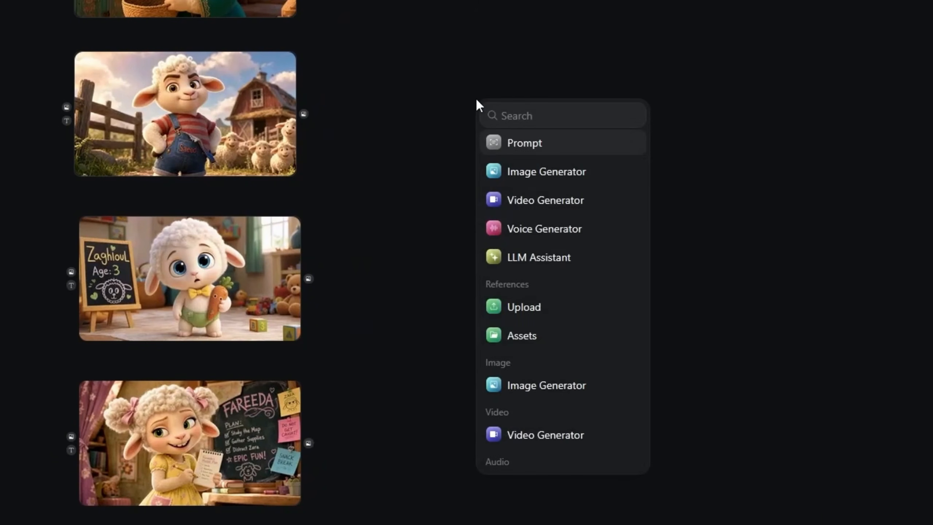
click(546, 173)
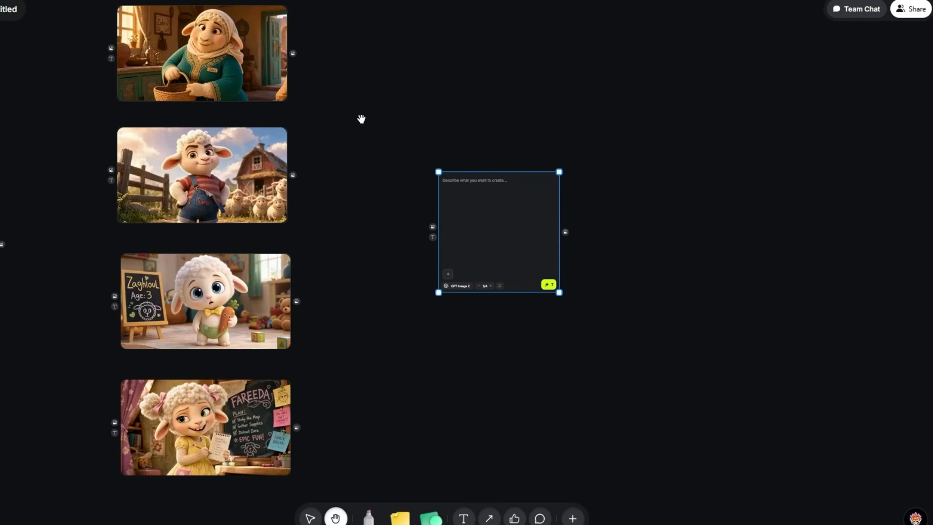
scroll(361, 117, left, 2)
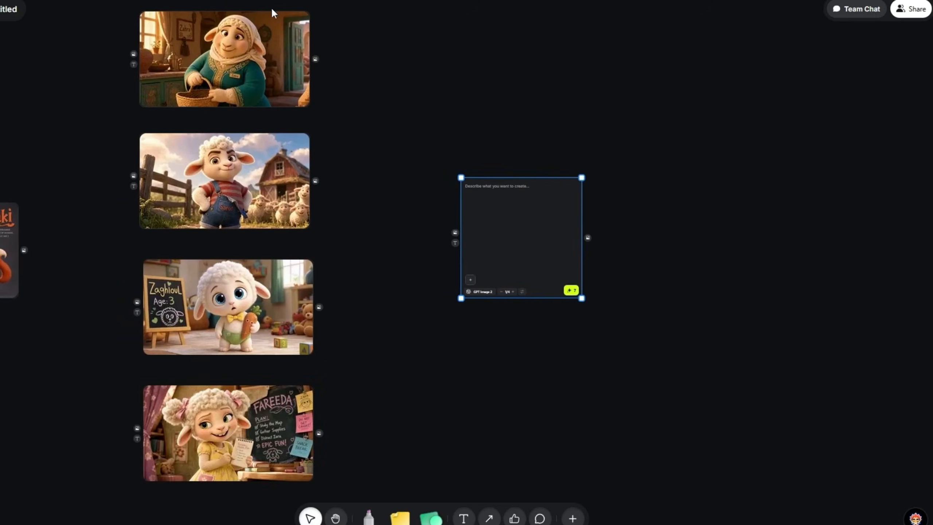
scroll(392, 188, up, 3)
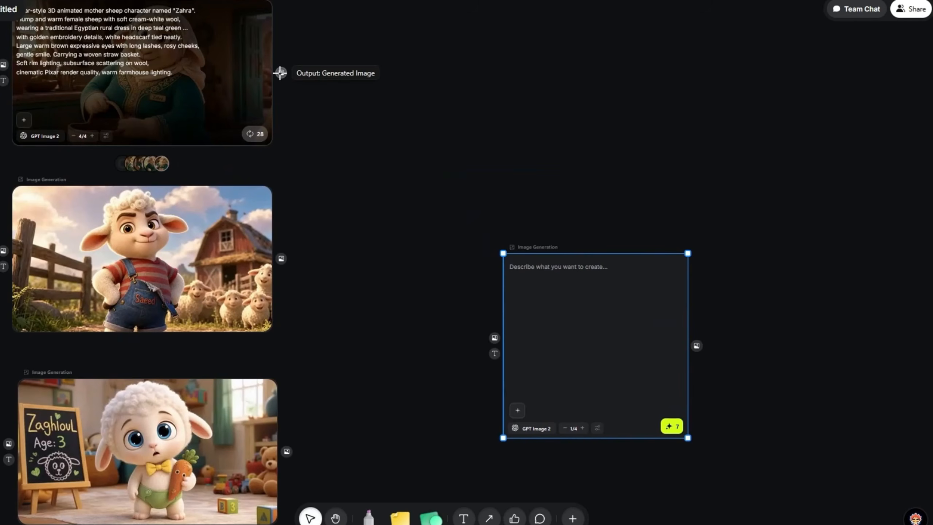
drag(280, 73, 495, 337)
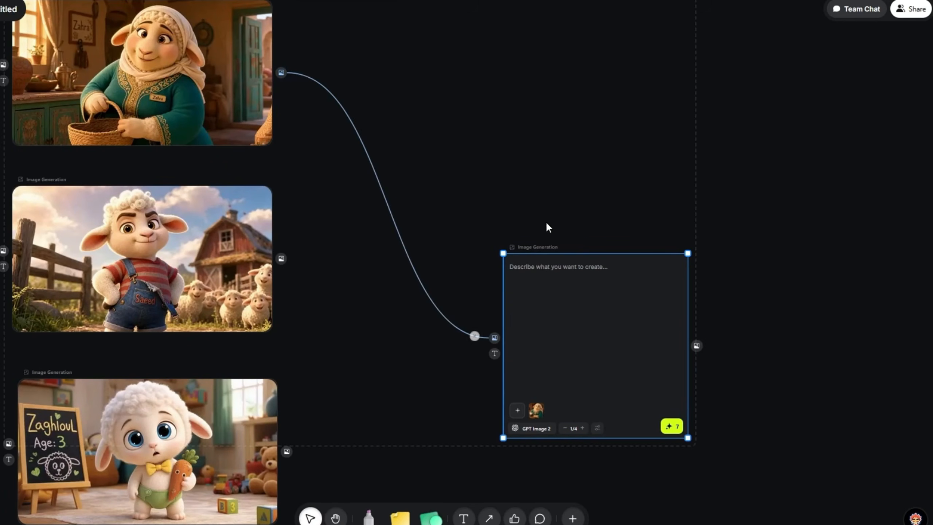
click(785, 258)
Connect the Saeed, Zaghloul and Fareeda image outputs to the new node's image input as references.
scroll(408, 362, down, 3)
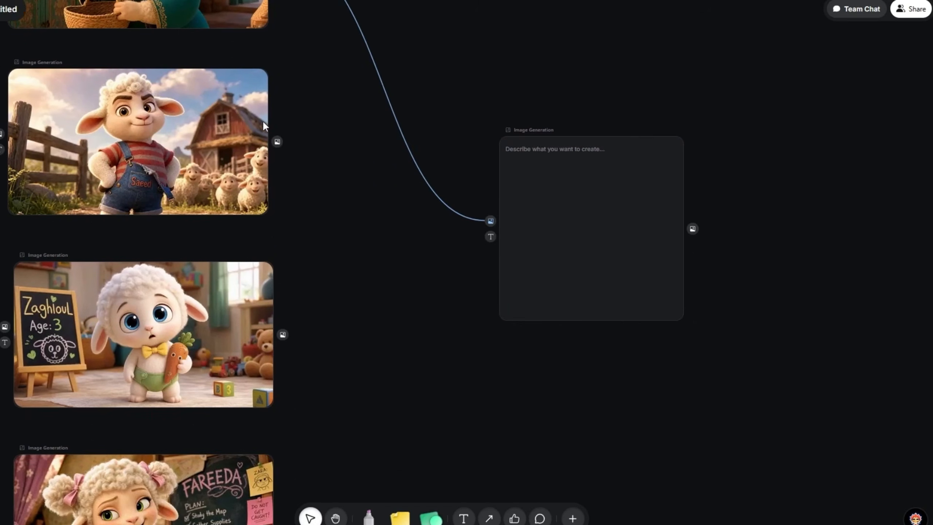
drag(276, 141, 321, 218)
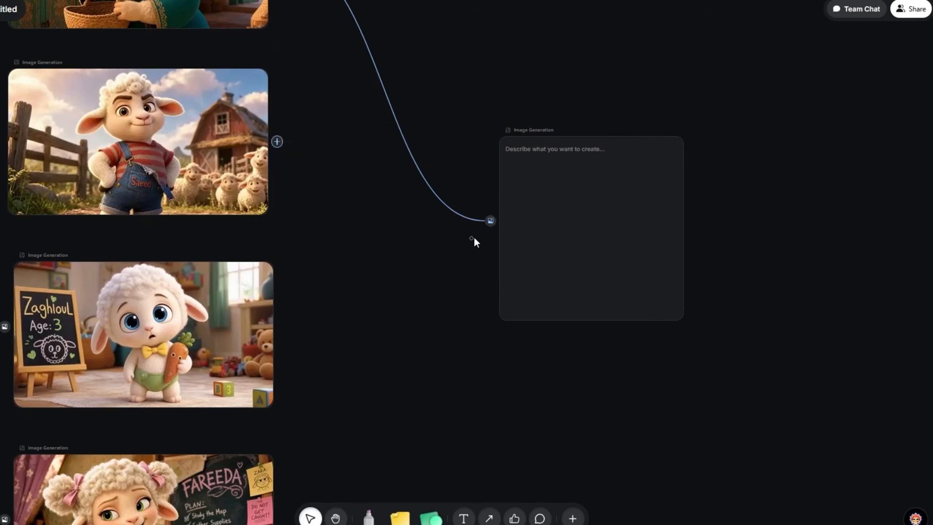
drag(474, 243, 489, 220)
scroll(462, 262, down, 3)
drag(301, 231, 522, 184)
drag(302, 423, 523, 185)
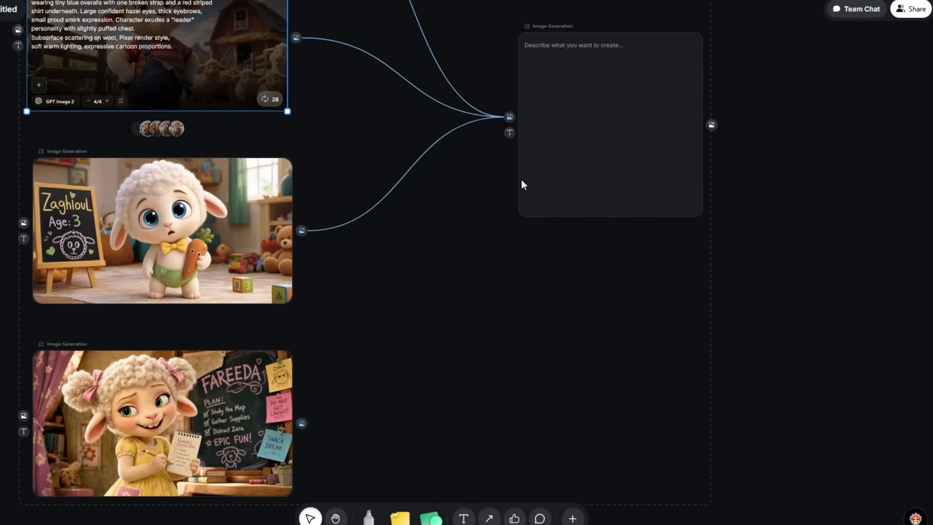
scroll(402, 247, down, 5)
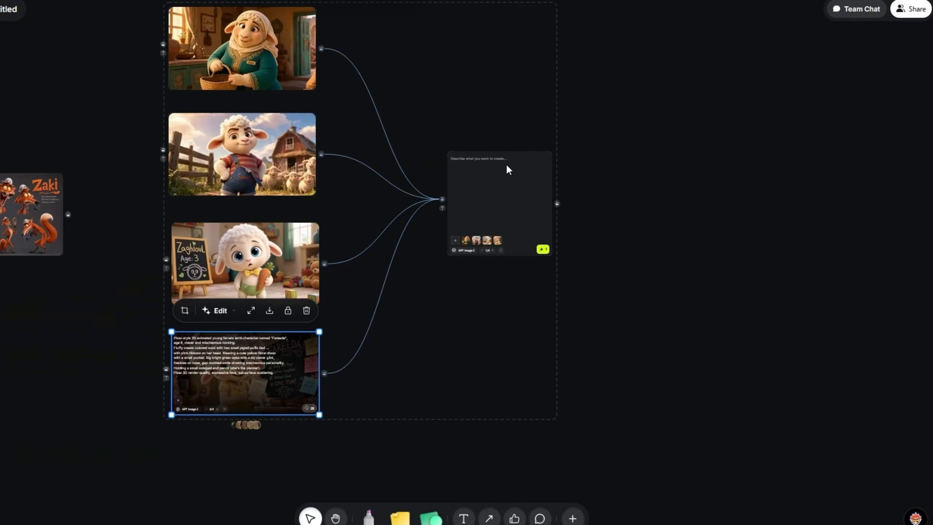
Fill the new node's prompt with the "SCENE 1 — ESTABLISHING SHOT" text describing the Egyptian rural farmhouse at golden hour.
click(492, 171)
scroll(248, 75, up, 2)
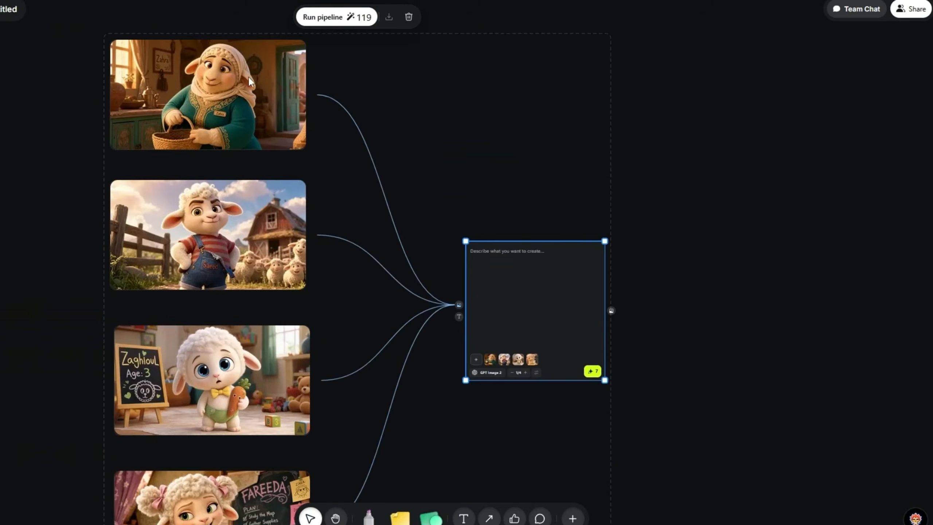
scroll(248, 75, down, 4)
scroll(257, 294, up, 4)
scroll(654, 347, up, 3)
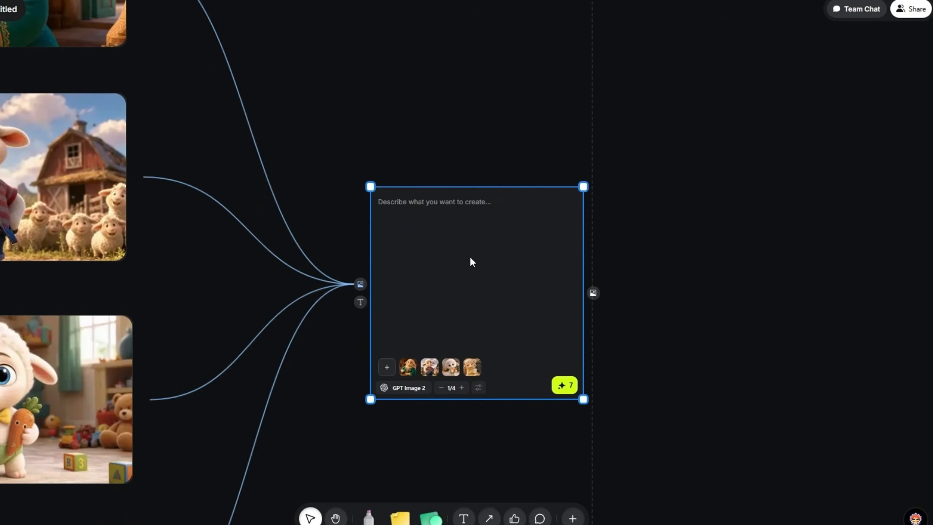
click(377, 197)
text(SCENE 1 — ESTABLISHING SHOT: Pixar 3D animated wide shot of a charming Egyptian rural farmhouse at golden hour. Lush green fields surround a cozy mud-brick house with a bright blue wooden door, colorful flower pots, and a small fence with sunflowers. Inside through a warm window glow, a mother sheep "Zahra" hugs three small lambs — Saeed, Fareeda, and tiny Zaghloul. All are smiling warmly. Golden hour lighting, long soft shadows, cinematic Pixar quality, heartwarming family atmosphere, rich saturated colors.)
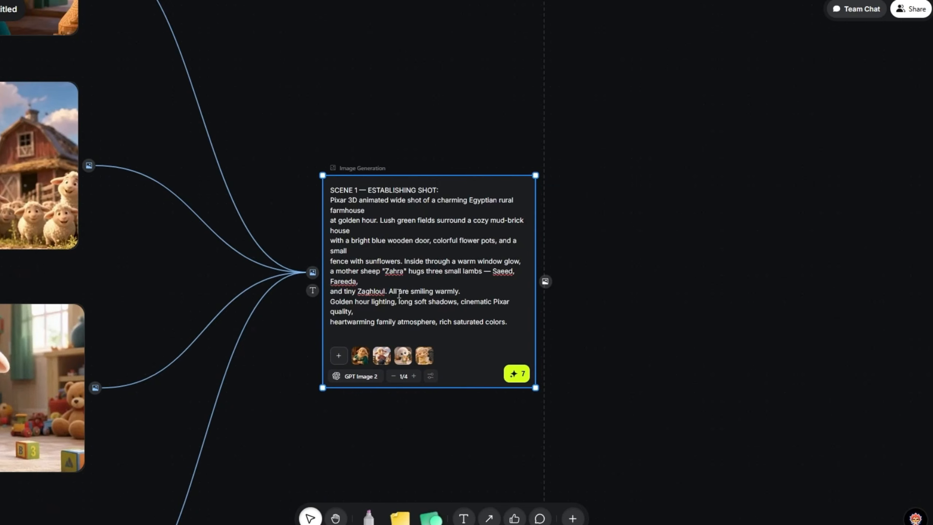
click(597, 247)
drag(597, 247, 794, 237)
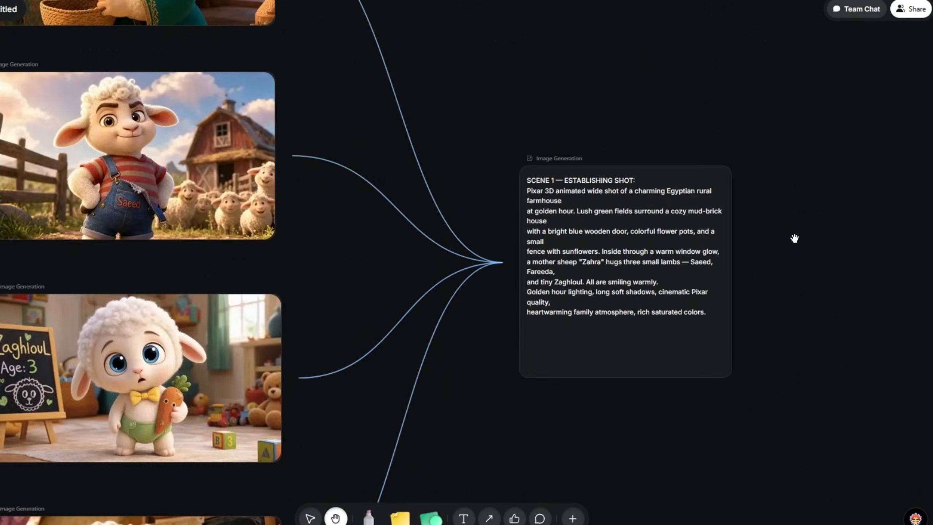
scroll(324, 179, down, 3)
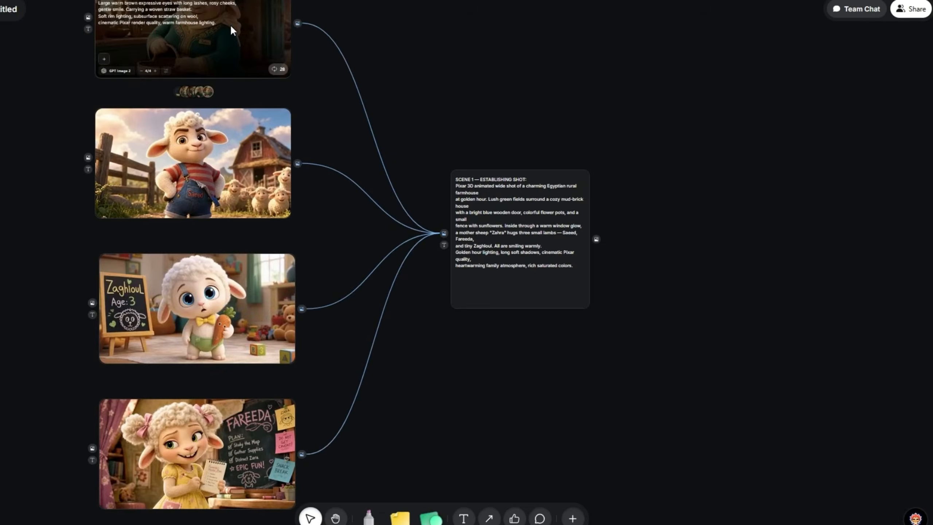
Set the Scene 1 node to a 16:9 aspect ratio and a batch size of 2 with GPT Image 2, and generate the images.
scroll(437, 361, up, 3)
click(454, 355)
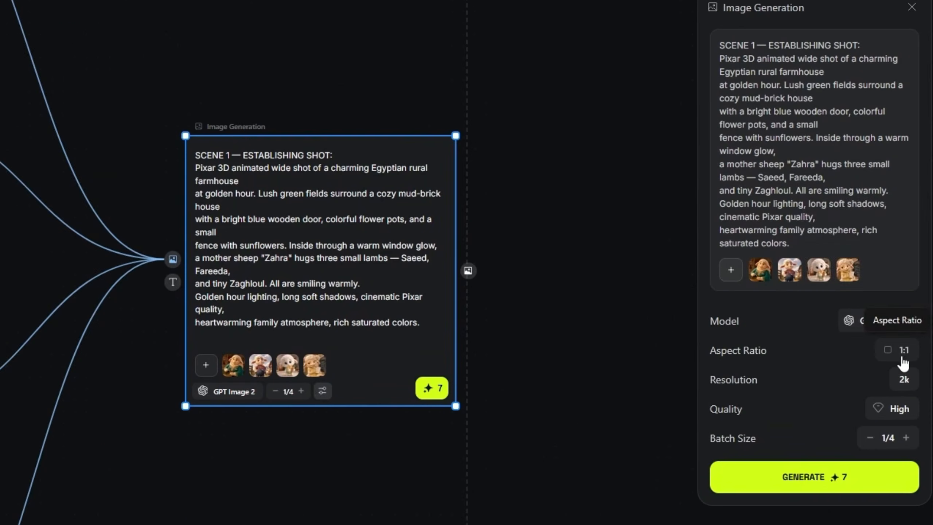
click(907, 315)
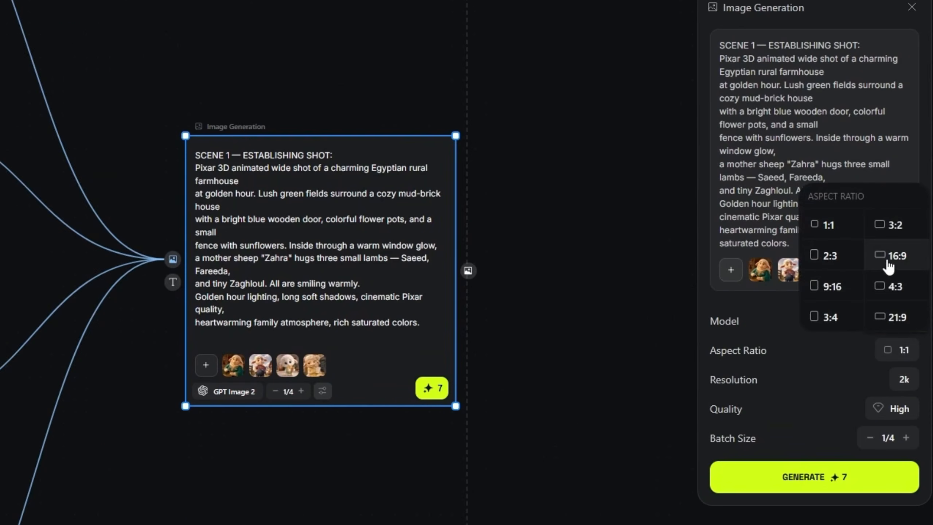
click(890, 257)
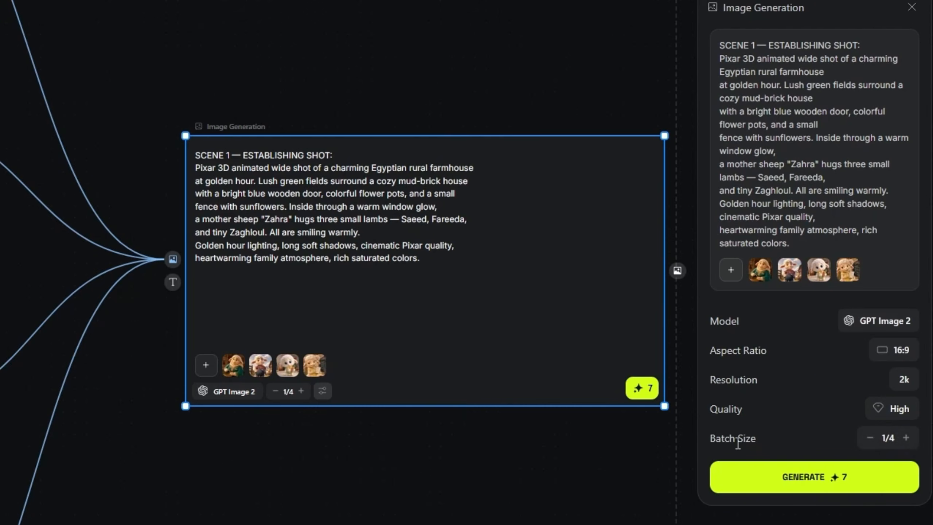
click(906, 438)
click(864, 322)
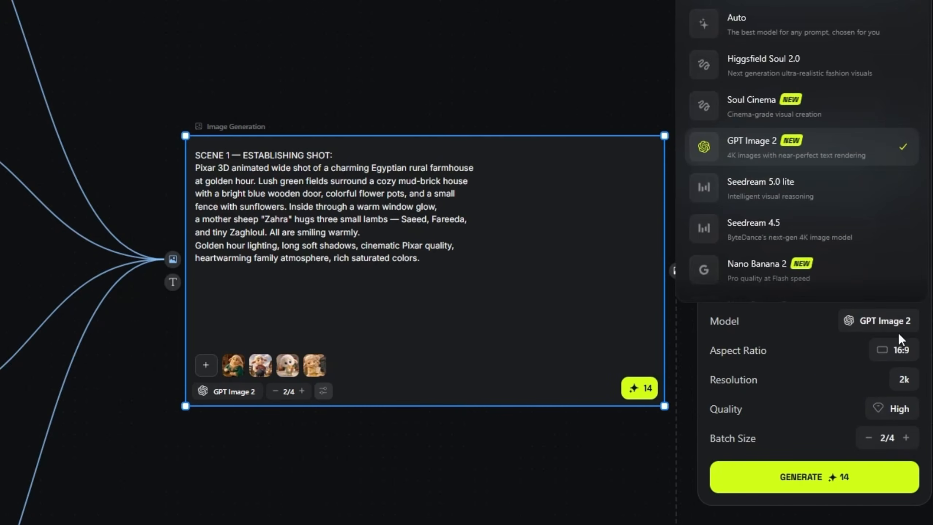
click(256, 315)
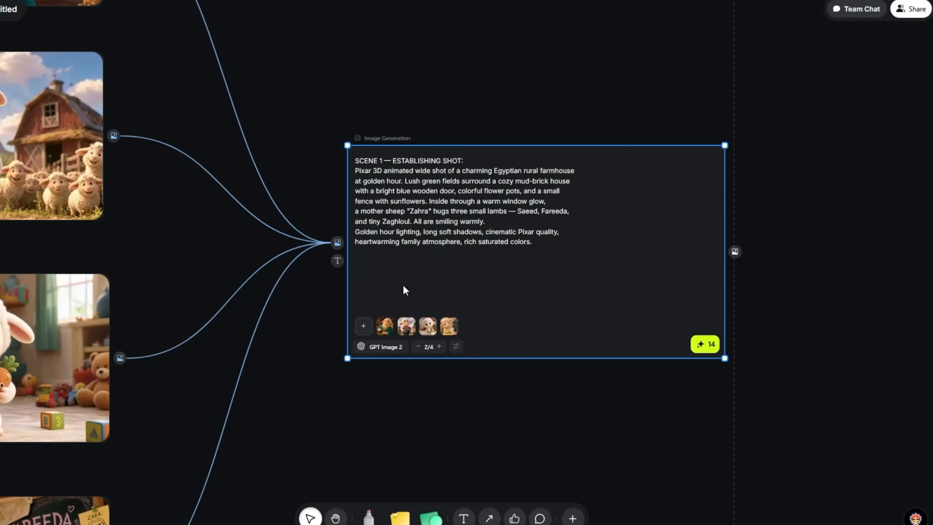
drag(787, 197, 783, 166)
click(700, 313)
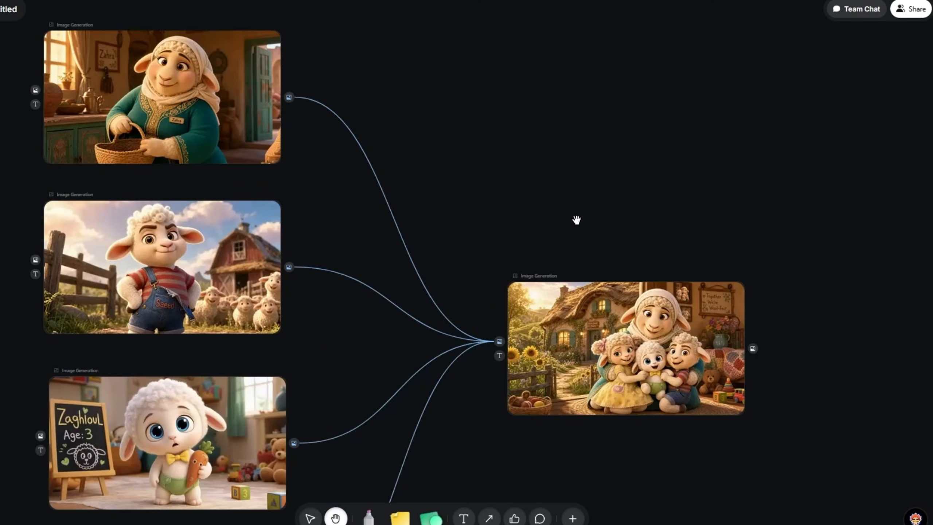
Examine the generated family scene up close and compare it with the connected Zahra, Saeed and Zaghloul character images.
scroll(577, 217, down, 5)
scroll(631, 308, up, 3)
drag(703, 371, 566, 428)
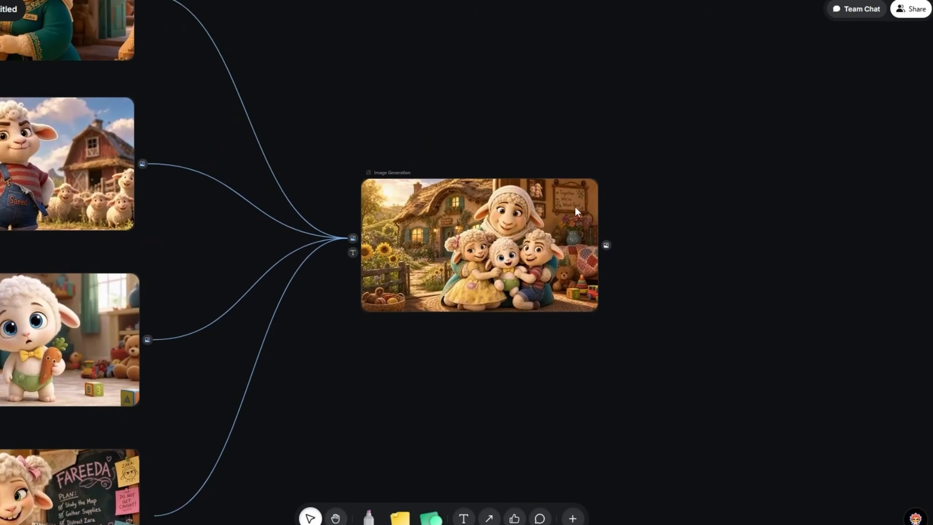
scroll(521, 235, up, 6)
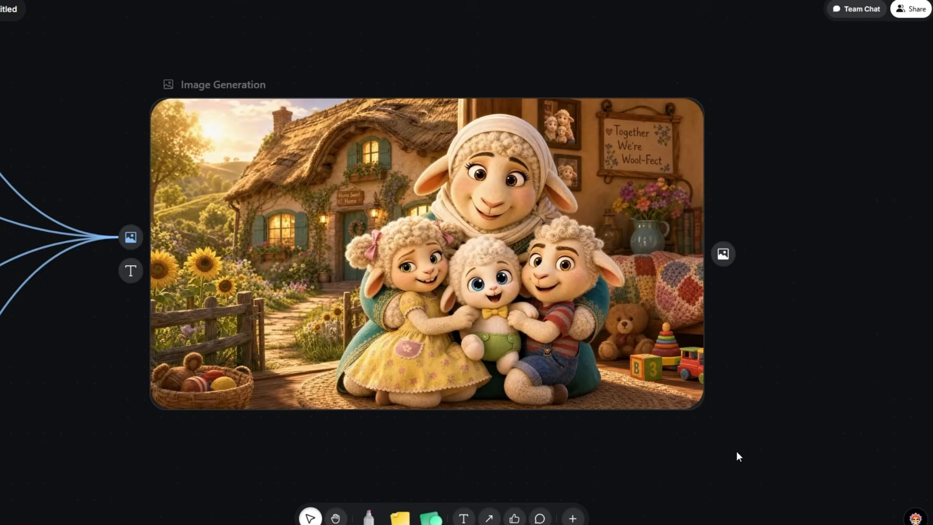
scroll(737, 452, down, 4)
drag(213, 185, 391, 291)
scroll(390, 291, down, 8)
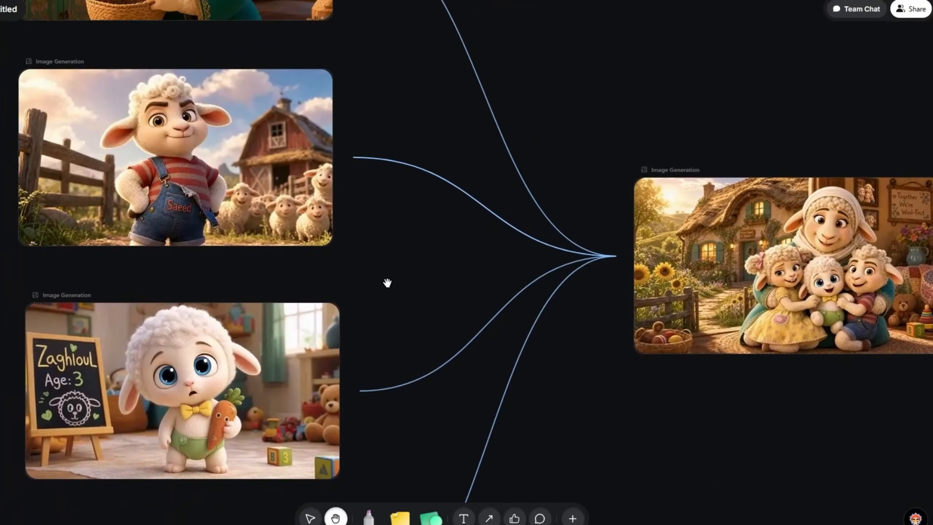
drag(409, 141, 410, 271)
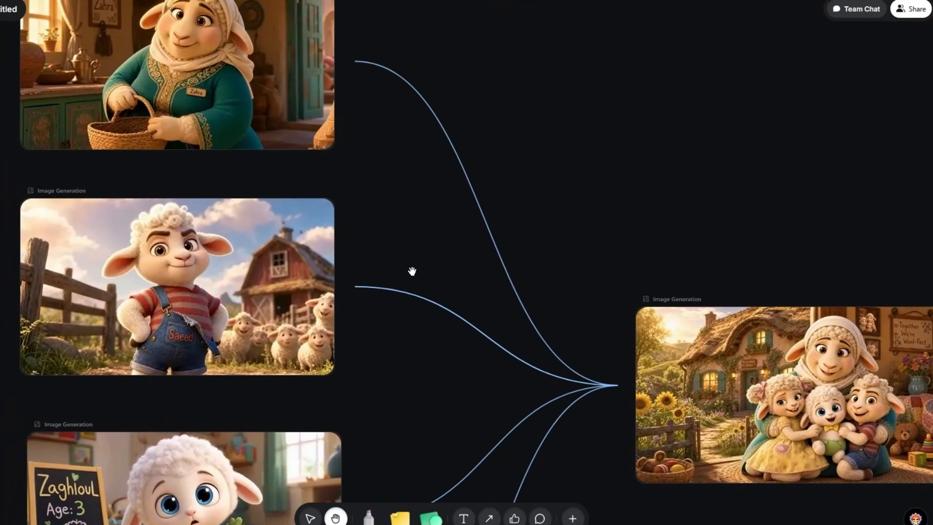
drag(554, 259, 201, 149)
scroll(496, 276, up, 5)
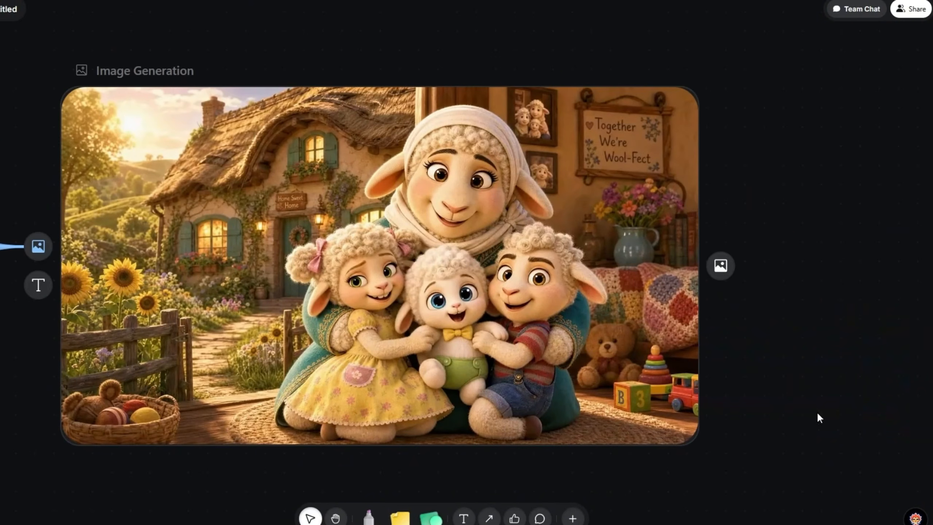
Compare the scene node's two generated variants and keep the one with the thatched cottage and the "Together We're Wool-Fect" sign.
mouse_move(453, 428)
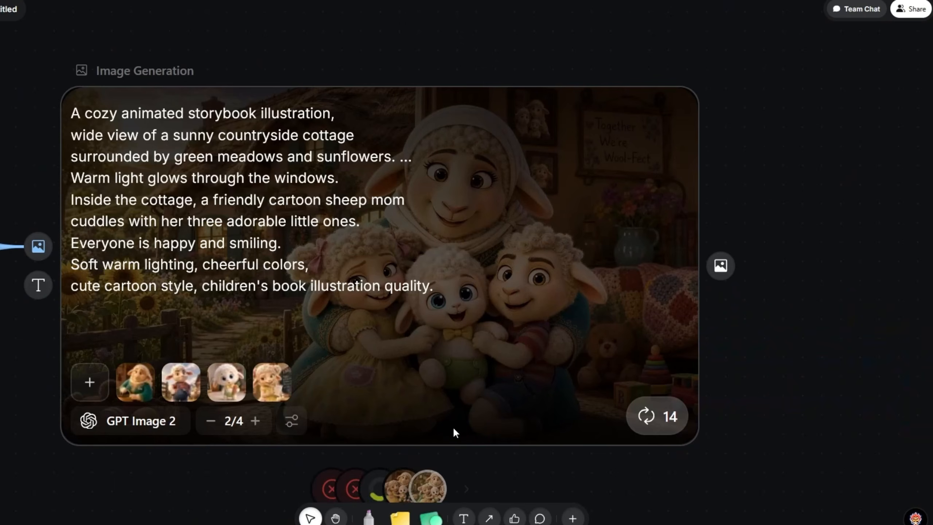
click(427, 488)
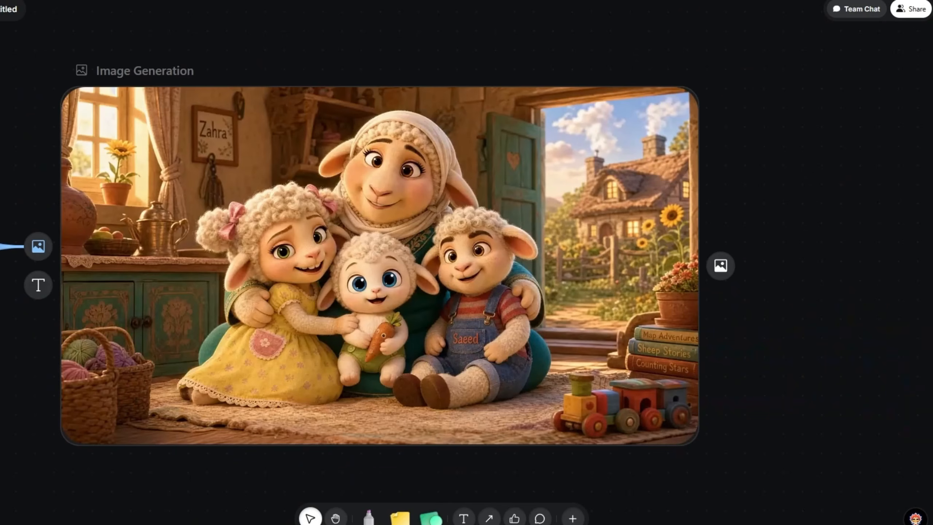
key(space)
drag(823, 383, 847, 368)
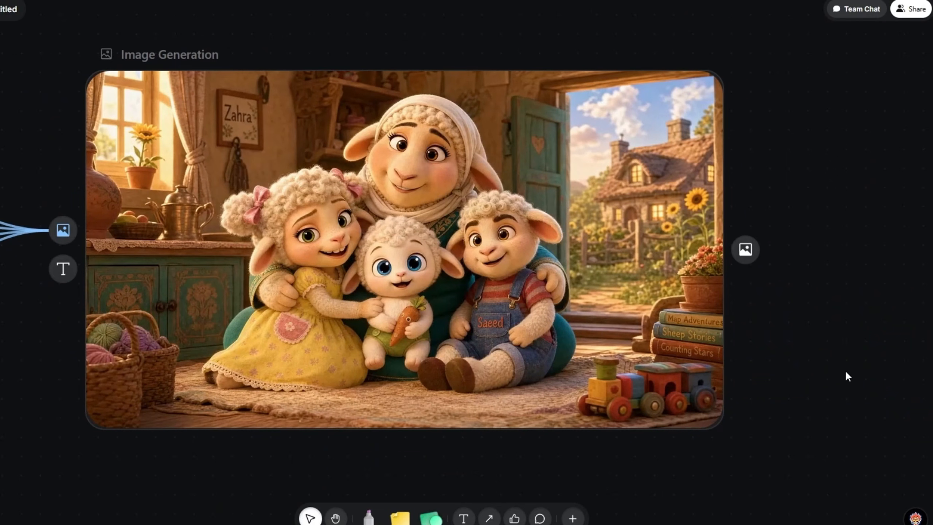
key(space)
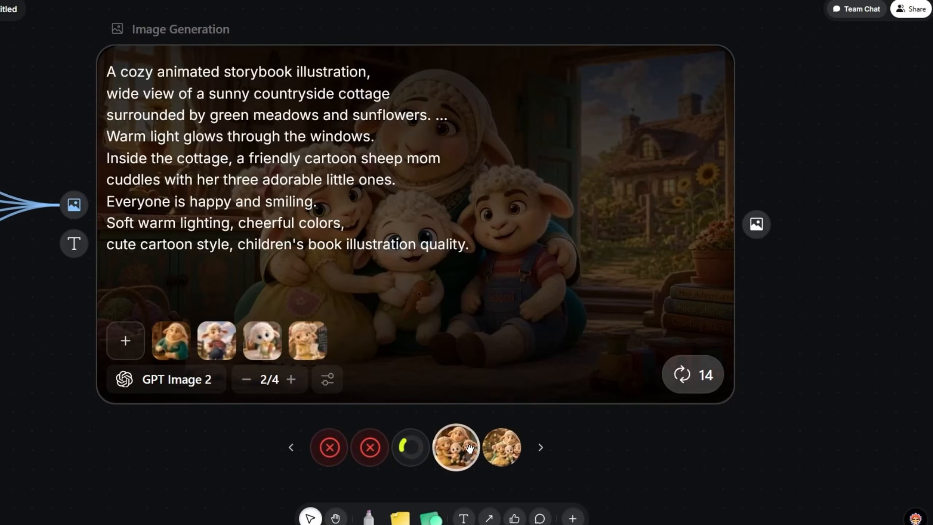
click(492, 447)
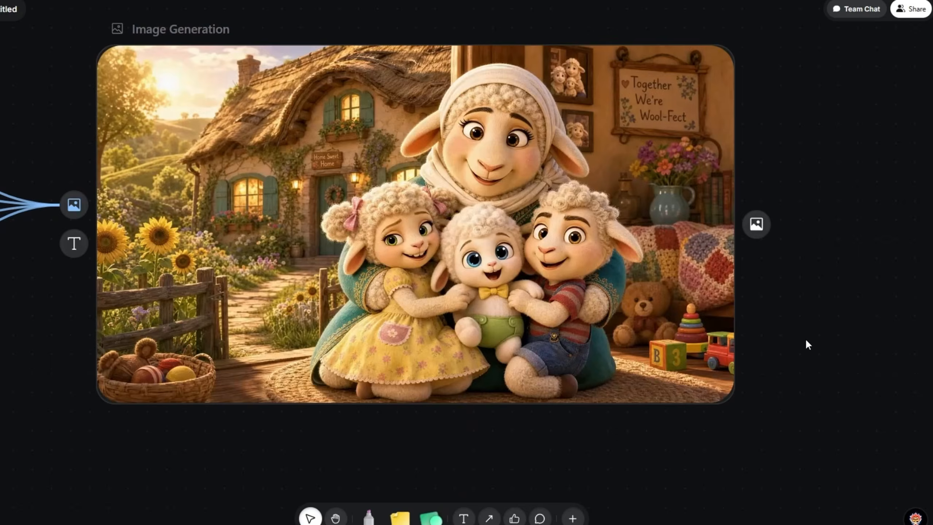
scroll(787, 358, down, 5)
scroll(509, 409, down, 5)
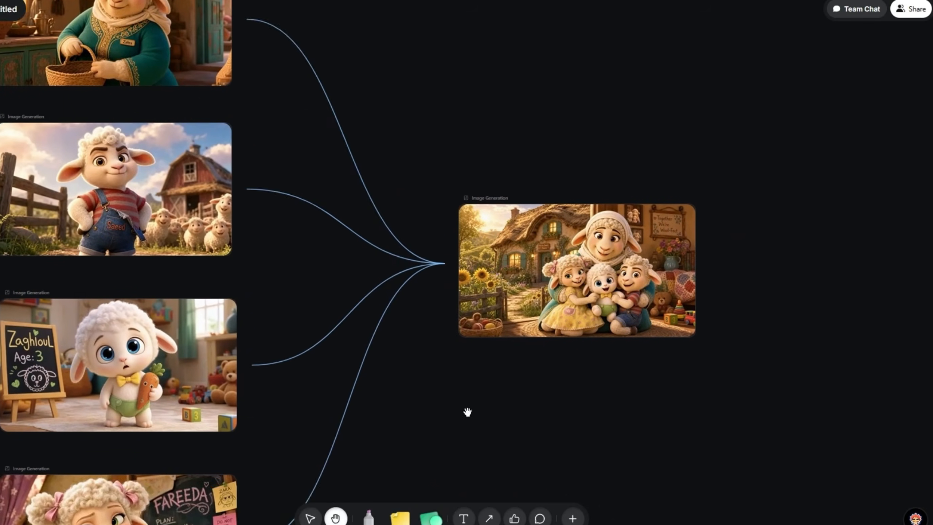
scroll(280, 122, up, 3)
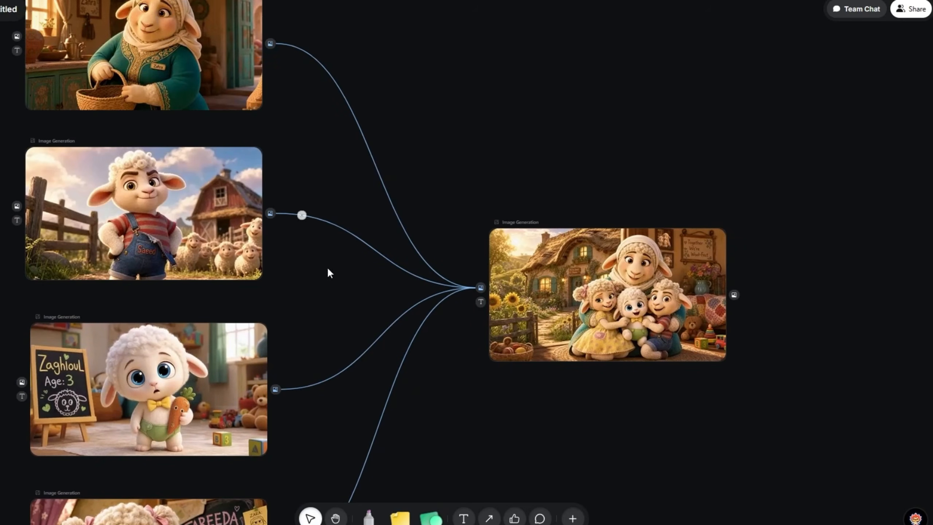
Move the family scene node up so it lines up with the Zahra image at the top of the character column.
scroll(345, 390, down, 3)
drag(637, 322, 490, 341)
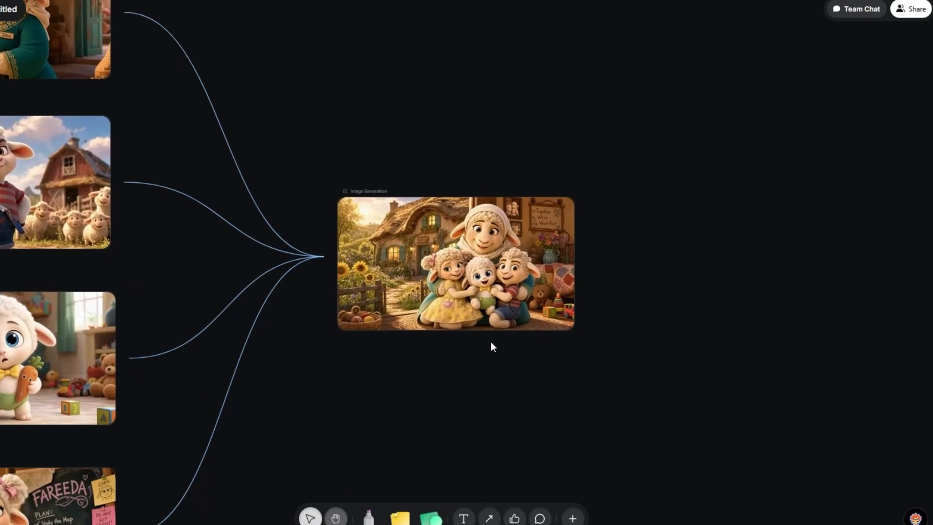
scroll(501, 257, up, 4)
scroll(481, 256, down, 5)
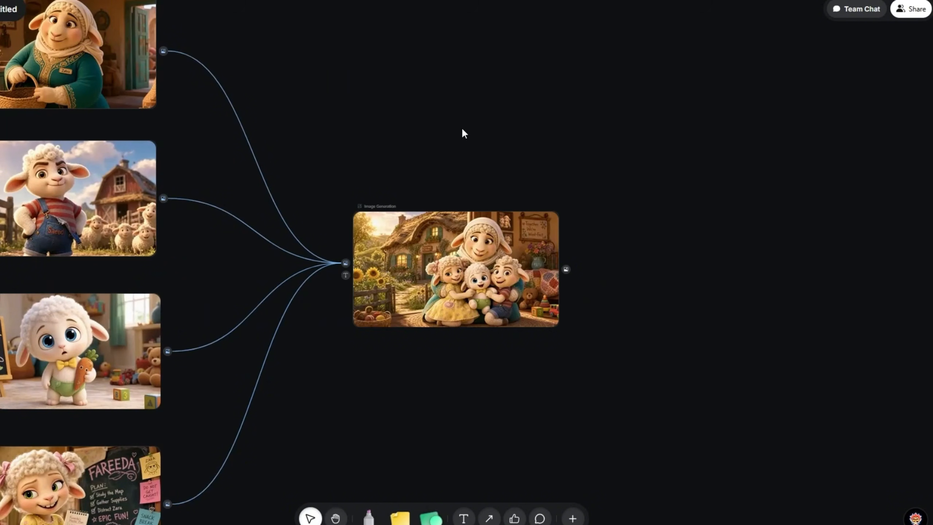
scroll(461, 111, down, 1)
key(h)
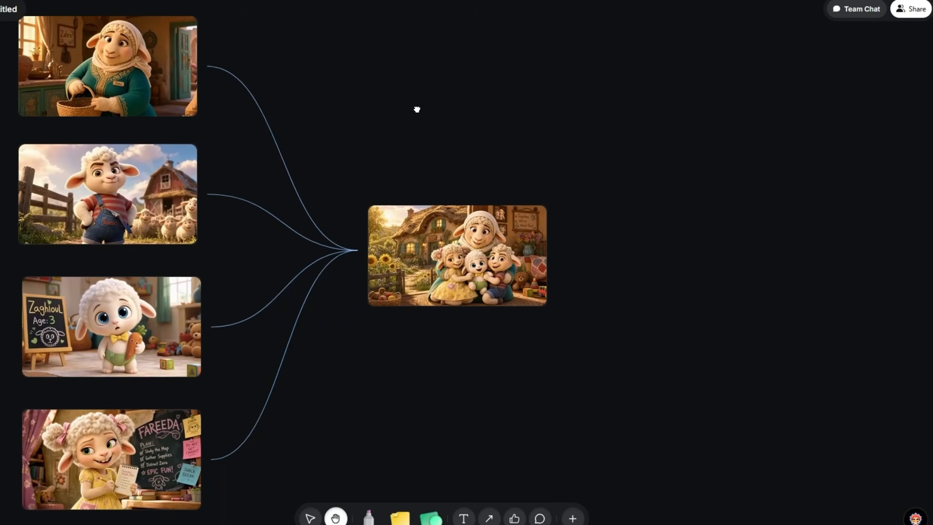
drag(416, 109, 412, 169)
drag(481, 283, 462, 90)
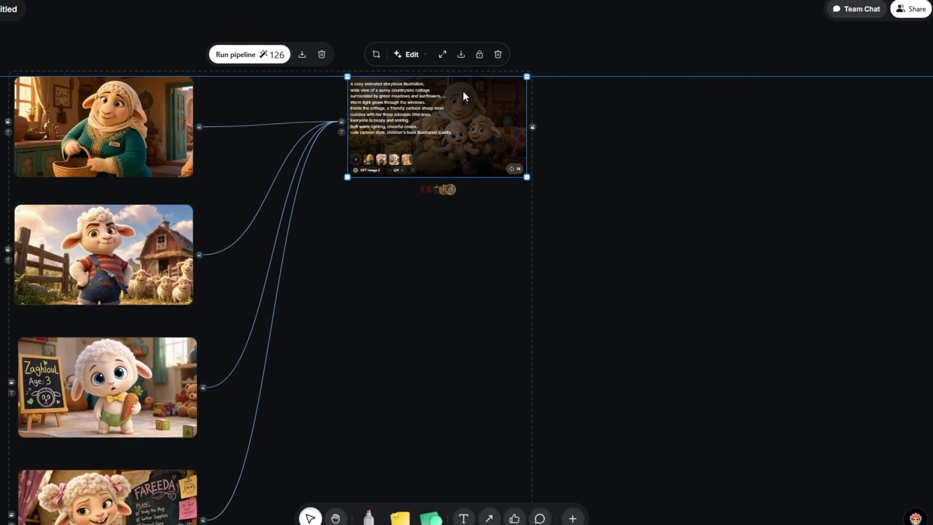
click(448, 306)
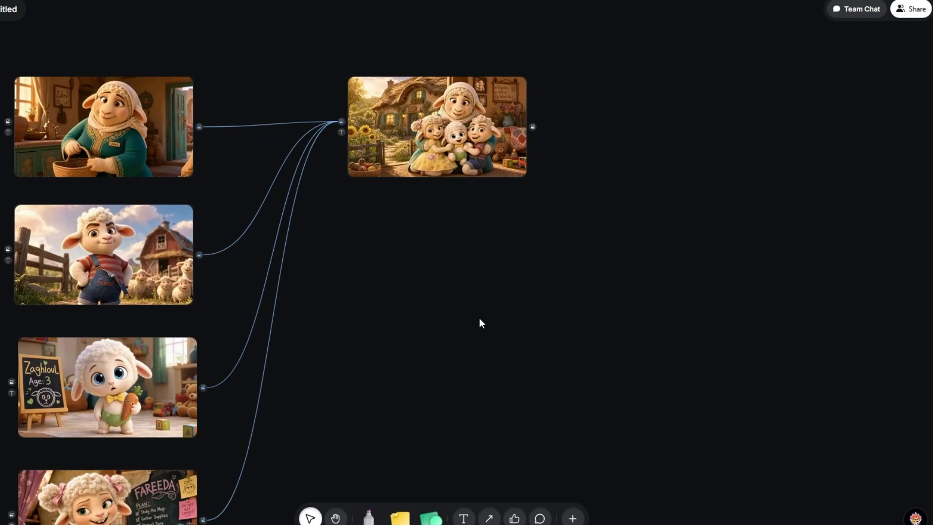
Add a new Image Generator node directly below the family scene node.
scroll(431, 351, up, 2)
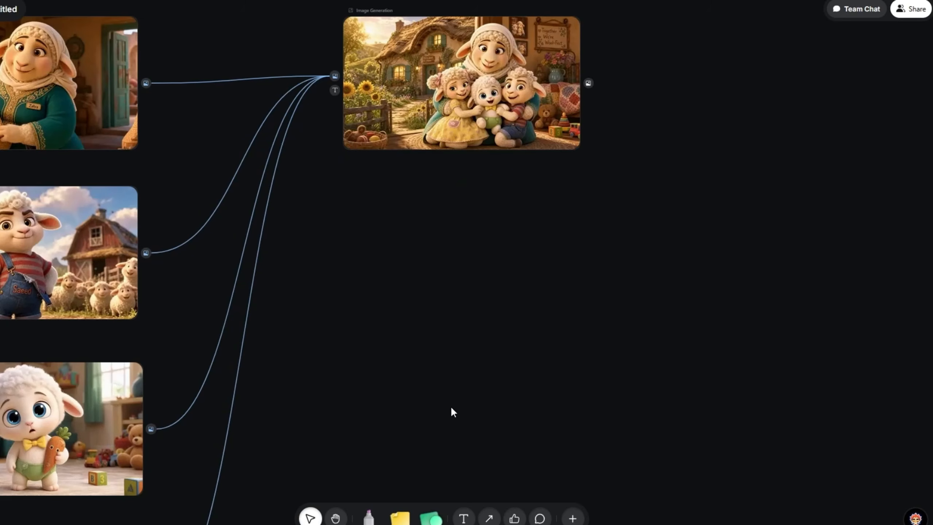
double_click(440, 353)
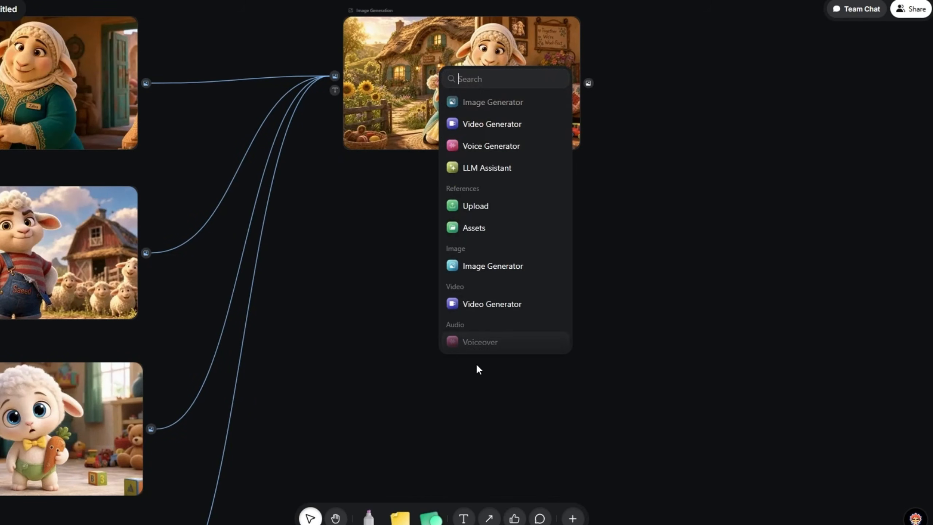
click(487, 110)
Connect the Zahra, Saeed, Zaghloul and Fareeda image outputs to the new node's image input.
scroll(470, 295, down, 3)
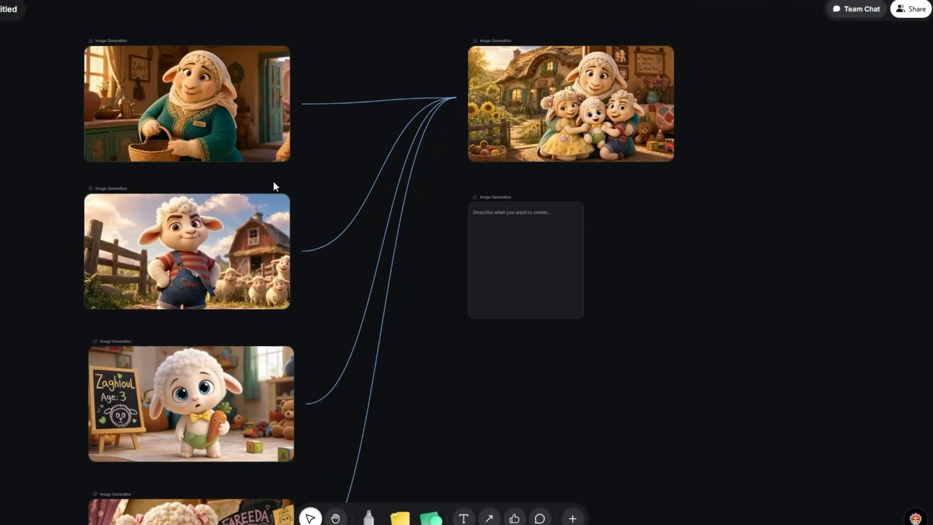
key(h)
drag(331, 351, 336, 228)
drag(333, 317, 303, 371)
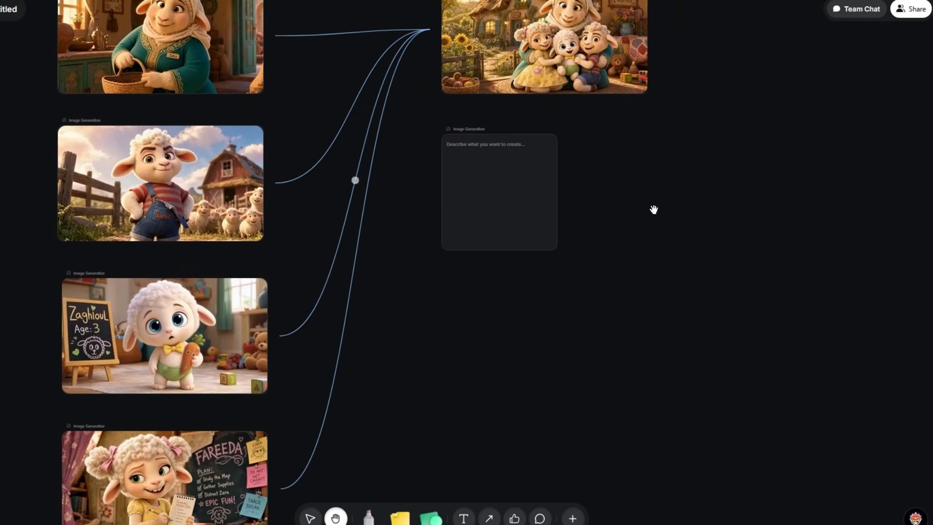
key(v)
key(h)
drag(377, 161, 374, 253)
scroll(374, 254, up, 1)
key(v)
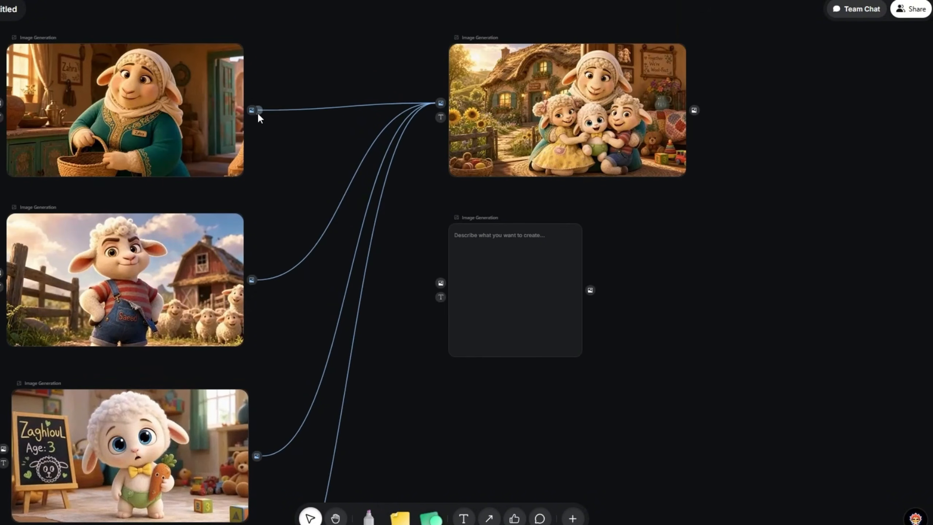
drag(254, 110, 439, 283)
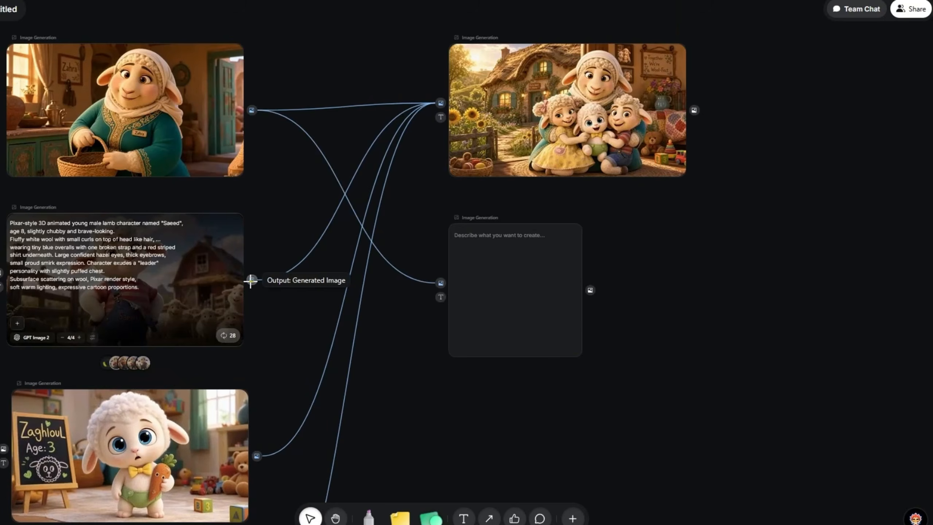
drag(252, 280, 440, 283)
key(h)
drag(414, 411, 437, 400)
key(v)
scroll(310, 473, down, 3)
drag(310, 473, 492, 123)
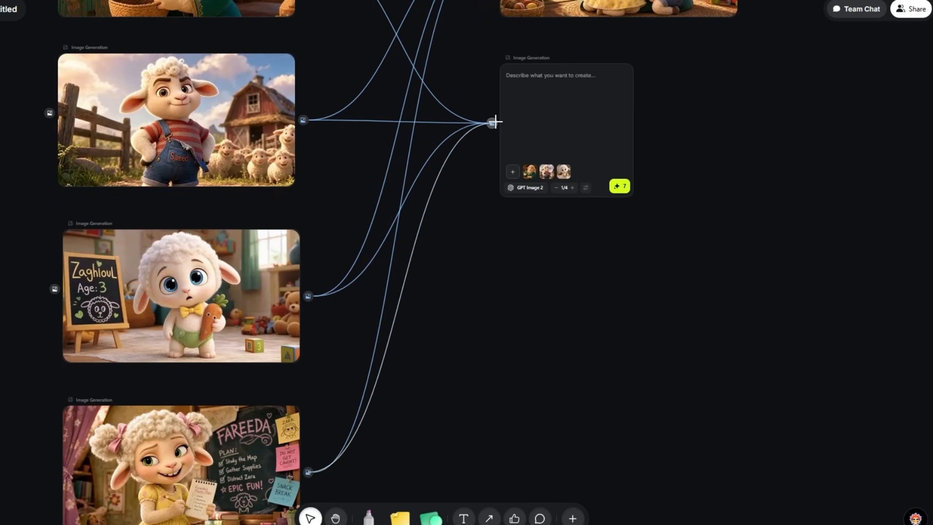
Set the new scene node to a 16:9 aspect ratio and a batch size of 2, keeping GPT Image 2.
scroll(492, 184, up, 3)
scroll(492, 184, right, 3)
scroll(465, 302, up, 3)
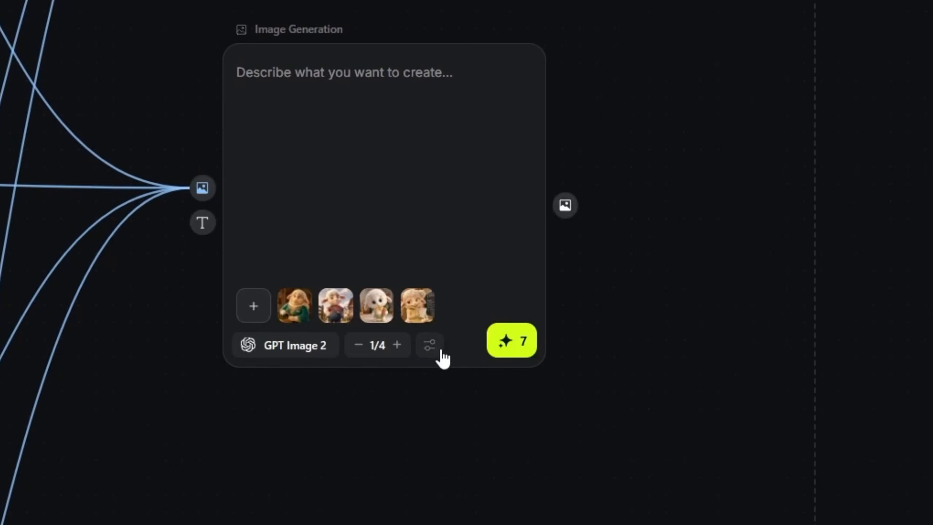
click(442, 357)
click(895, 353)
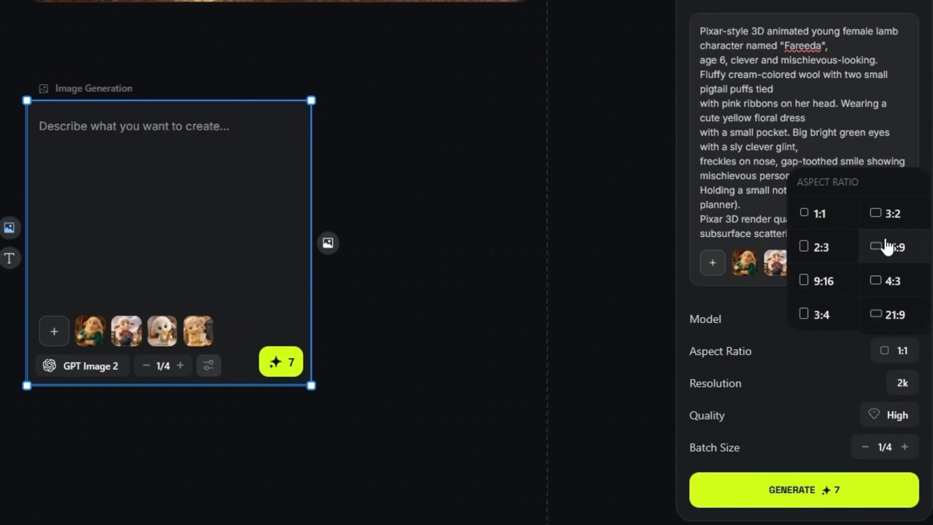
click(895, 253)
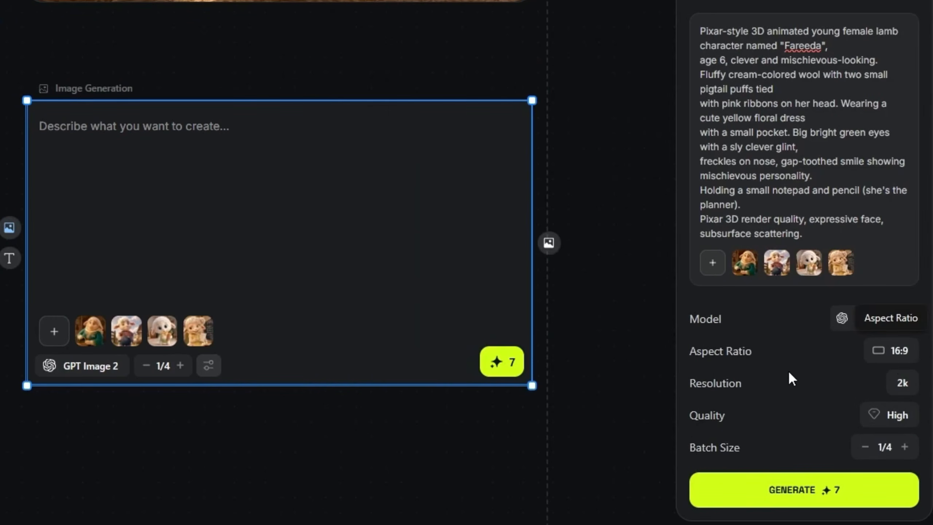
click(904, 447)
click(358, 493)
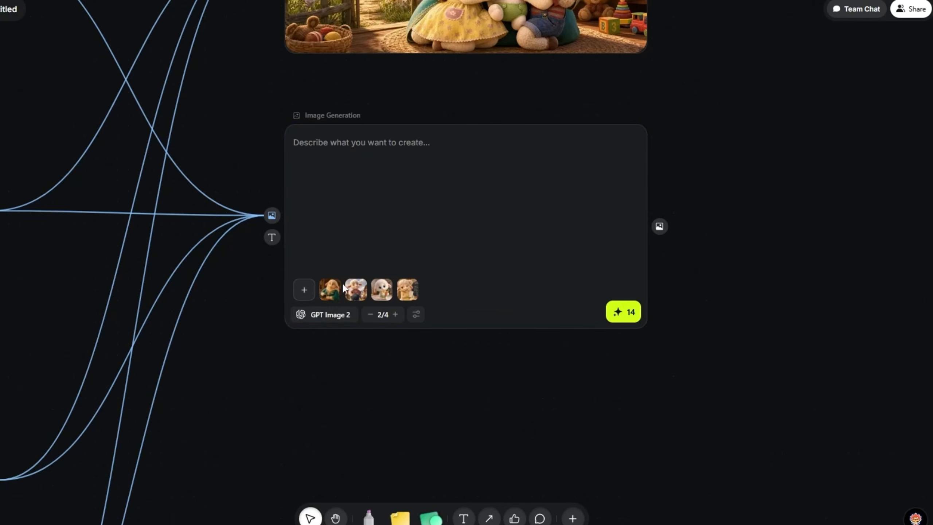
click(330, 315)
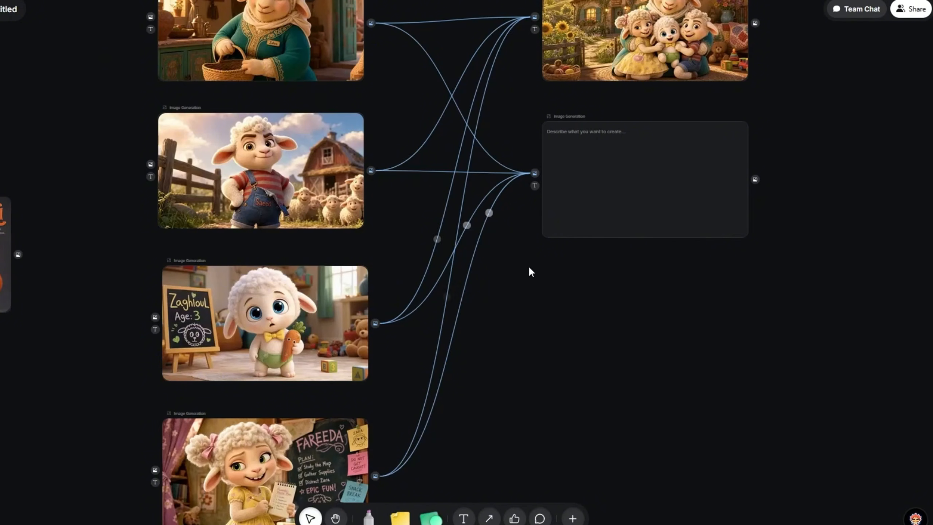
Move the Zaki fox node beneath the empty scene node and connect its image output to that node's image input.
scroll(578, 238, up, 1)
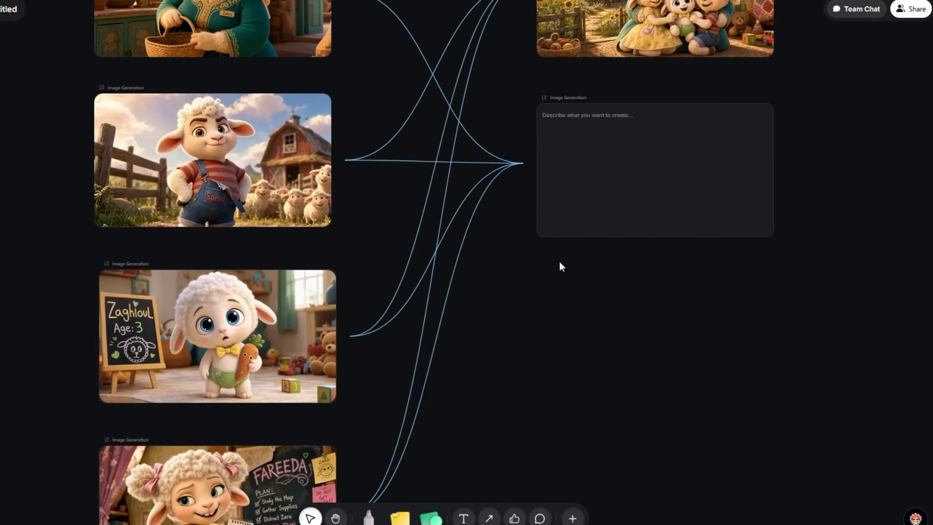
scroll(567, 334, down, 1)
drag(165, 315, 522, 264)
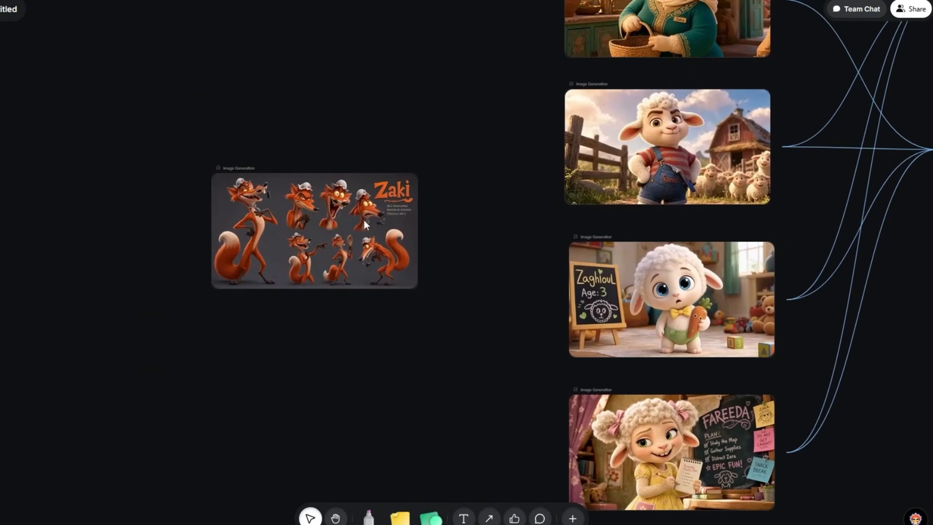
scroll(375, 229, up, 3)
scroll(583, 263, down, 7)
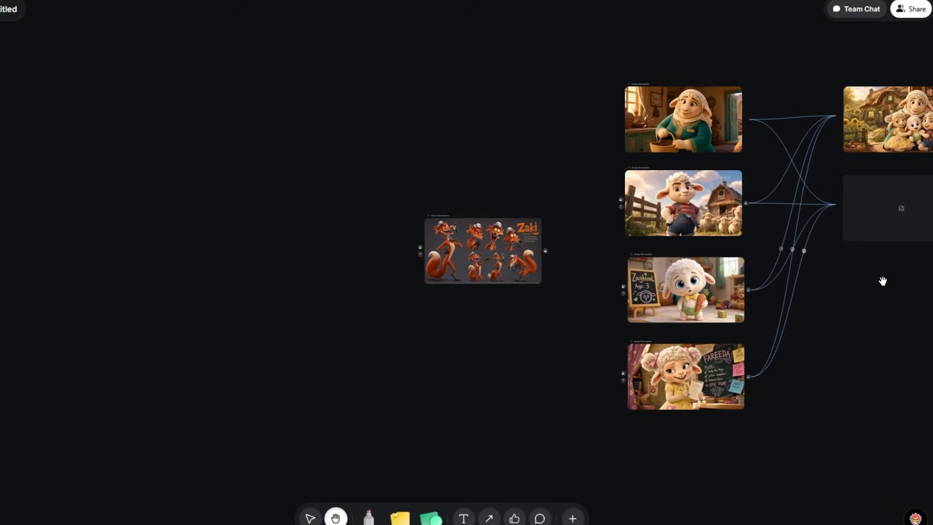
drag(883, 281, 546, 332)
scroll(546, 332, up, 2)
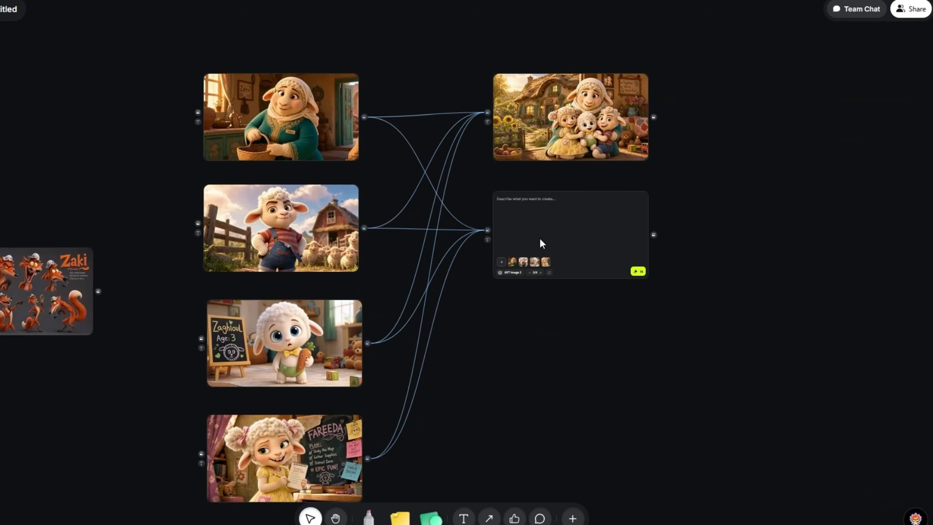
drag(50, 259, 562, 404)
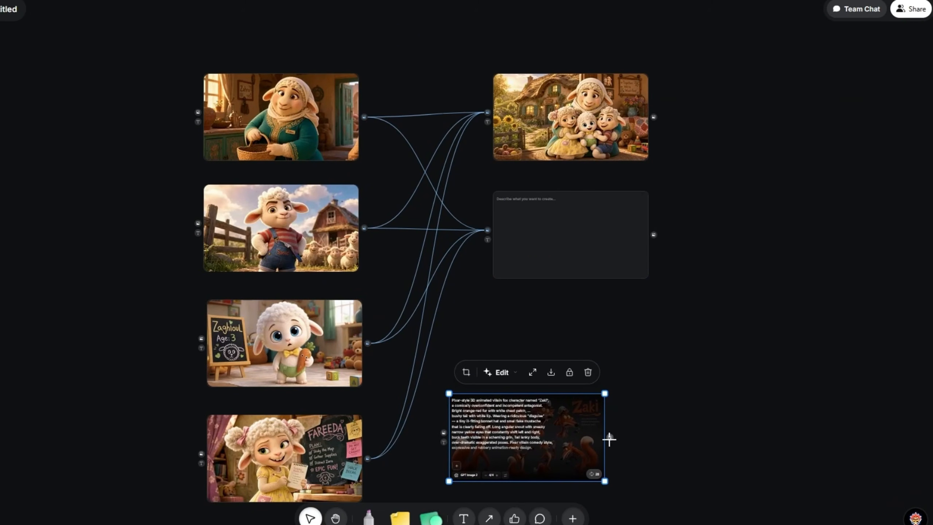
drag(610, 437, 488, 229)
click(510, 268)
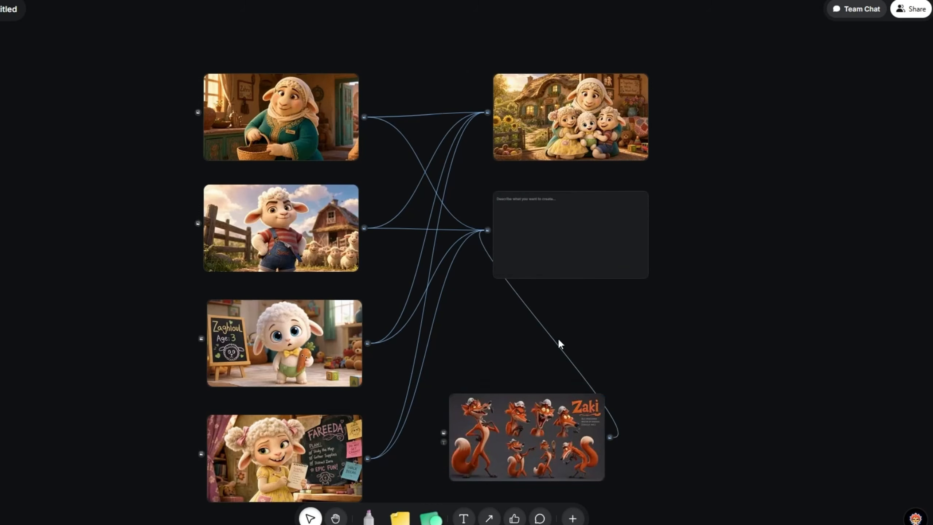
Remove the Zaki connection from the scene node and move the fox node back beside the lamb character column.
click(553, 340)
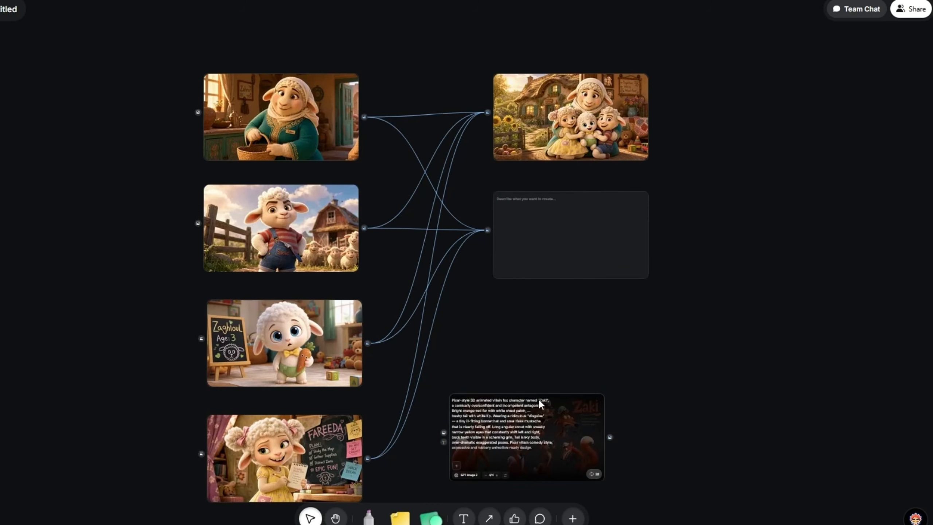
drag(532, 408, 85, 252)
click(617, 420)
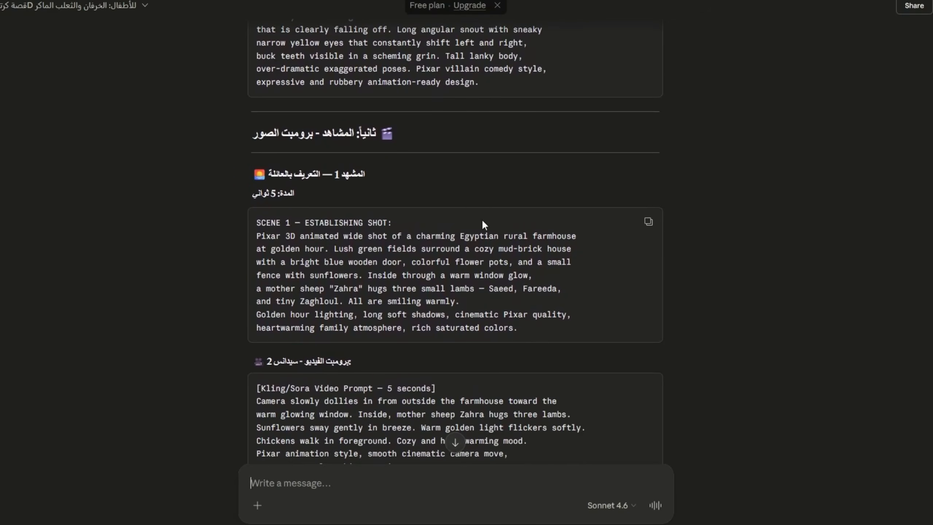
Copy the "SCENE 2 — INTERIOR FARMHOUSE + DOORWAY" image prompt from the Claude chat.
scroll(390, 149, down, 9)
drag(362, 167, 391, 168)
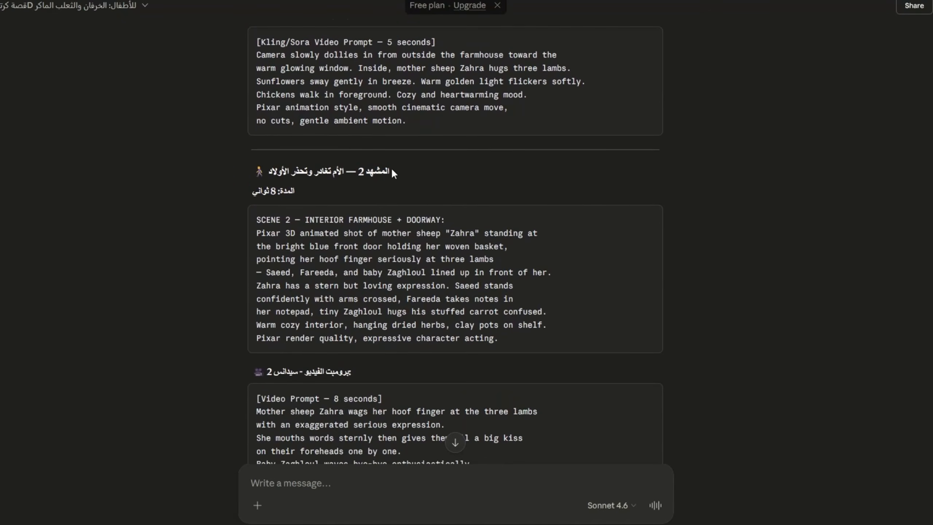
click(465, 175)
click(647, 220)
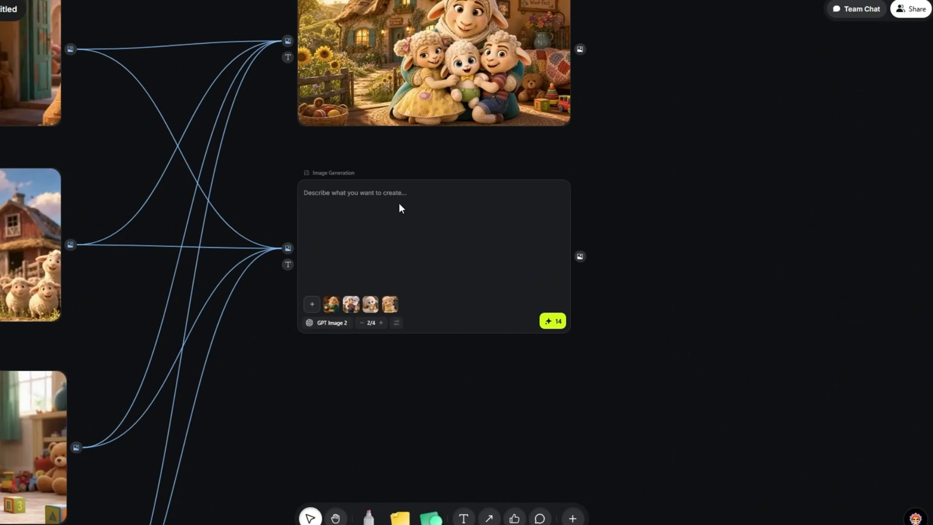
In Higgsfield Canvas, paste the cozy cottage interior prompt with the sheep mom at the blue door into the empty node and generate the images.
scroll(402, 206, up, 3)
click(343, 200)
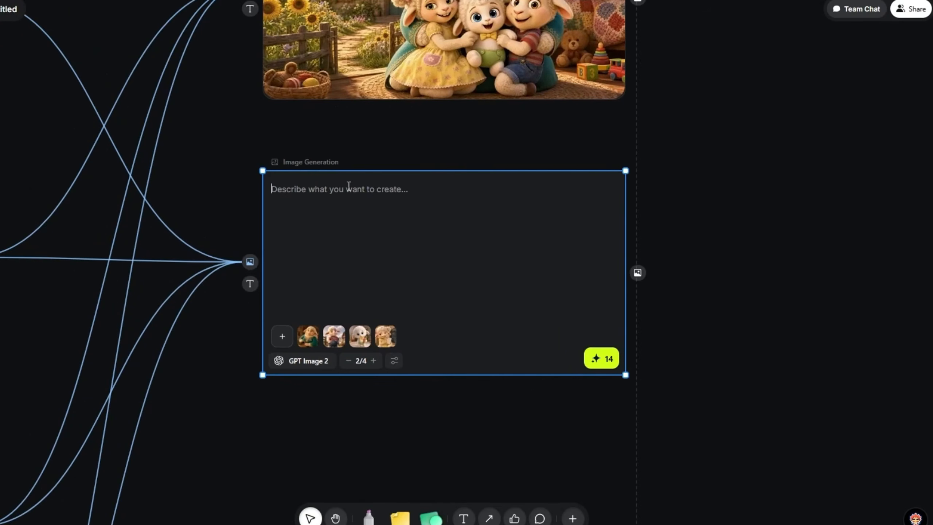
key(ctrl+v)
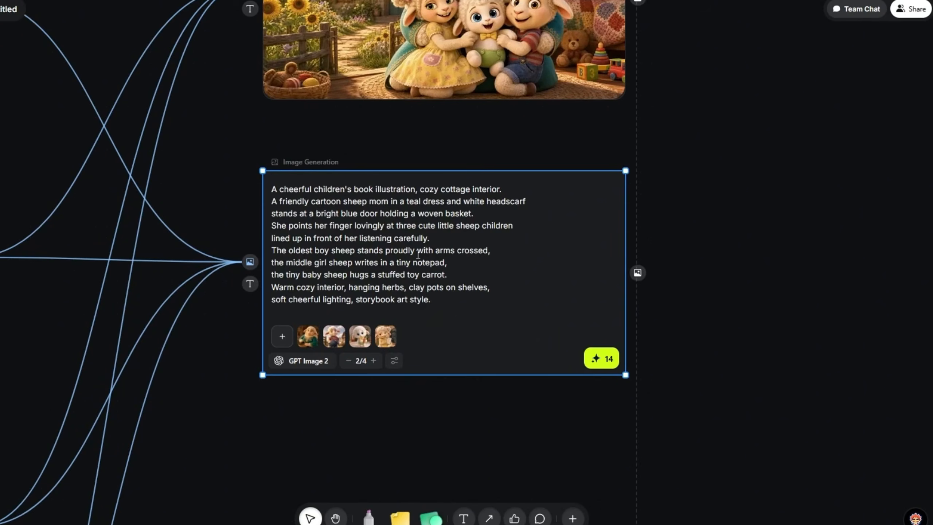
click(611, 361)
Examine the generated doorway scene up close and compare it with the family scene and connected character images.
scroll(460, 319, down, 2)
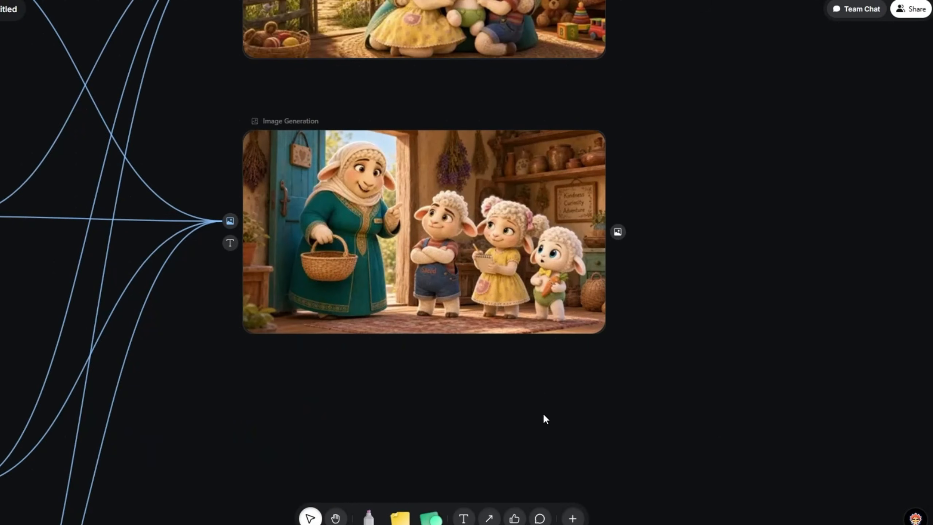
key(space)
drag(556, 415, 544, 421)
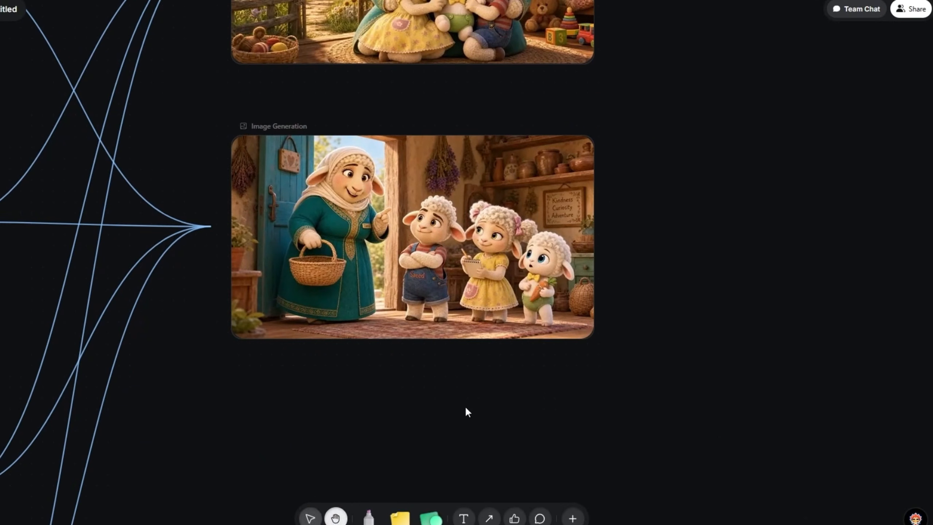
scroll(617, 337, up, 3)
key(space)
drag(385, 398, 468, 429)
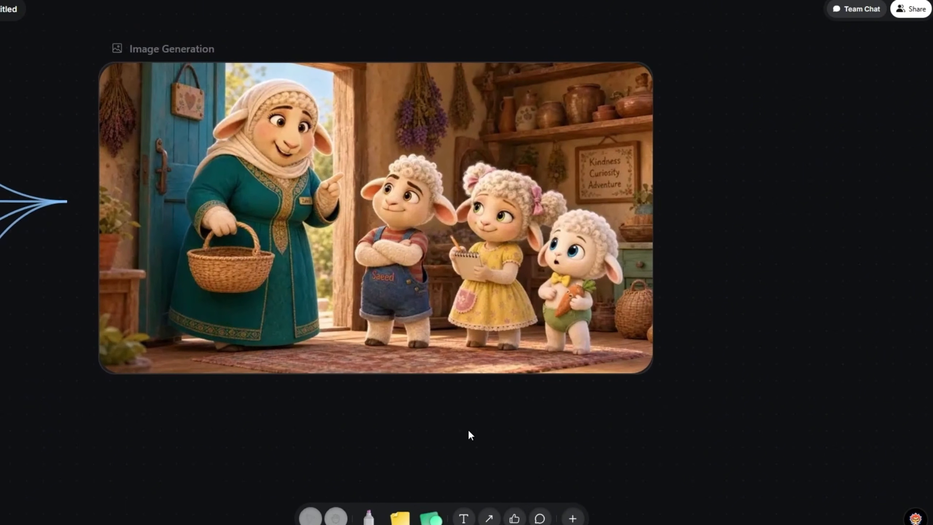
drag(559, 423, 606, 451)
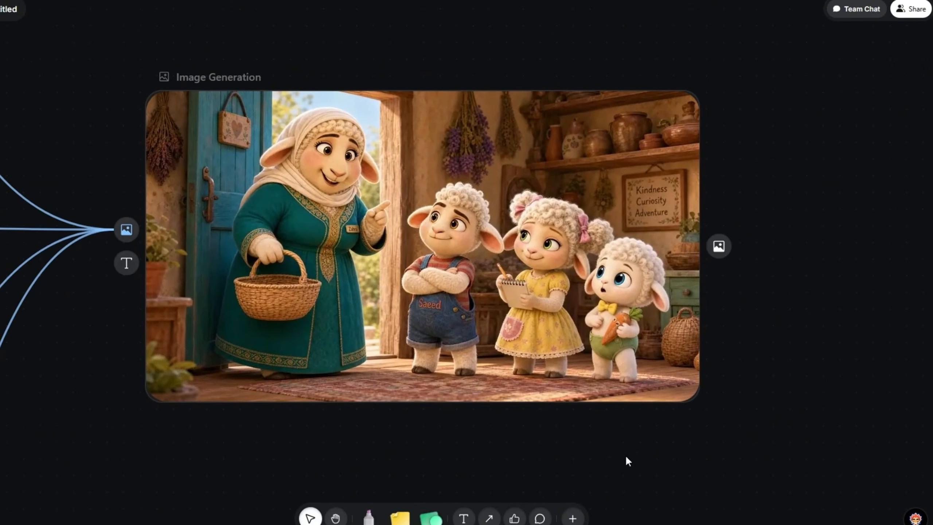
key(space)
drag(734, 365, 712, 345)
drag(761, 155, 758, 211)
scroll(566, 346, down, 3)
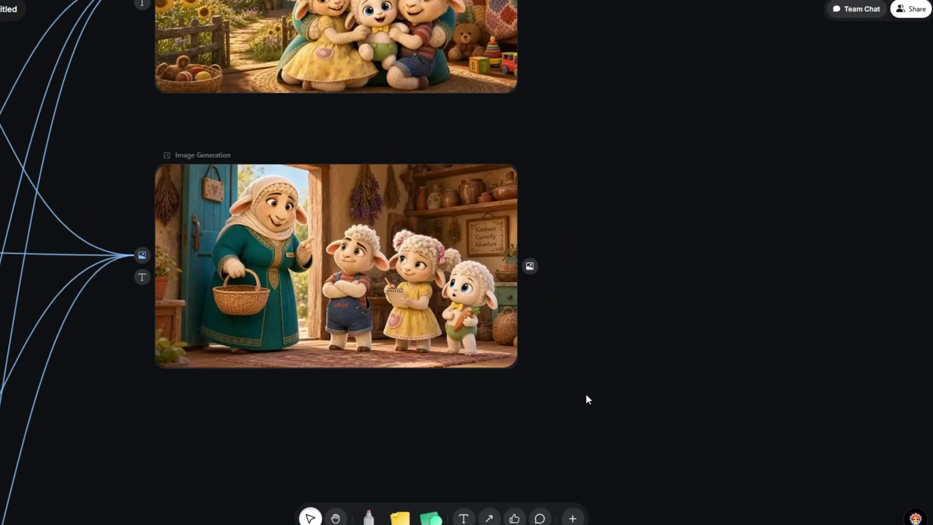
scroll(587, 396, down, 5)
scroll(605, 424, down, 1)
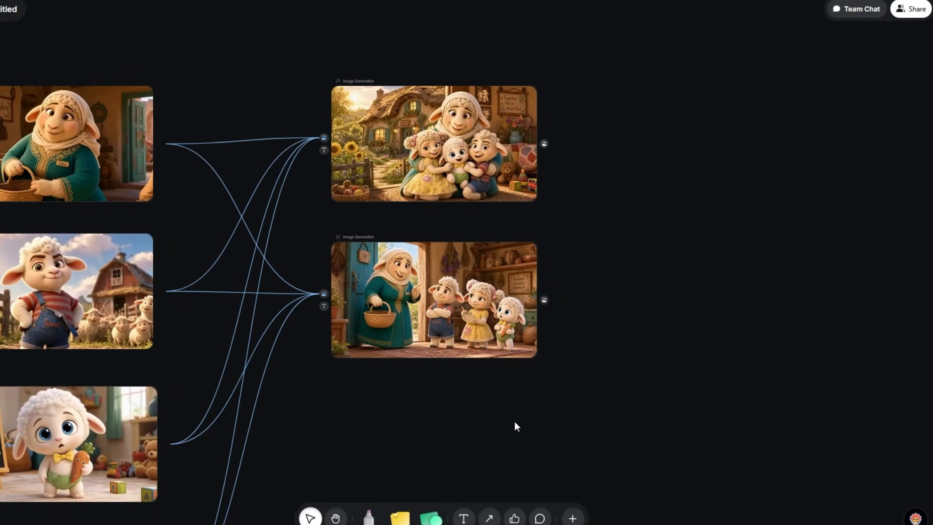
Download the generated doorway scene with the sheep mom and three lambs and view the saved image at full size.
scroll(465, 334, up, 5)
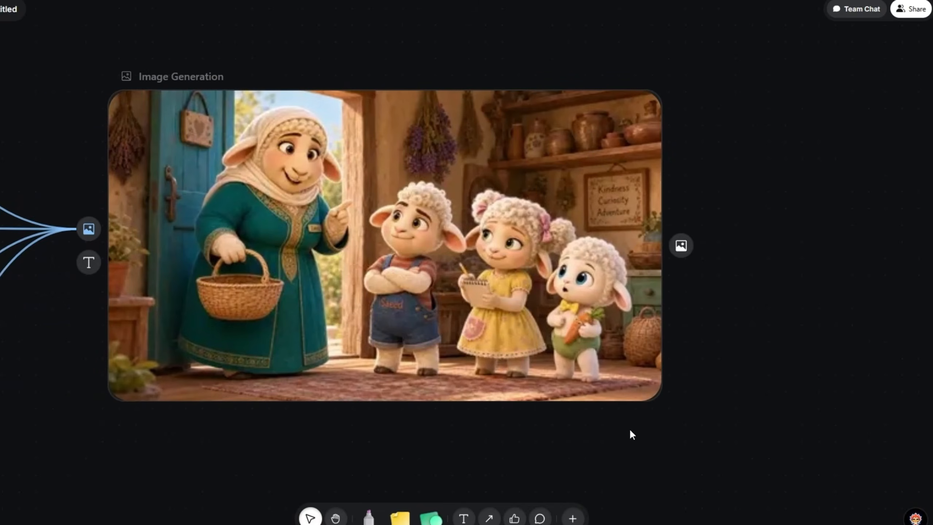
mouse_move(513, 240)
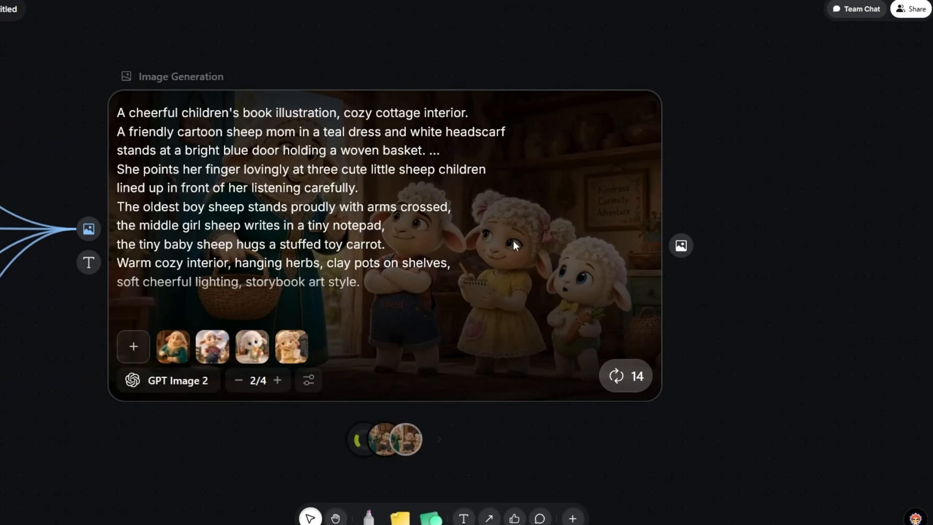
right_click(551, 159)
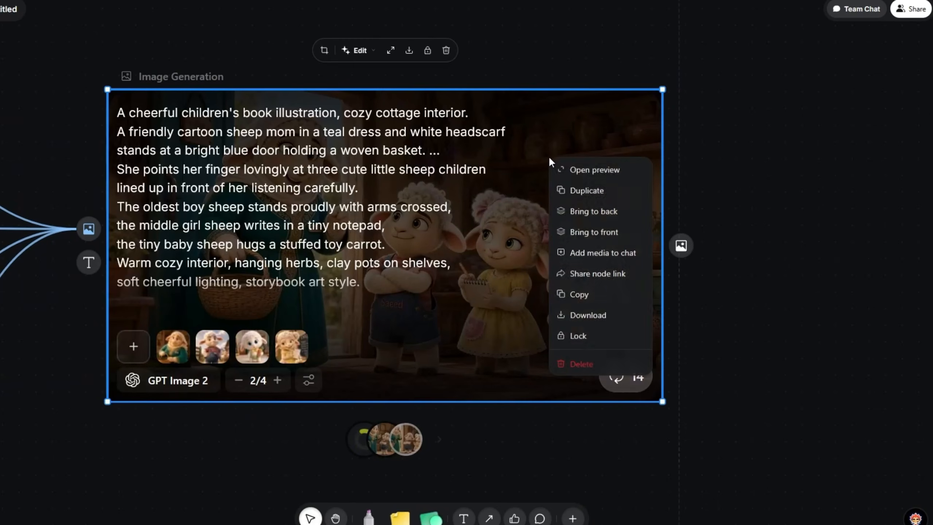
click(597, 322)
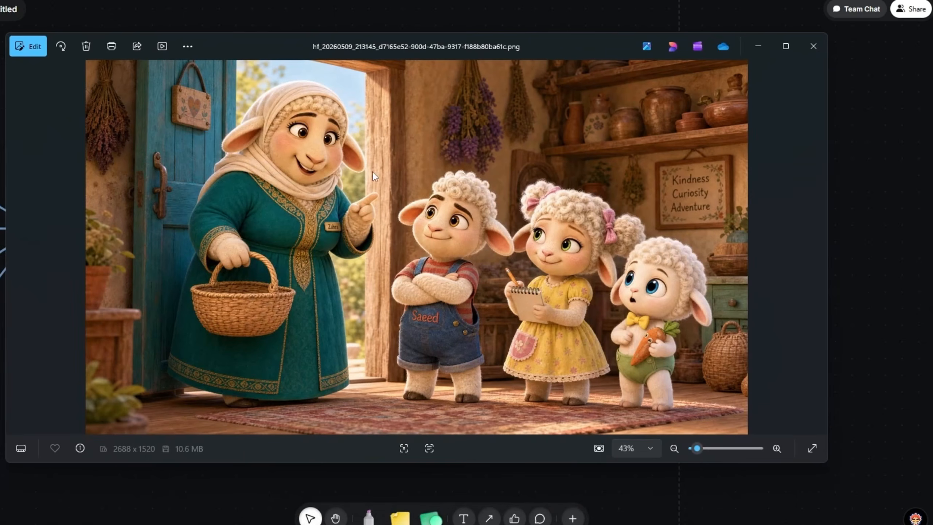
double_click(477, 241)
double_click(477, 241)
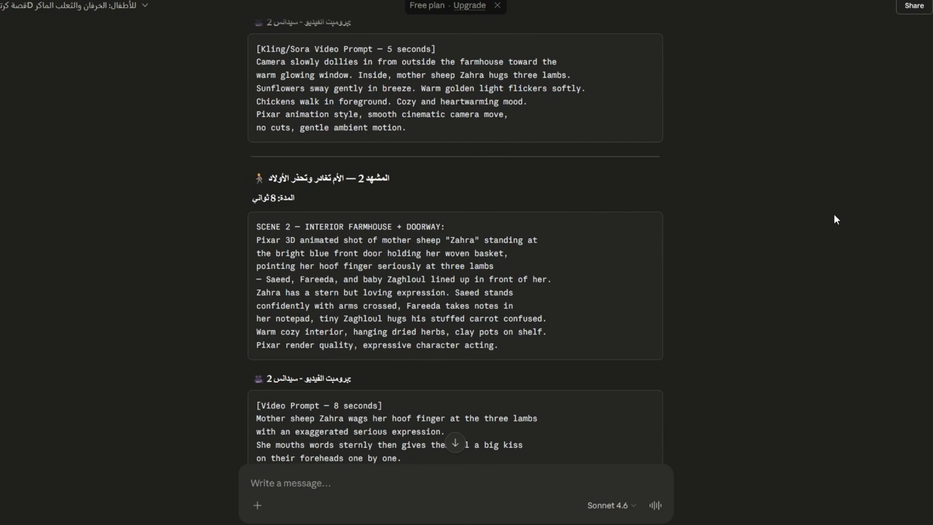
Switch to the Claude chat and read through the prompts from Scene 3 onward.
scroll(823, 217, down, 10)
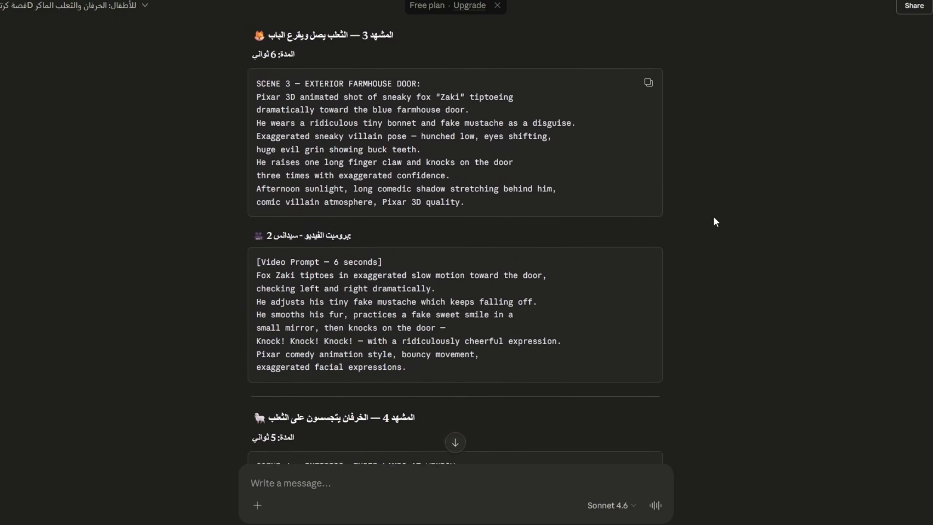
scroll(714, 218, down, 10)
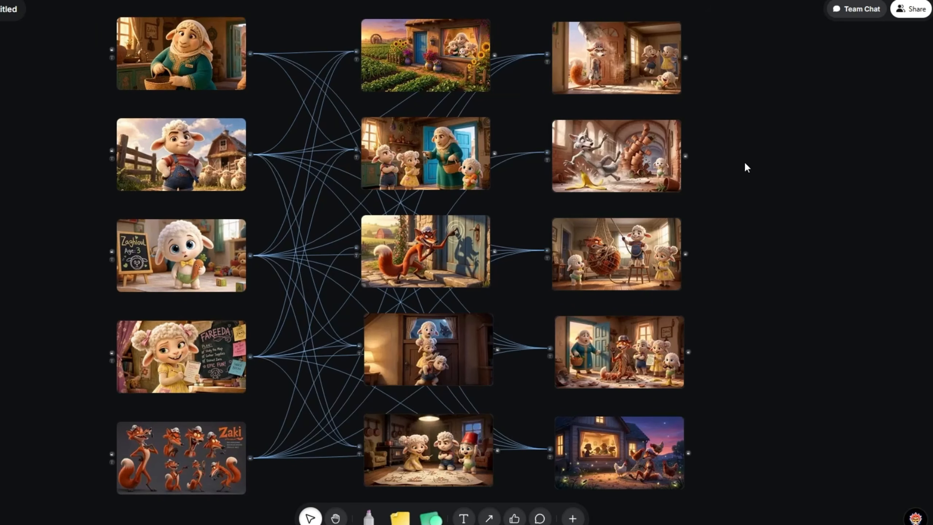
In Higgsfield Canvas, examine both columns of generated scene images, from the farmhouse exterior down to the night scene with the chickens.
key(h)
drag(733, 172, 742, 180)
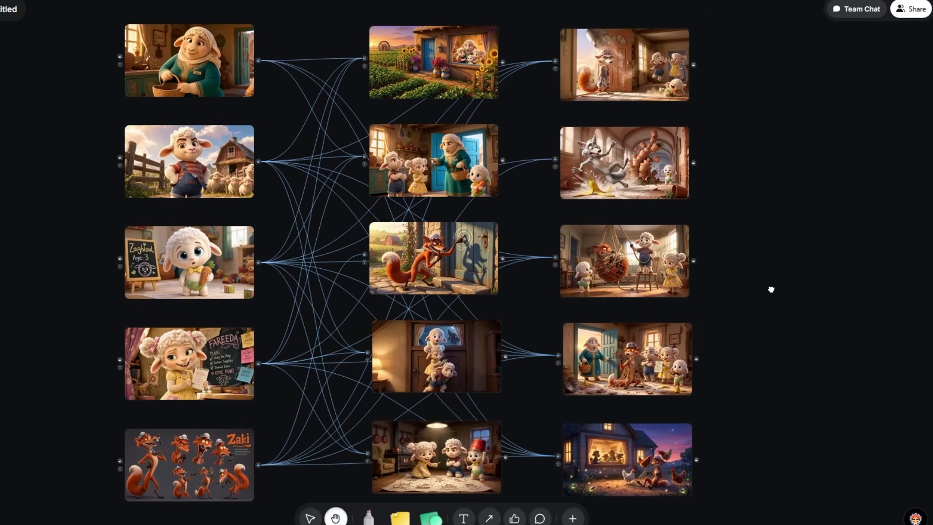
drag(771, 289, 754, 275)
key(v)
drag(850, 186, 912, 187)
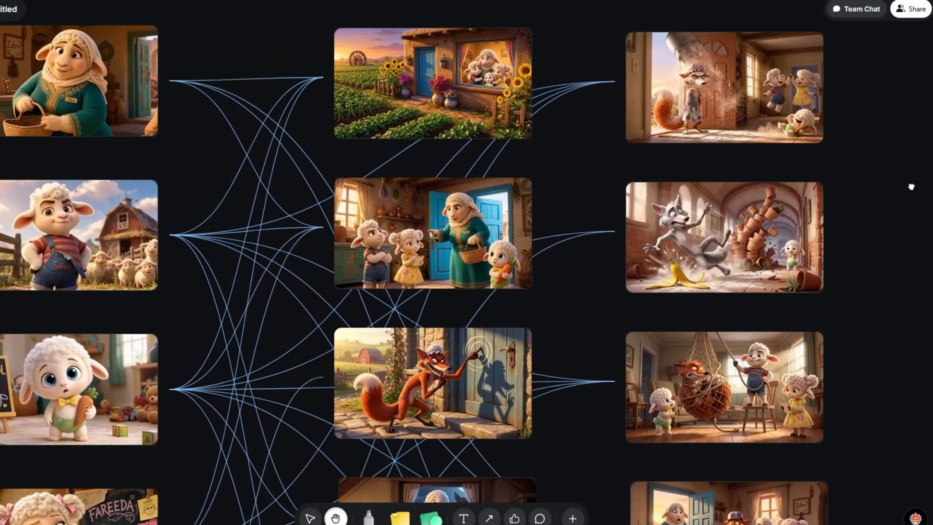
key(v)
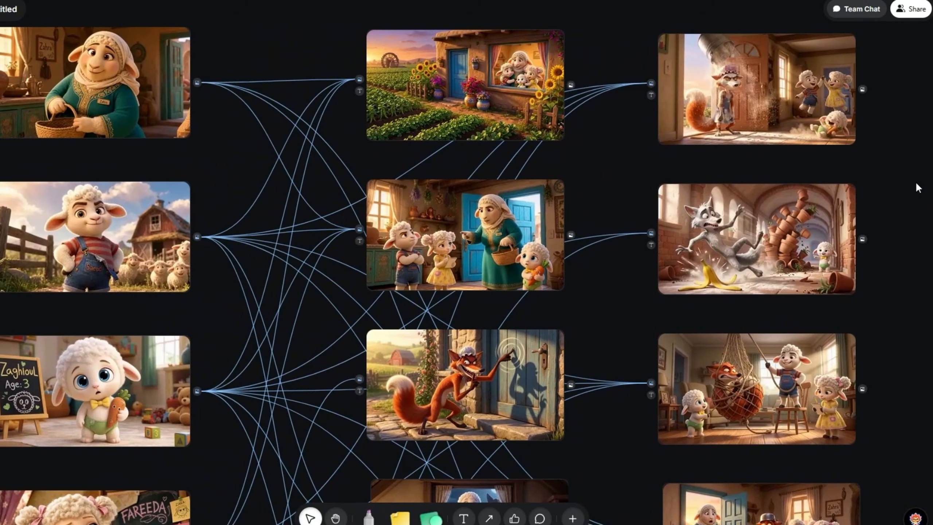
key(h)
drag(896, 326, 869, 279)
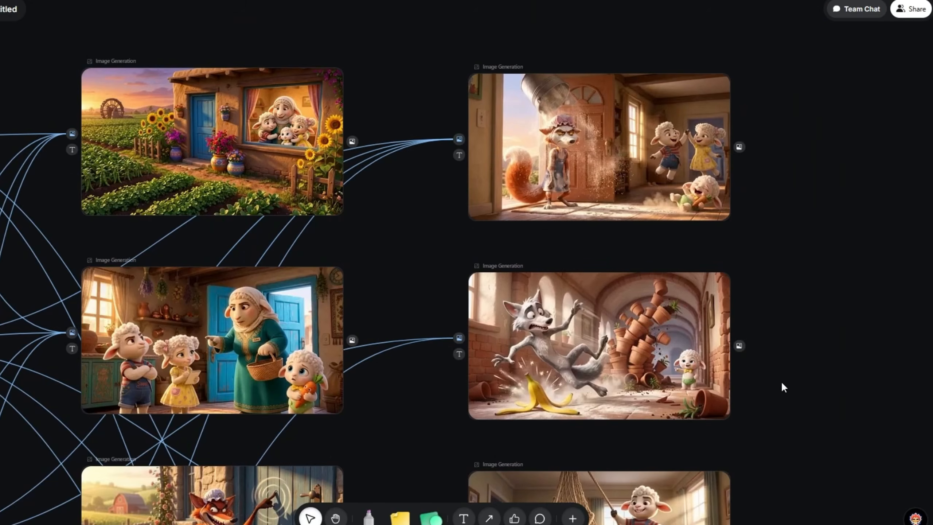
key(h)
scroll(793, 354, down, 10)
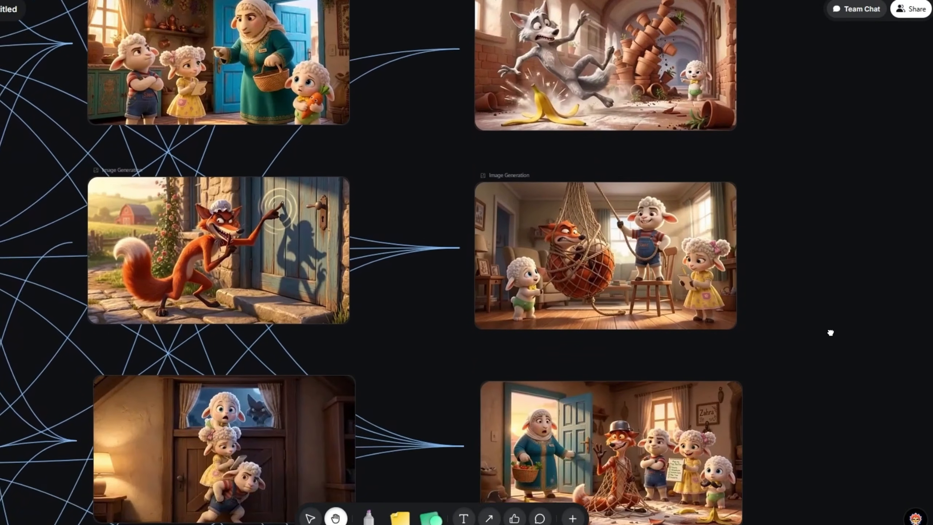
scroll(831, 333, down, 11)
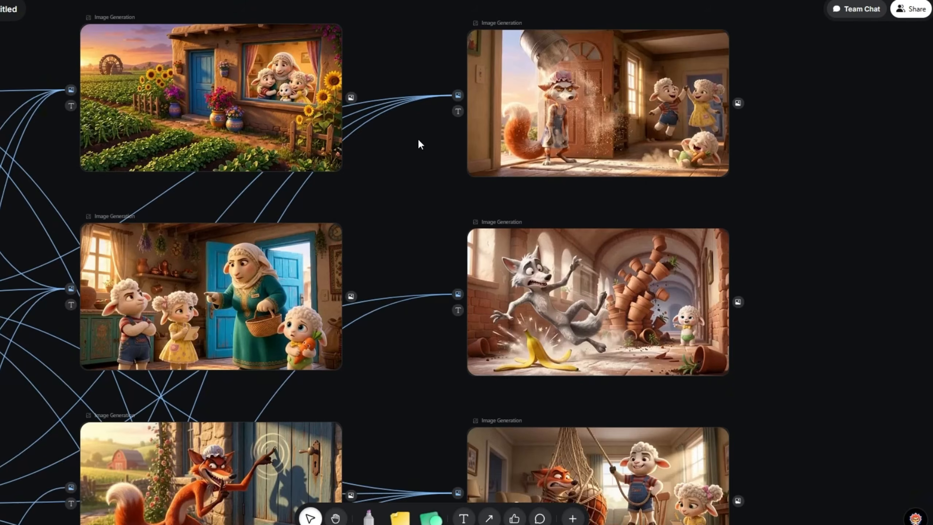
scroll(419, 141, up, 2)
key(h)
scroll(840, 352, down, 3)
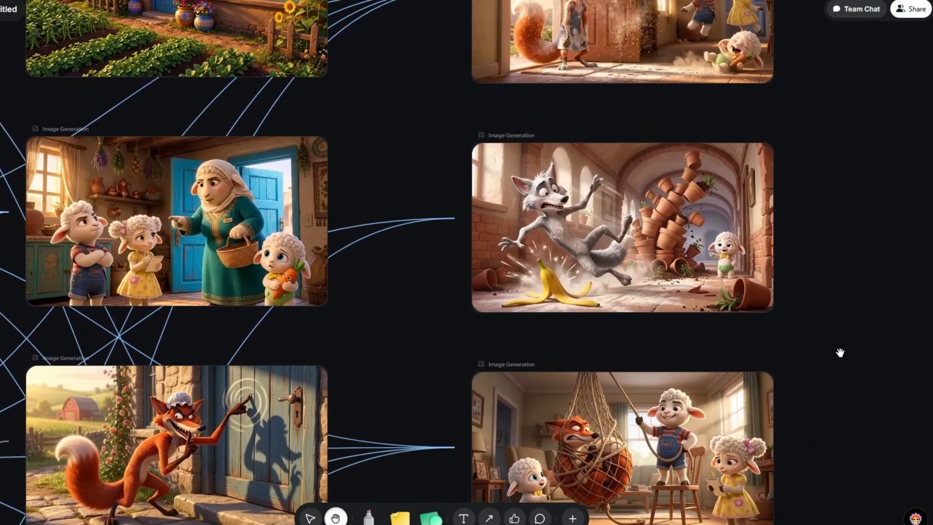
scroll(840, 352, down, 8)
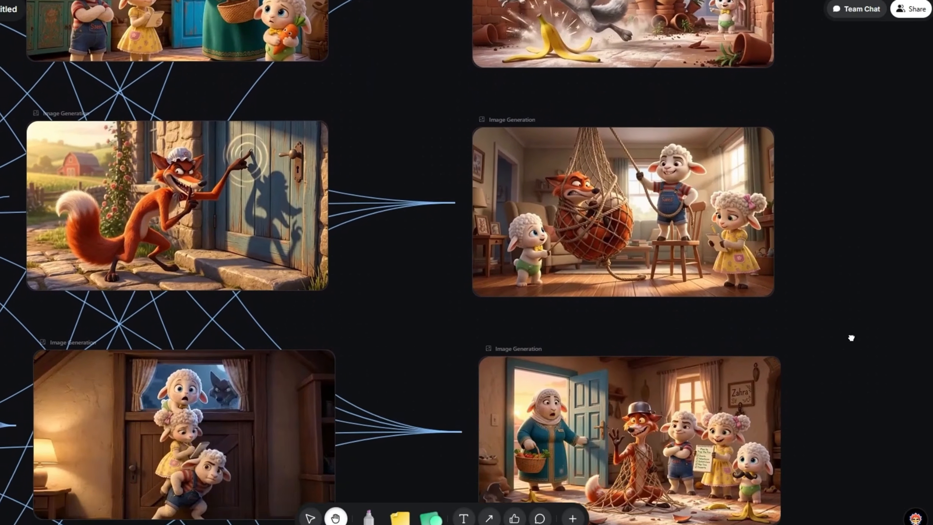
scroll(851, 338, down, 9)
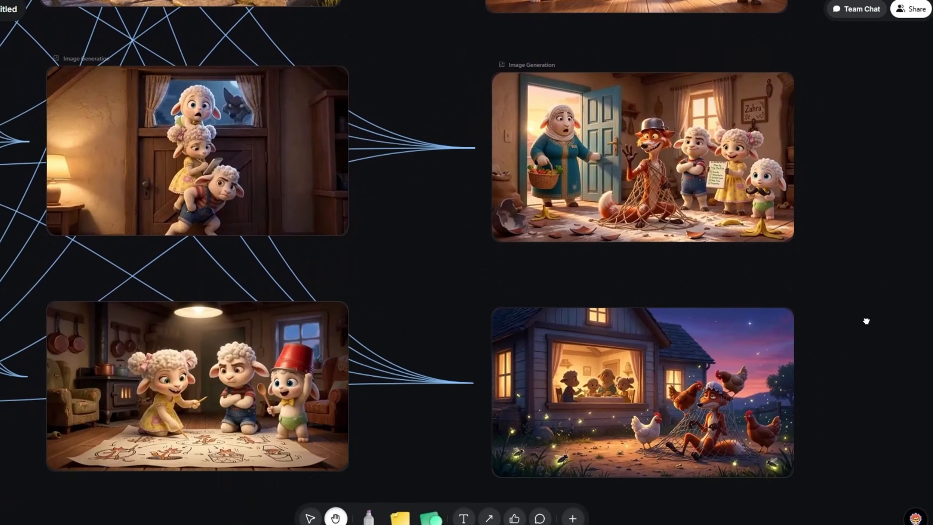
scroll(843, 316, down, 3)
Compare the character images with their connected scenes and review the prompts on the doorway and banana peel scene nodes.
scroll(254, 229, up, 5)
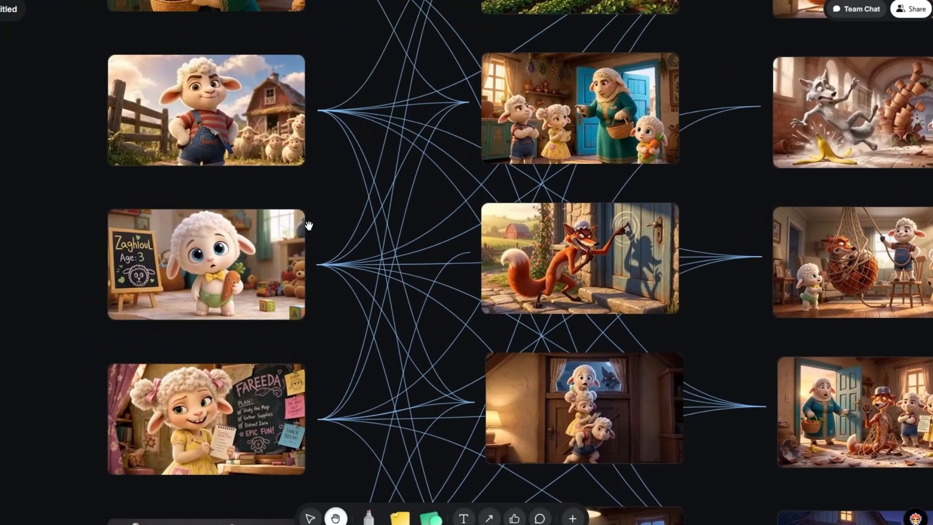
drag(309, 226, 333, 331)
scroll(722, 255, down, 4)
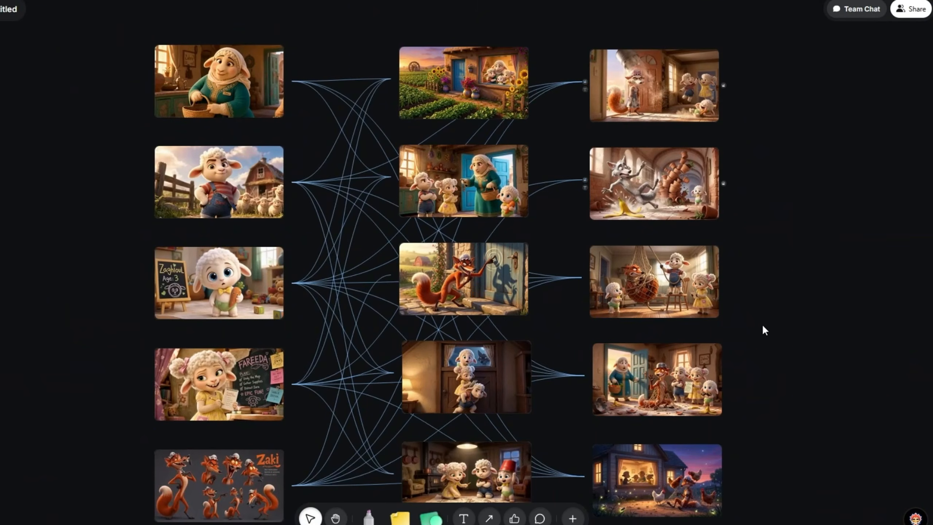
drag(762, 323, 746, 296)
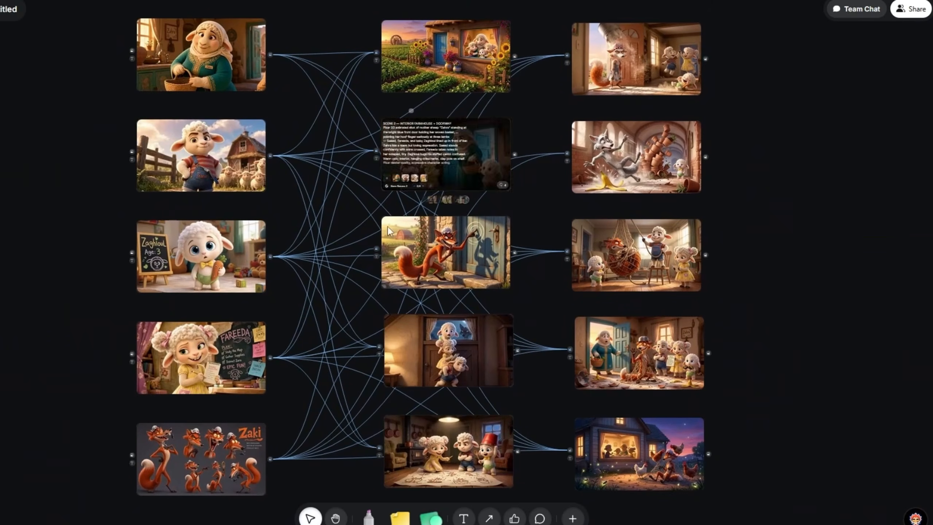
drag(739, 288, 637, 305)
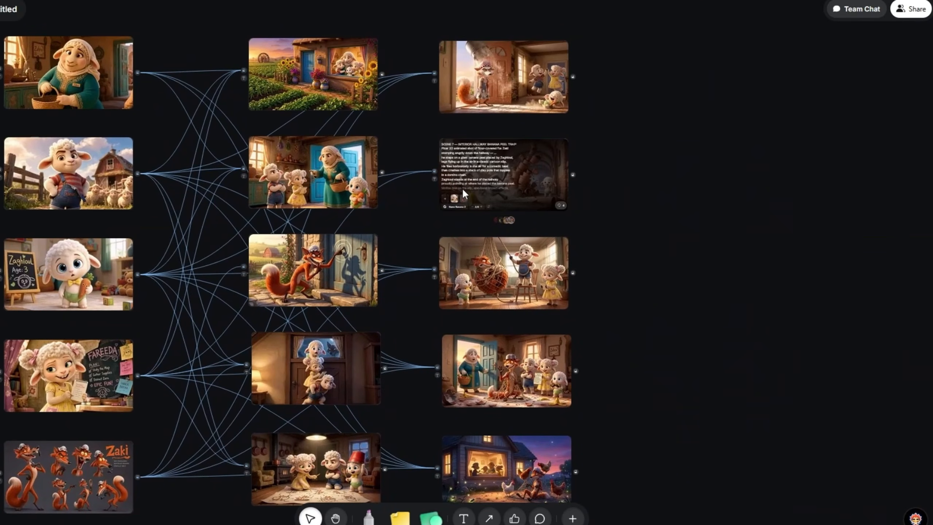
scroll(463, 188, up, 3)
drag(739, 325, 756, 245)
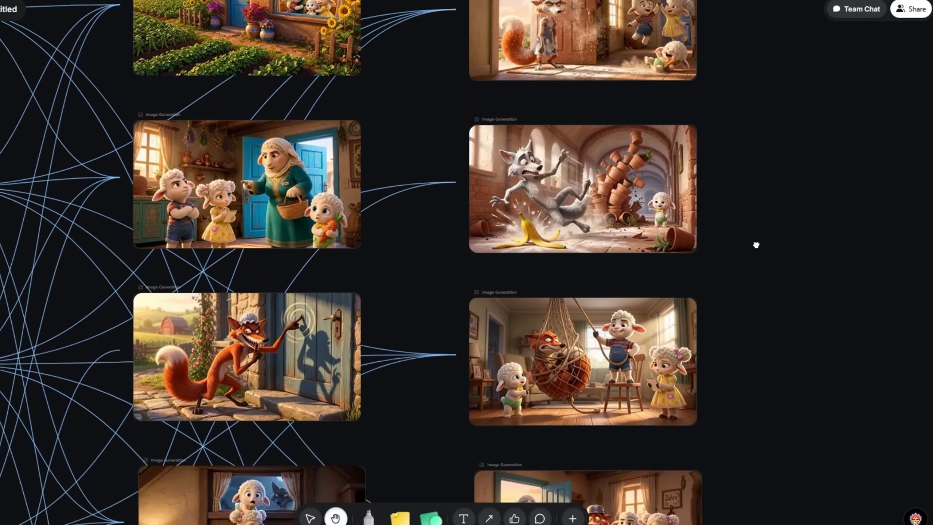
scroll(756, 245, down, 10)
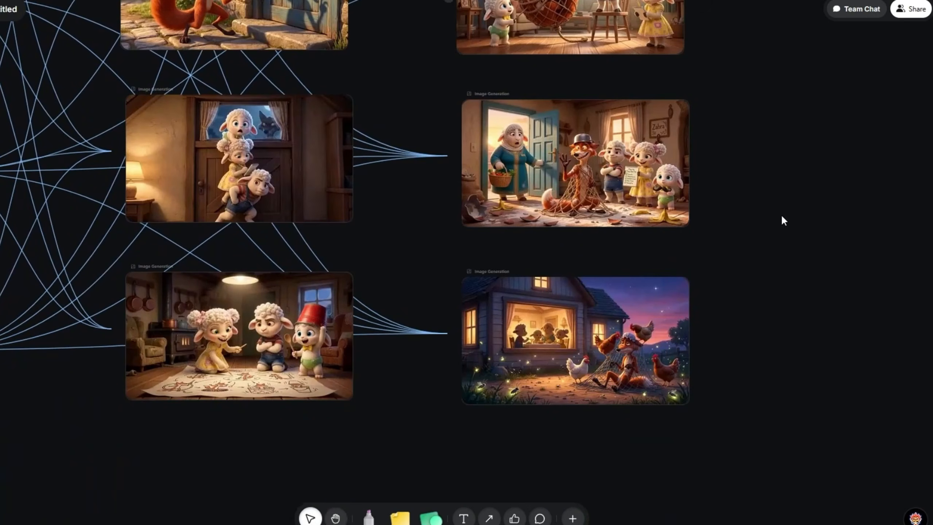
Add a Video Generator node in the empty canvas area beside the last column of scene images.
drag(782, 215, 662, 329)
drag(663, 205, 558, 300)
drag(641, 286, 611, 264)
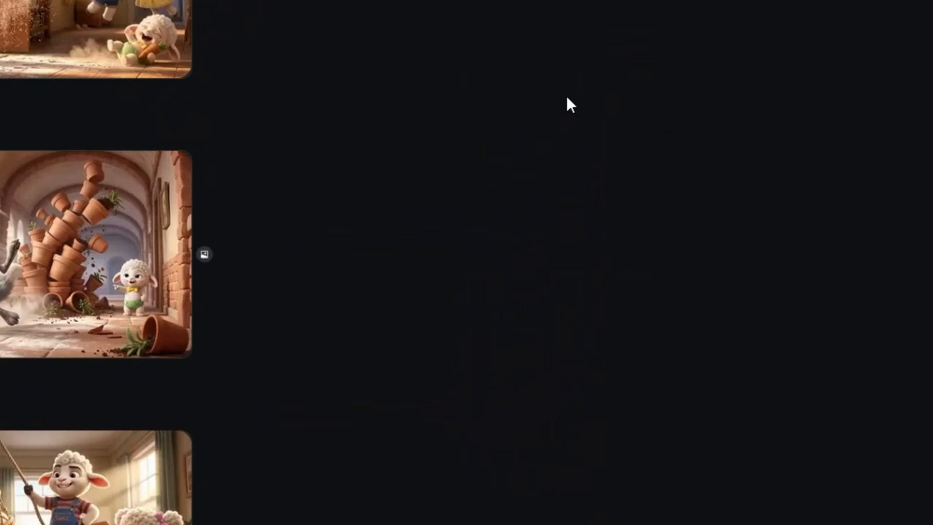
double_click(713, 210)
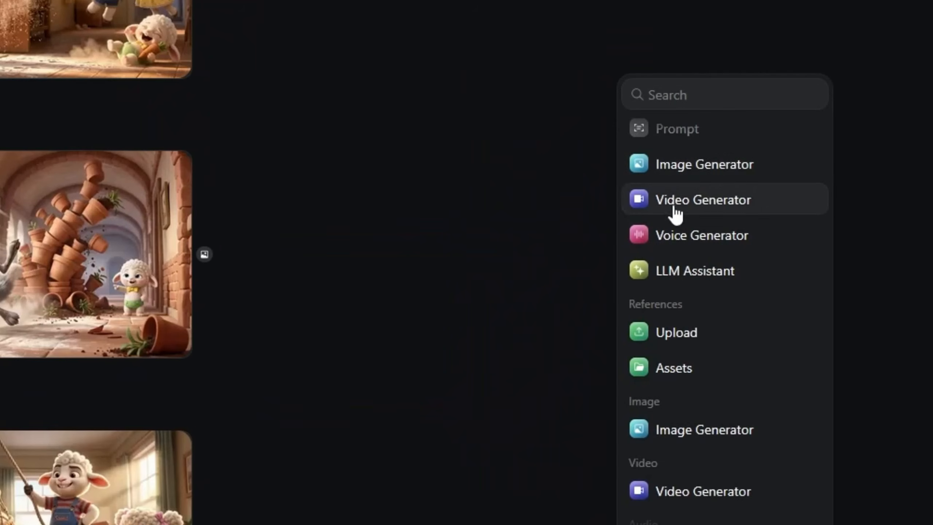
click(692, 211)
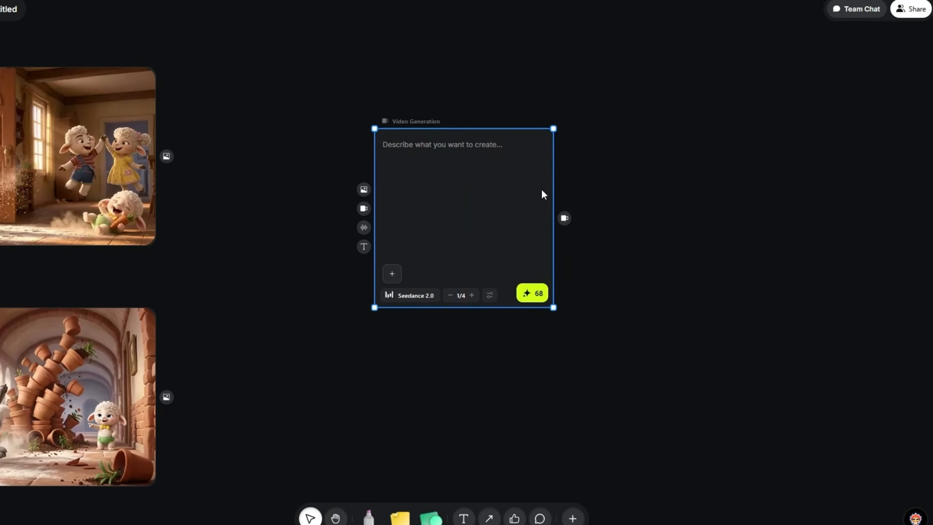
Browse the available video models, including the Google Veo versions, and set the video node's model to Seedance 2.0 Fast.
click(411, 296)
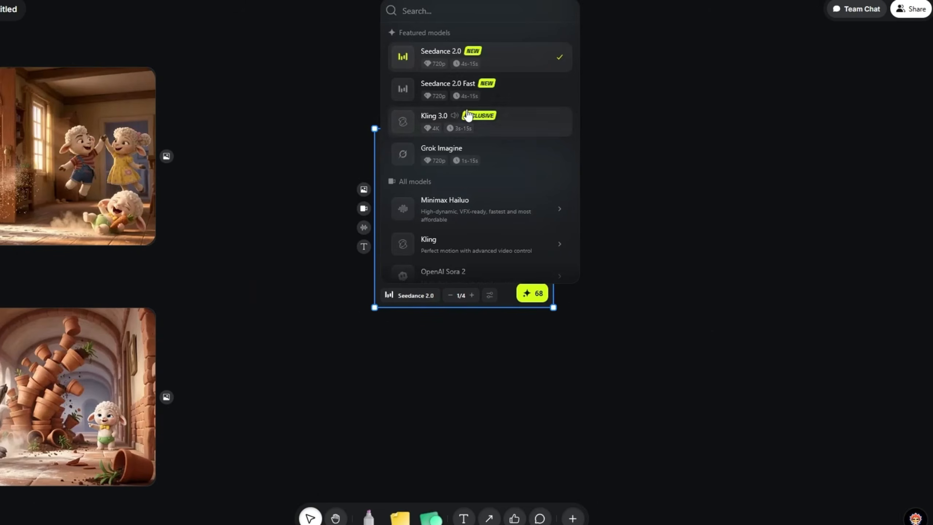
scroll(469, 138, down, 4)
mouse_move(477, 190)
scroll(477, 190, up, 4)
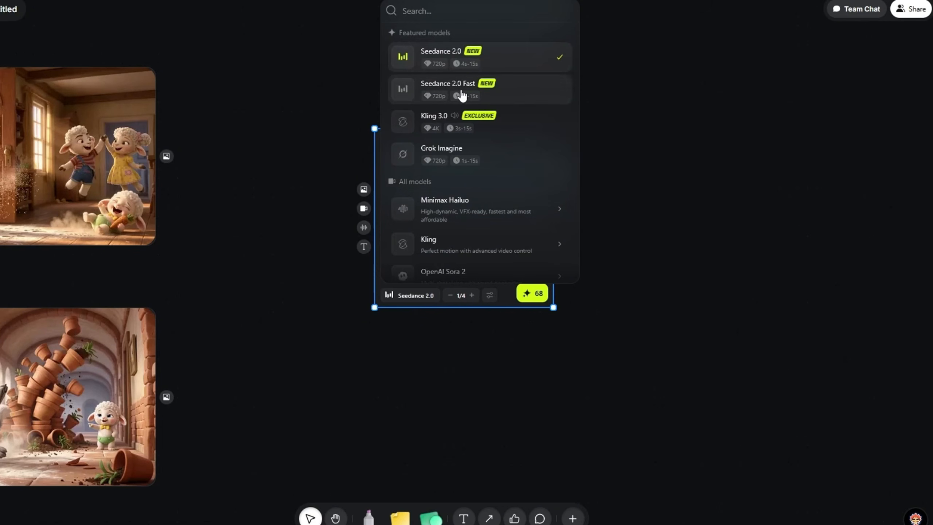
scroll(433, 125, down, 4)
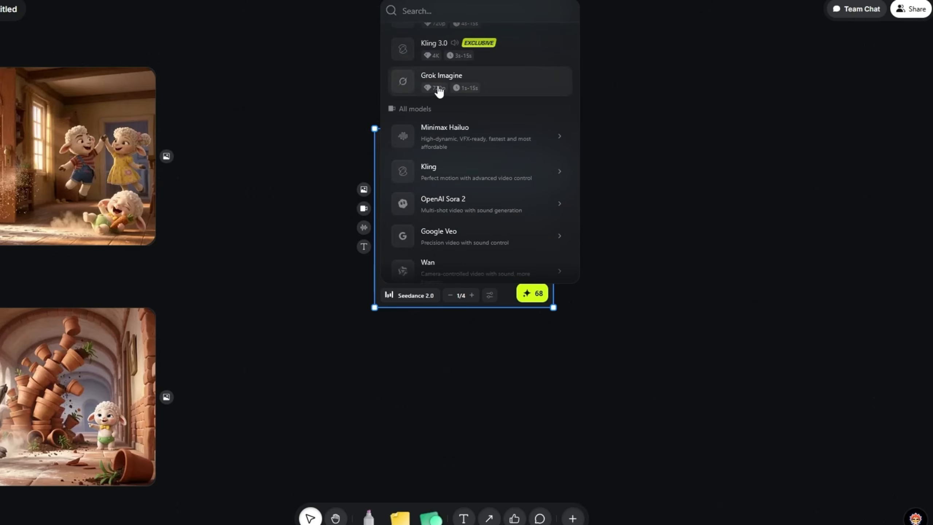
mouse_move(472, 138)
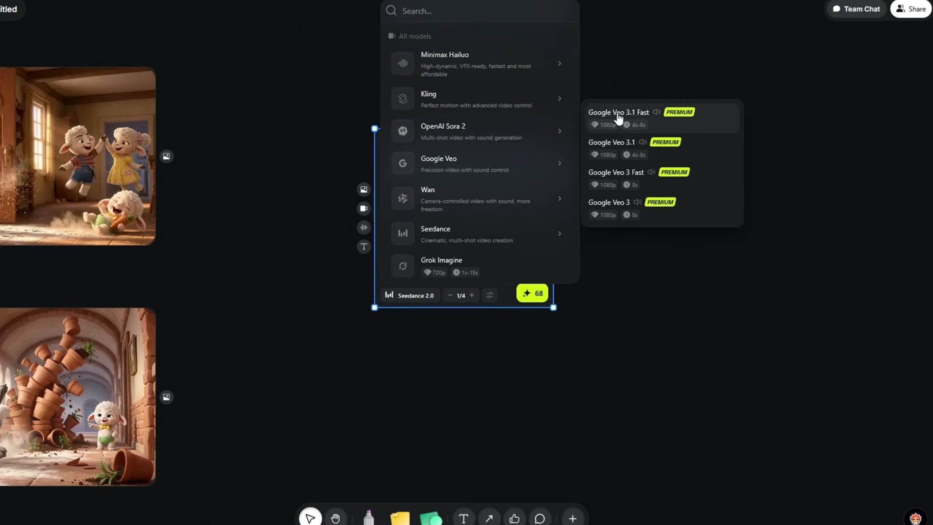
mouse_move(479, 211)
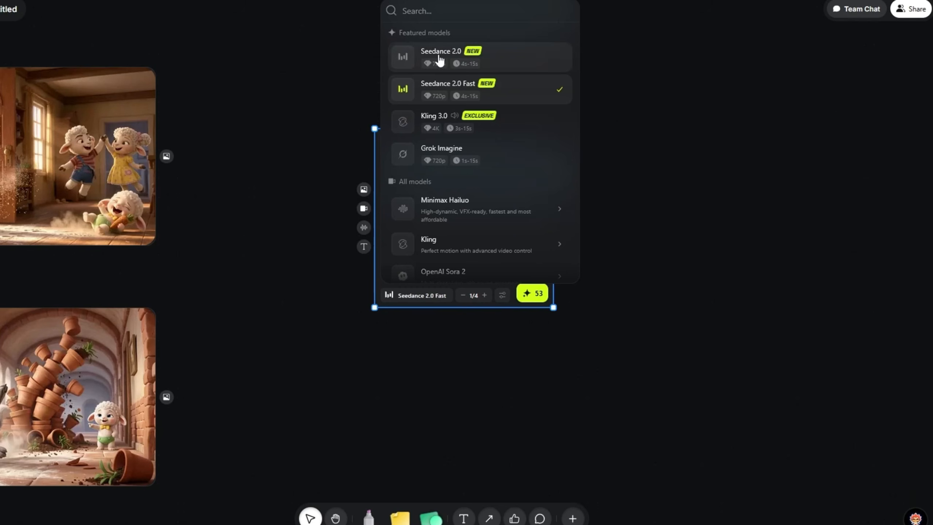
click(467, 61)
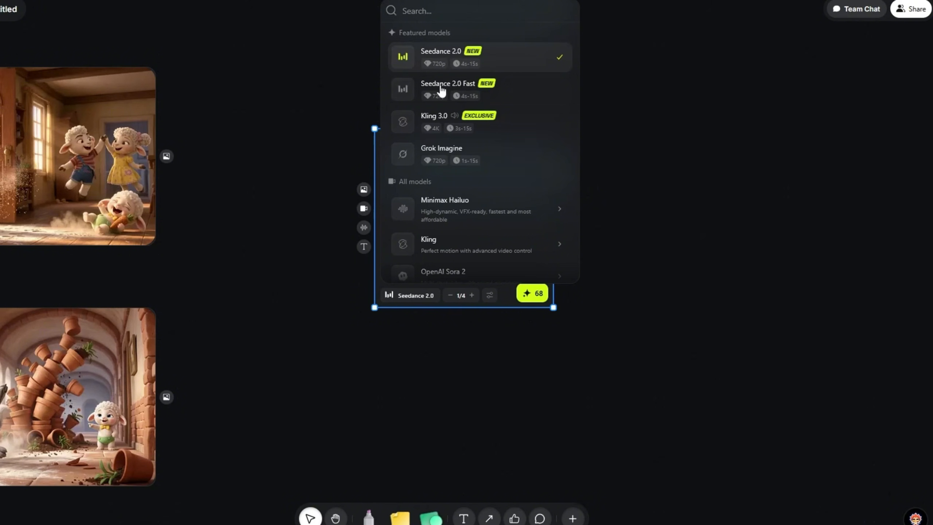
click(453, 94)
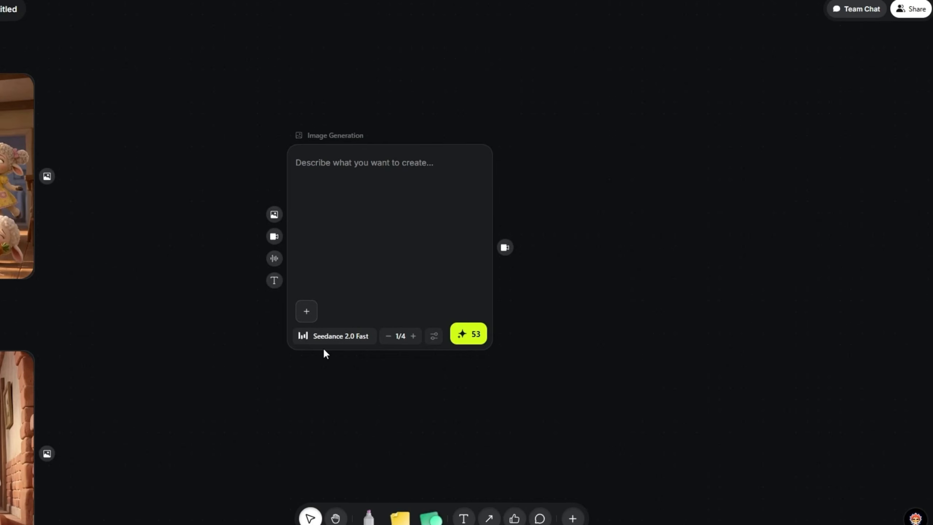
Move the empty video node to the space above the farmhouse exterior scene image.
drag(147, 174, 150, 175)
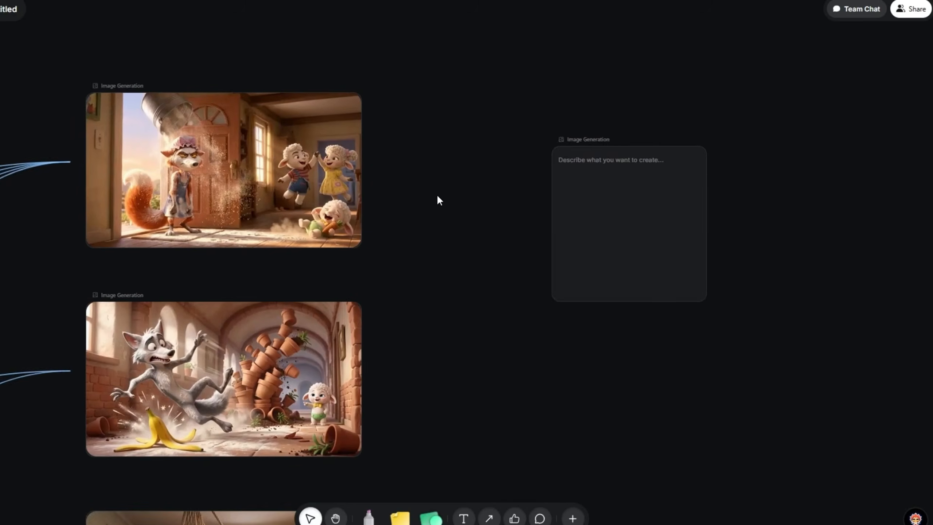
drag(438, 214, 598, 208)
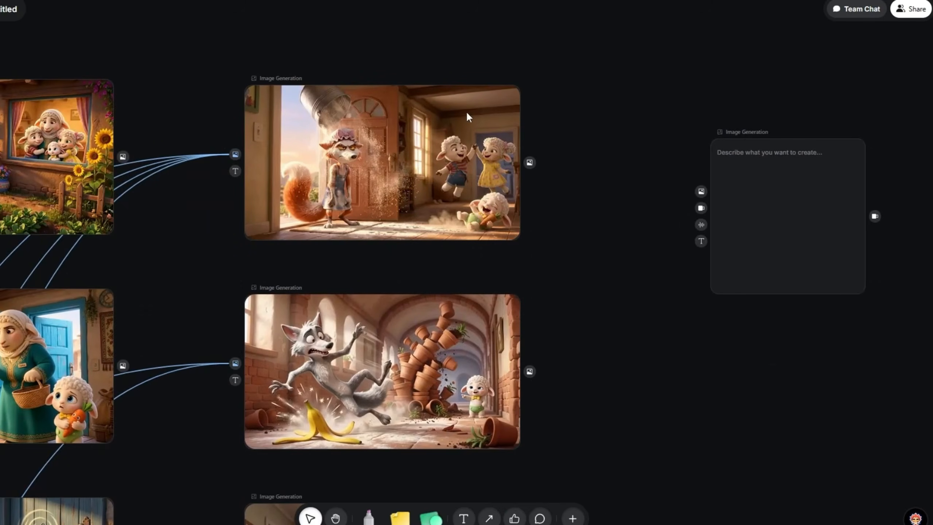
drag(233, 58, 402, 133)
drag(903, 210, 83, 105)
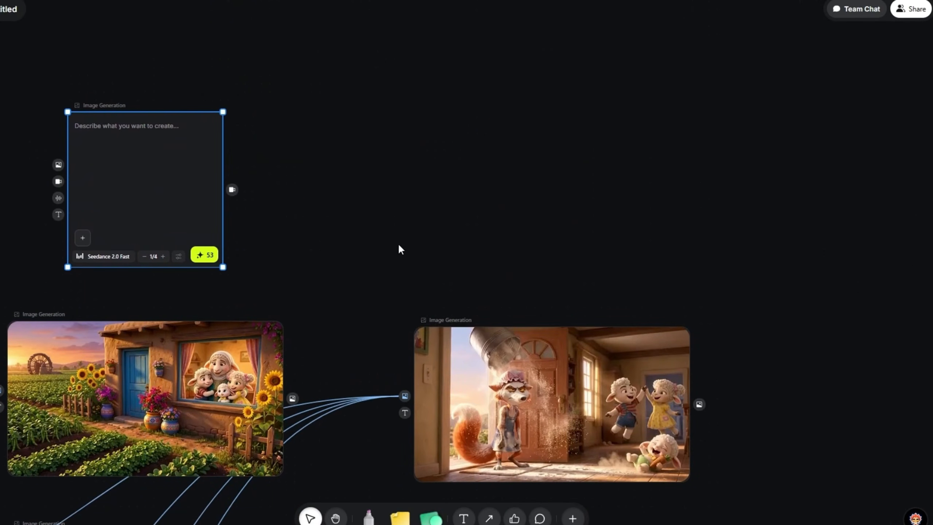
Move the empty video node to the right and place the farmhouse scene image beside it, above the other scene images.
drag(383, 245, 533, 196)
scroll(334, 253, down, 4)
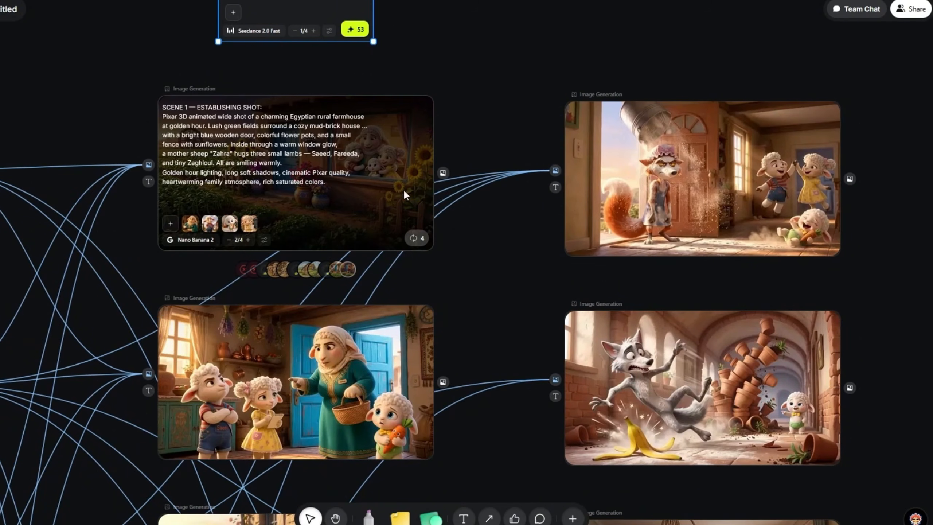
scroll(430, 193, up, 5)
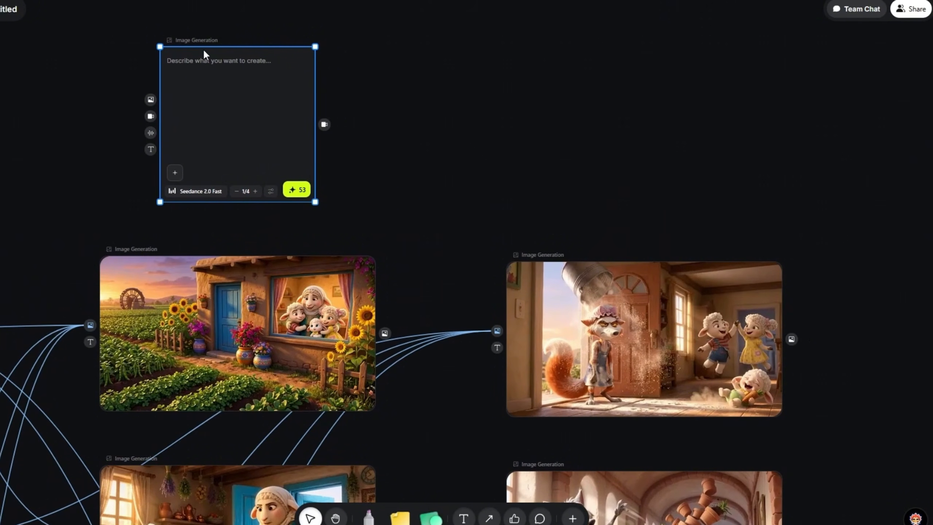
drag(202, 53, 440, 69)
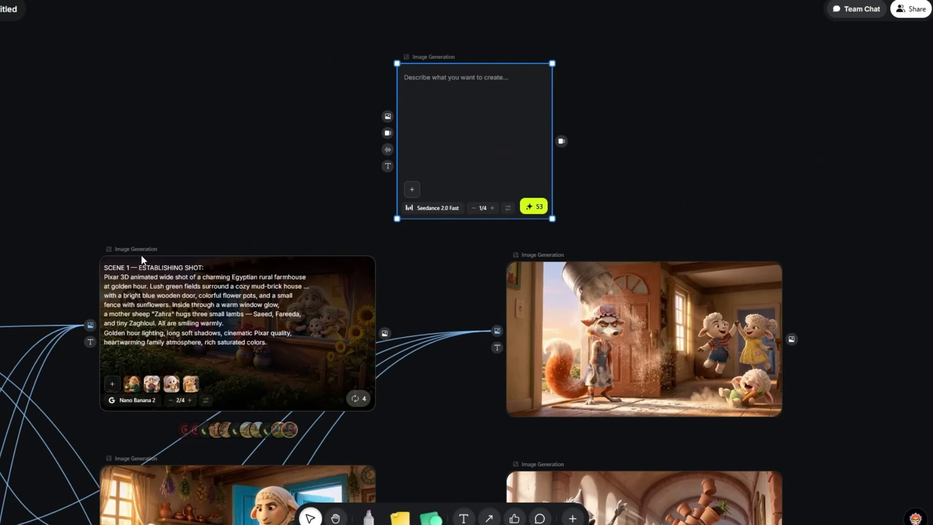
drag(141, 247, 99, 56)
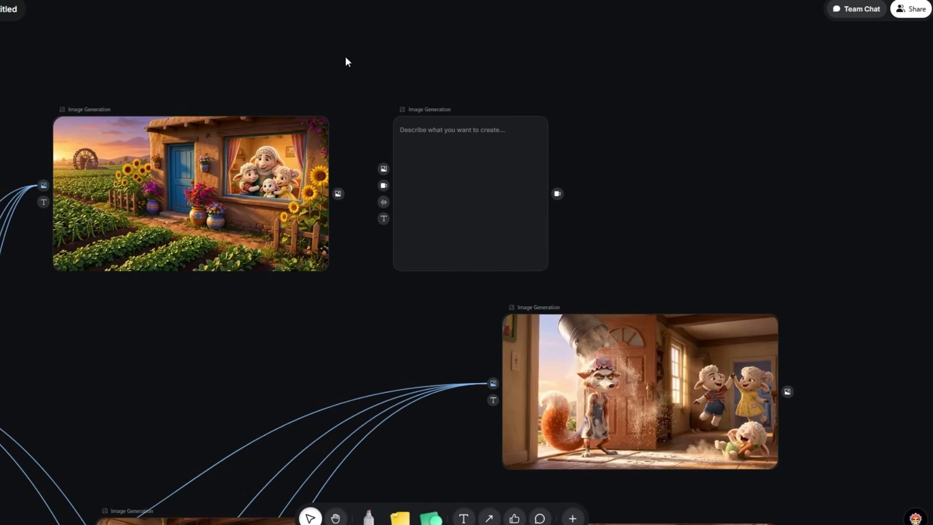
Connect the farmhouse scene image's output to the image input of the empty video node.
scroll(331, 56, up, 2)
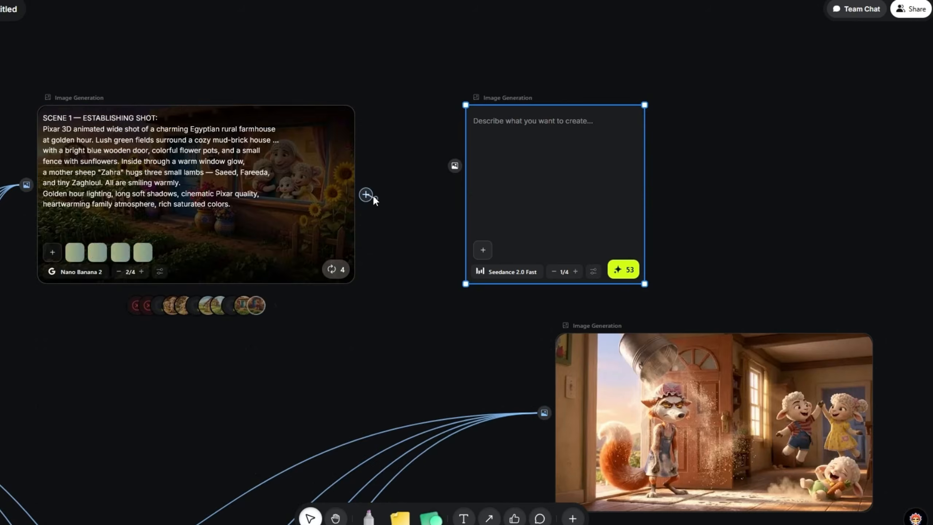
drag(366, 194, 379, 225)
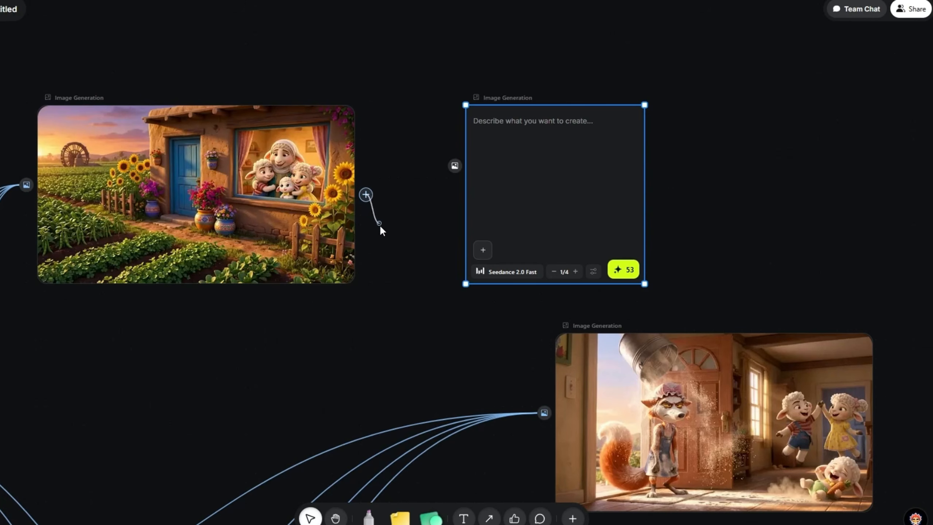
drag(452, 168, 455, 166)
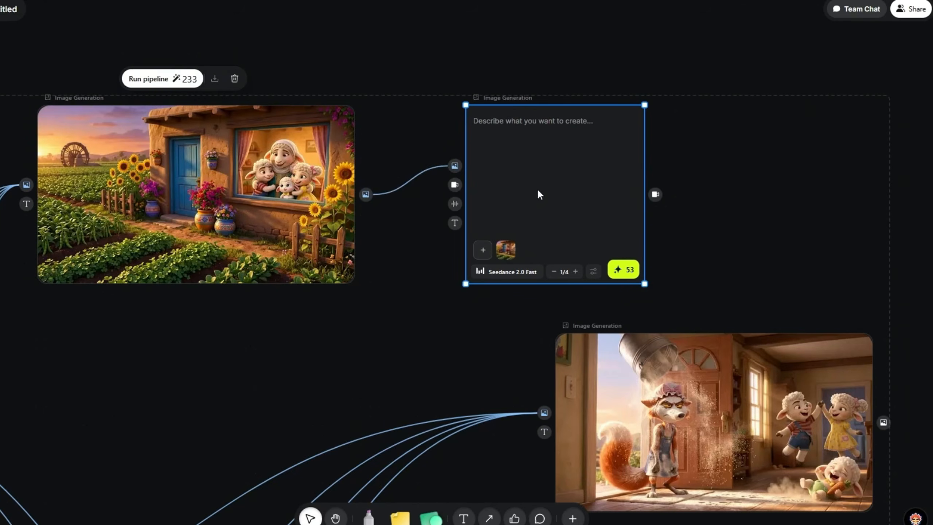
Copy the Scene 1 video prompt, starting "Camera slowly dollies in from outside the farmhouse", from the Claude chat into the video node.
mouse_move(249, 160)
scroll(528, 162, up, 1)
click(528, 162)
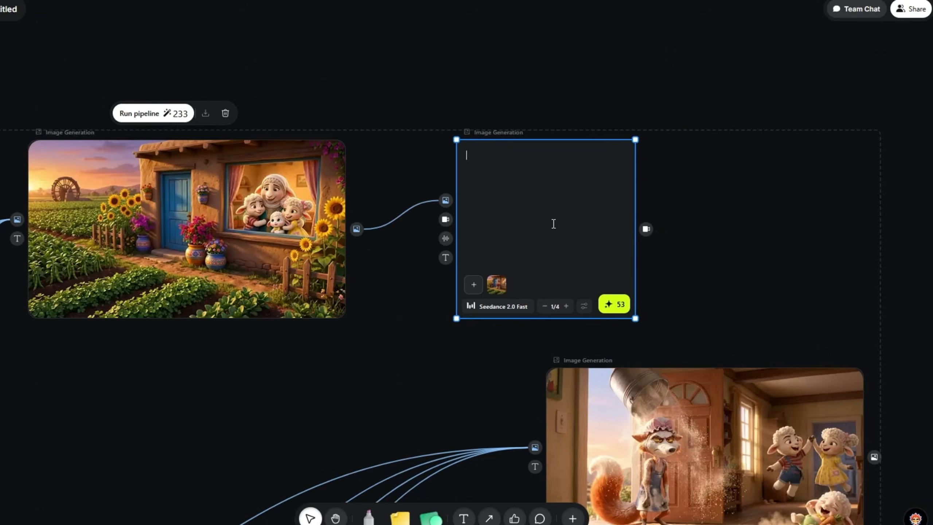
key(alt+Tab)
scroll(478, 225, up, 8)
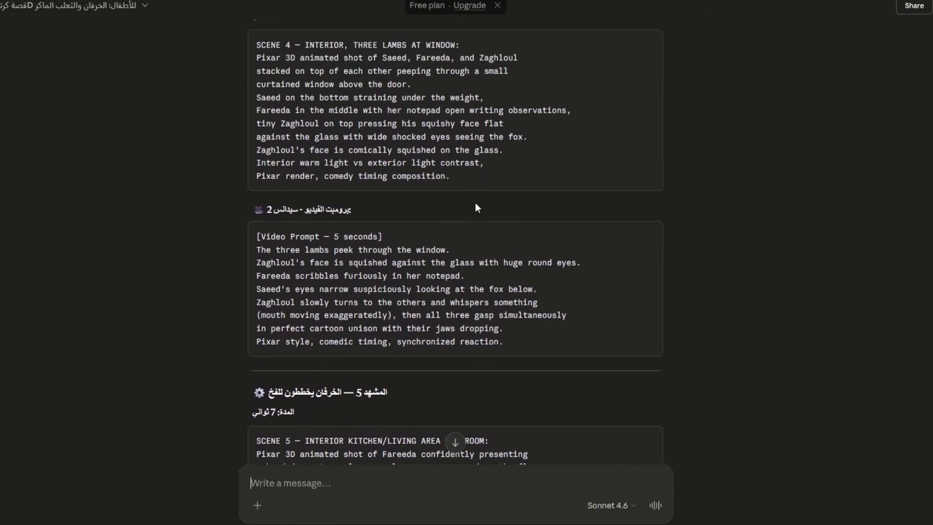
scroll(514, 208, up, 20)
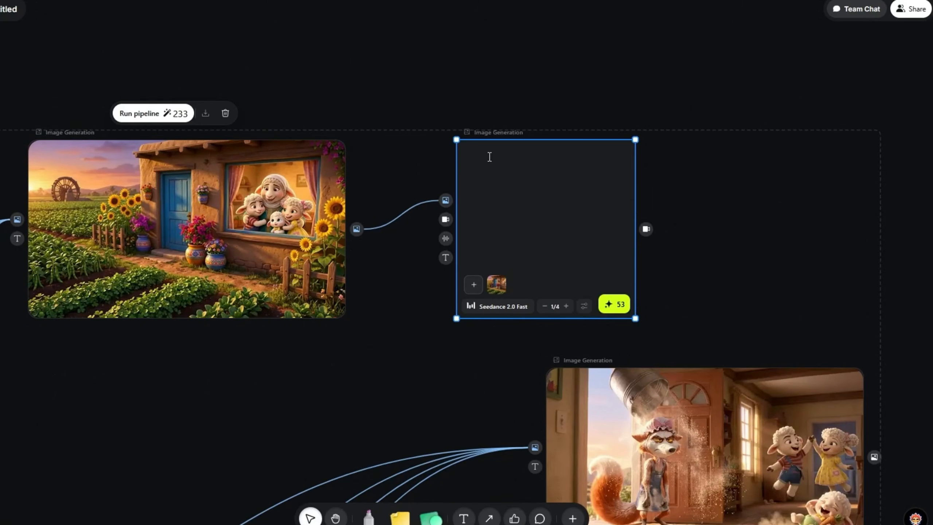
text(Camera slowly dollies in from outside the farmhouse toward the warm glowing window. Inside, mother sheep Zahra hugs three lambs. Sunflowers sway gently in breeze. Warm golden light flickers softly. Chickens walk in foreground. Cozy and heartwarming mood. Pixar animation style, smooth cinematic camera move, no cuts, gentle ambient motion.)
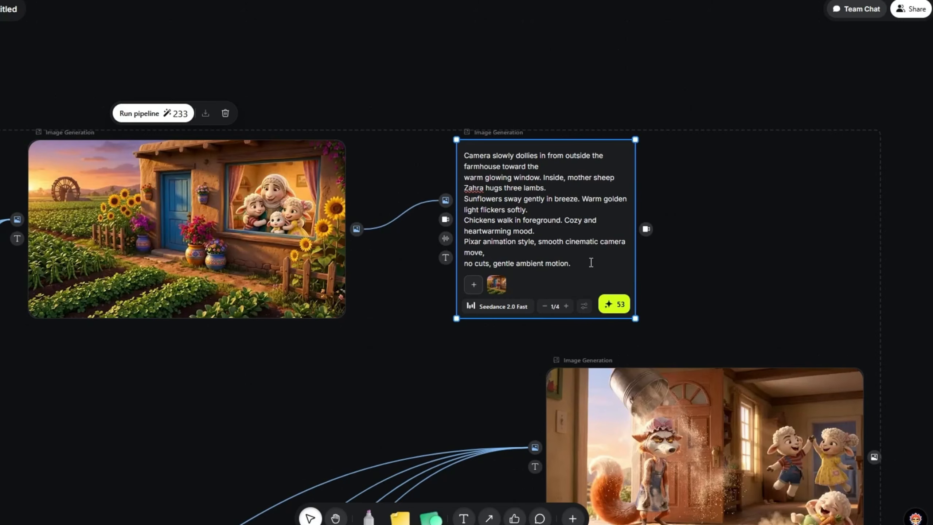
click(552, 59)
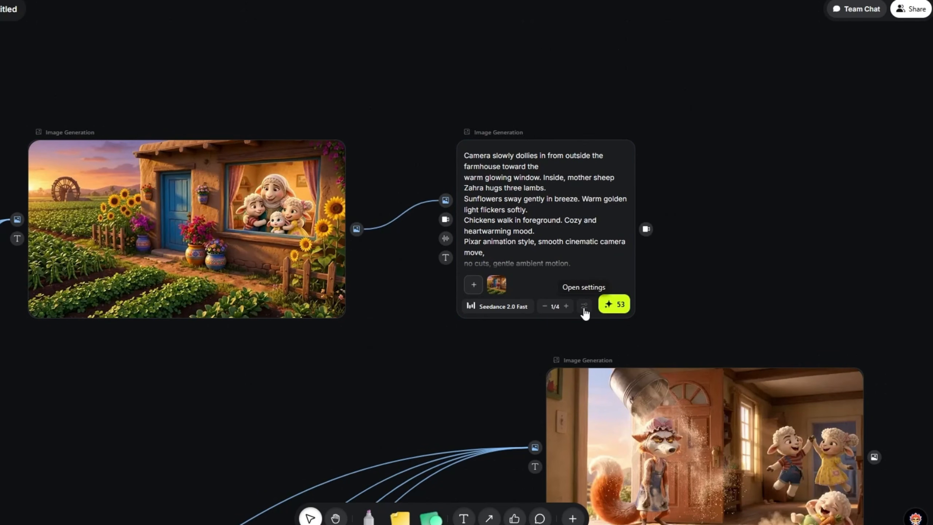
In the farmhouse video node's settings, set the duration to 5 s and the resolution to 1080p.
click(585, 306)
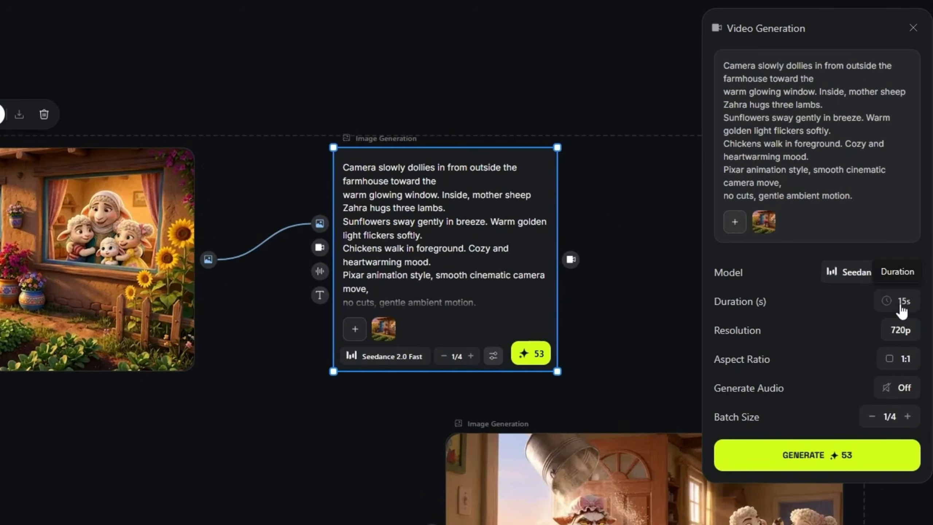
click(903, 311)
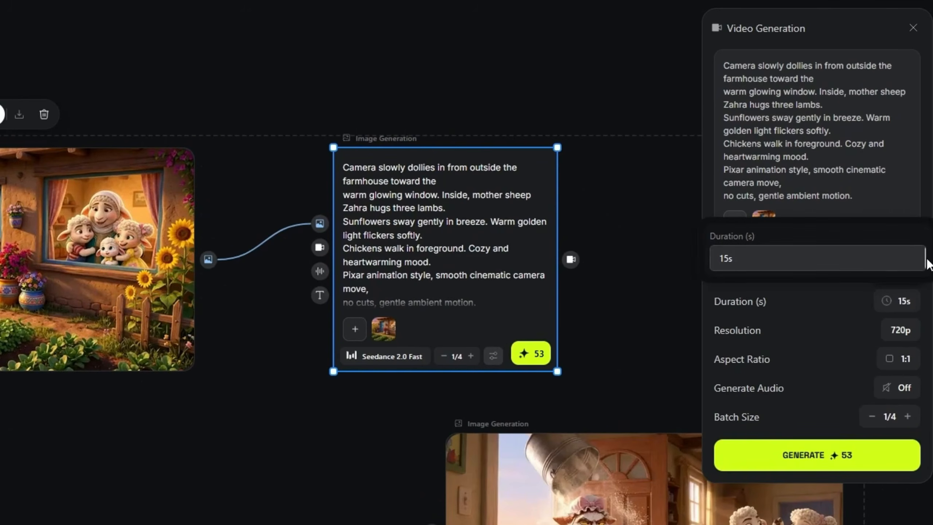
mouse_move(927, 260)
mouse_down()
mouse_move(734, 267)
mouse_move(925, 259)
mouse_up()
drag(925, 263, 750, 263)
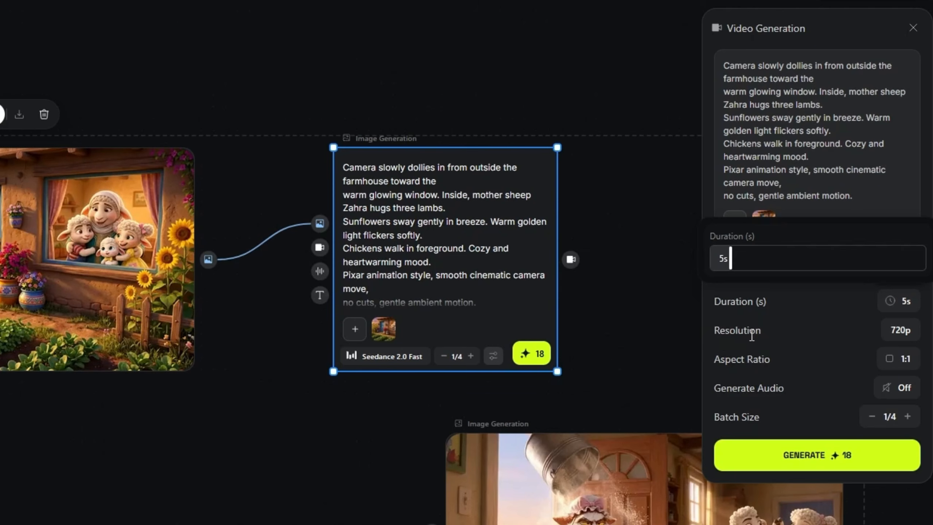
click(751, 333)
click(826, 298)
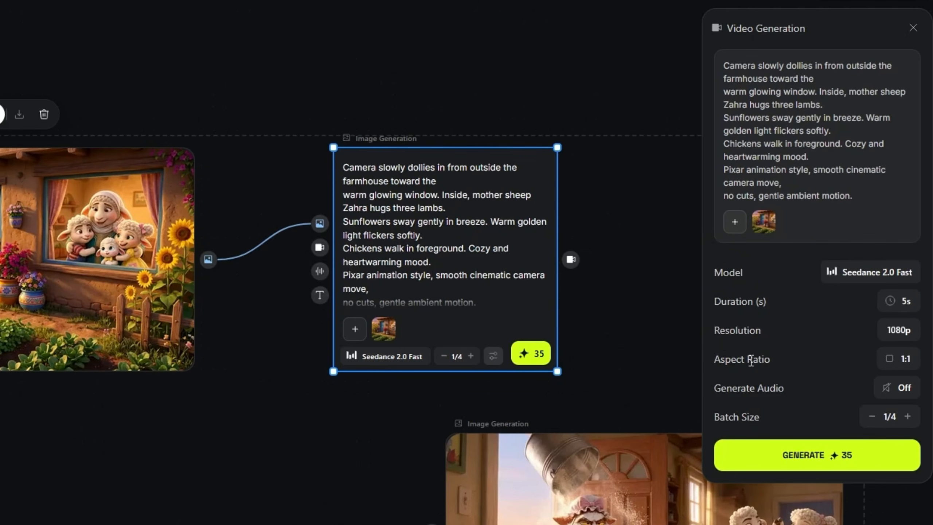
Set the video's aspect ratio to 16:9, turn audio generation on, and generate the farmhouse video.
click(896, 362)
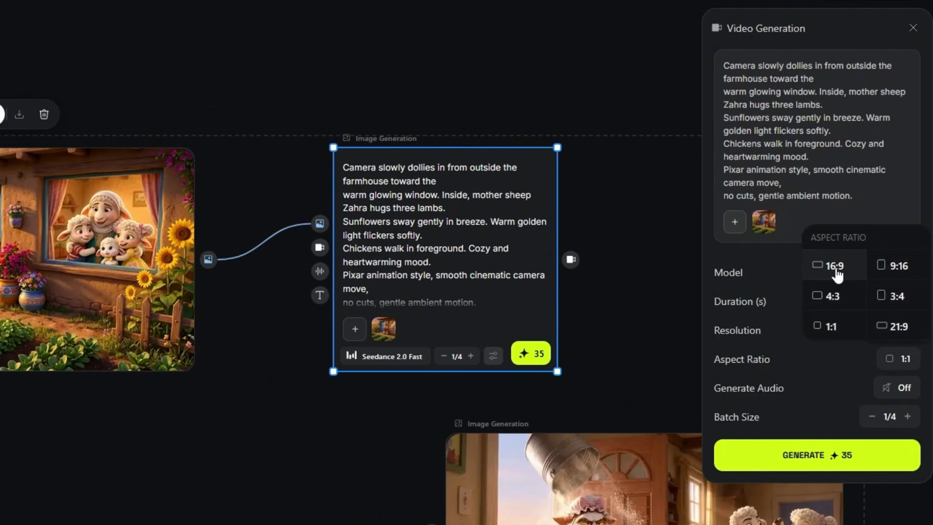
click(834, 266)
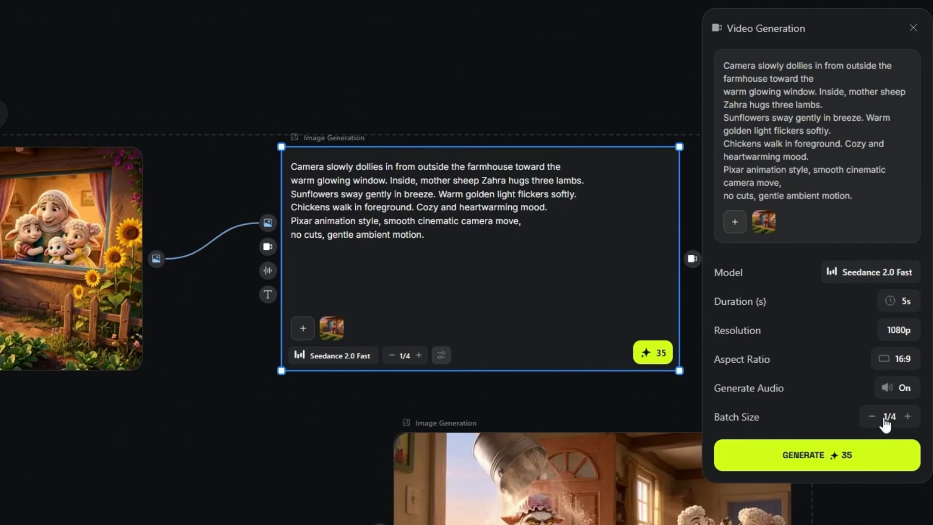
click(908, 417)
click(834, 455)
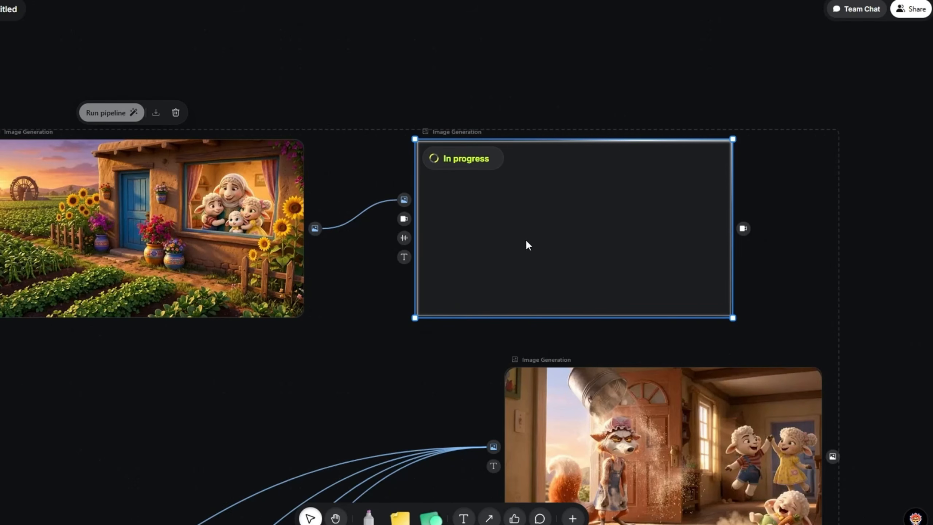
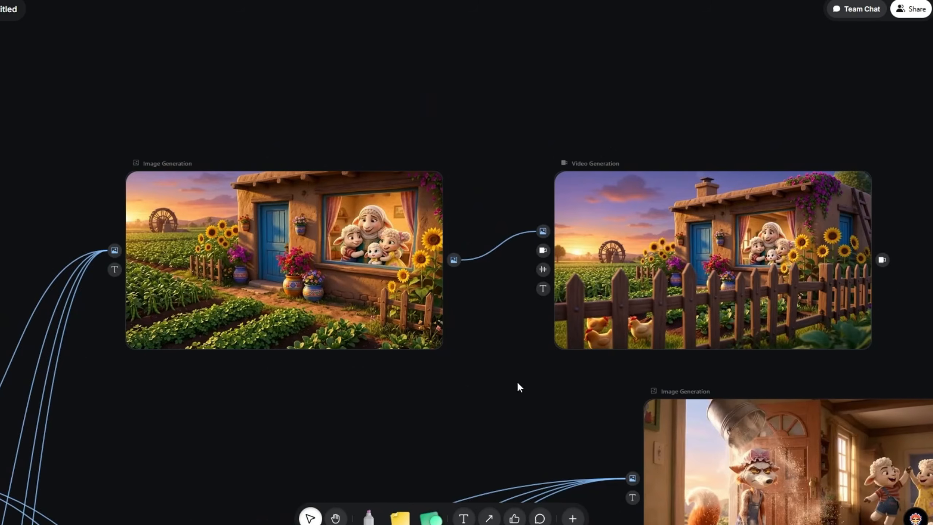
Play the generated farmhouse video on the canvas and download it.
drag(517, 383, 319, 365)
double_click(639, 278)
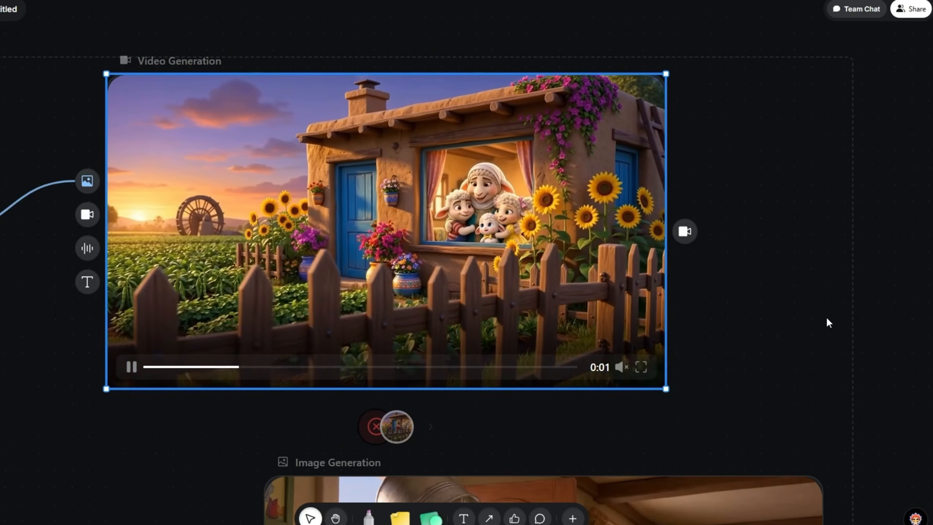
scroll(775, 269, down, 3)
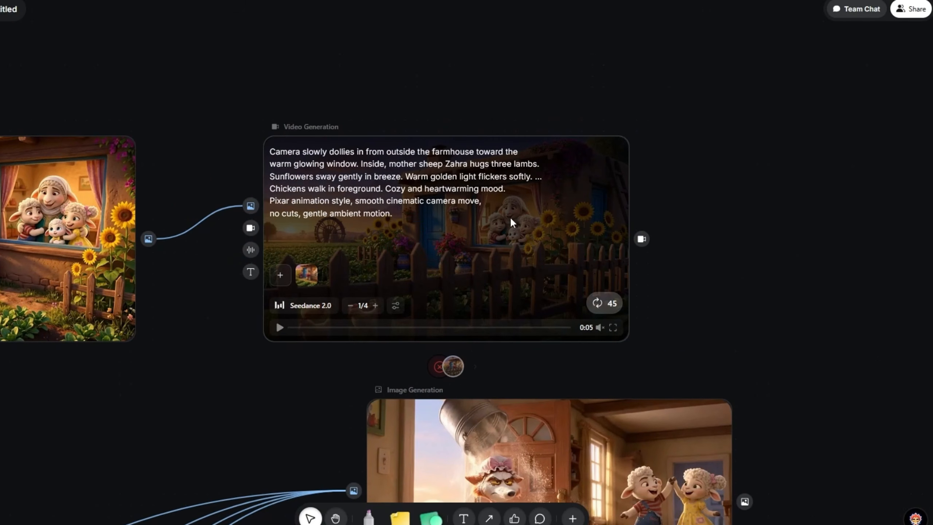
right_click(513, 222)
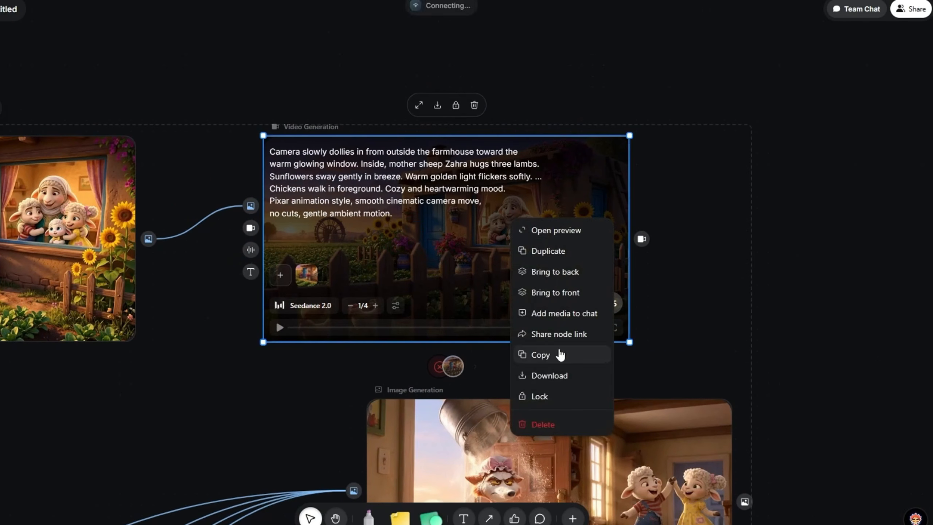
click(561, 376)
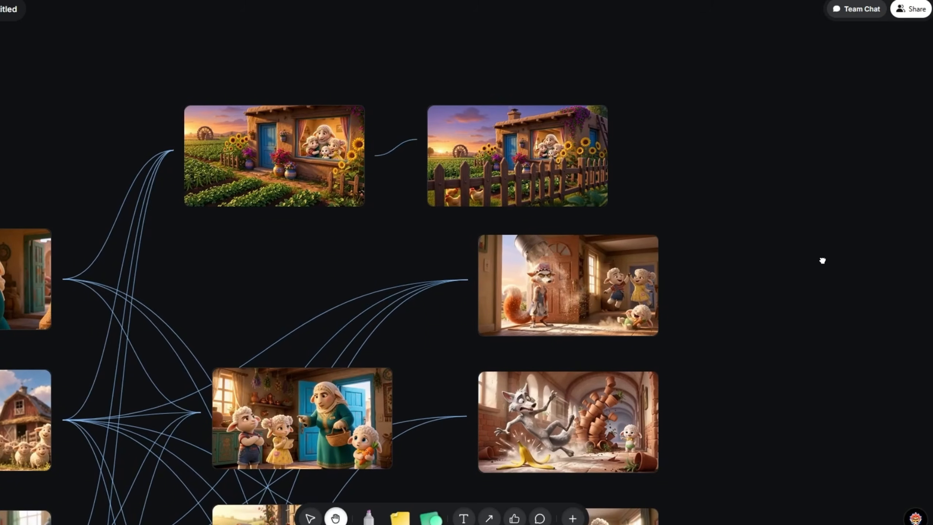
Look over the remaining scene images in both columns, from the farmhouse down to the night scene with the chickens.
scroll(433, 281, down, 5)
key(h)
scroll(441, 129, down, 6)
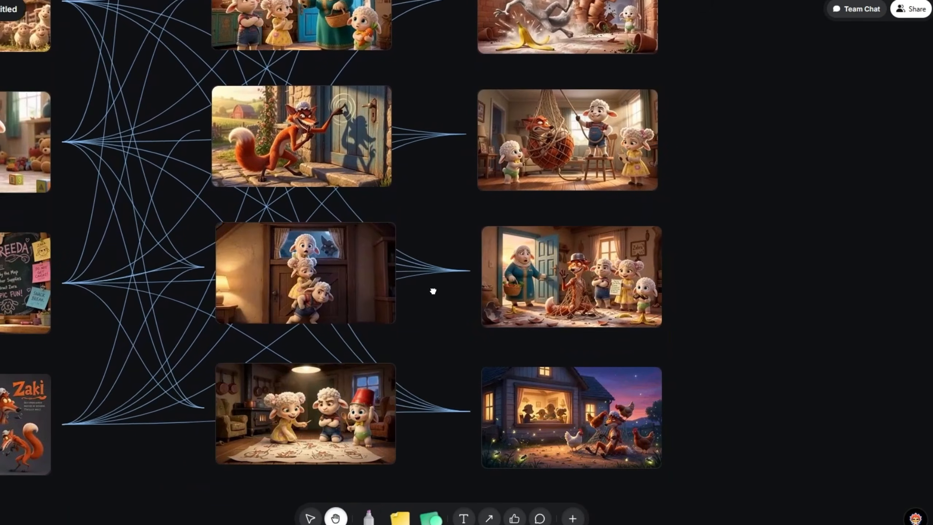
scroll(433, 290, up, 6)
scroll(433, 290, right, 3)
scroll(628, 171, up, 4)
scroll(628, 171, left, 1)
key(v)
mouse_move(502, 107)
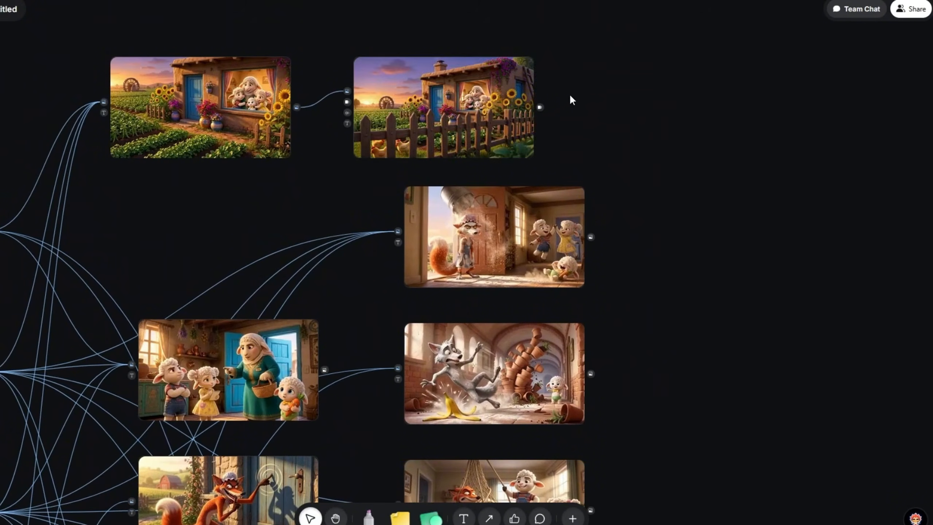
scroll(773, 181, down, 2)
scroll(774, 181, left, 1)
drag(718, 225, 772, 139)
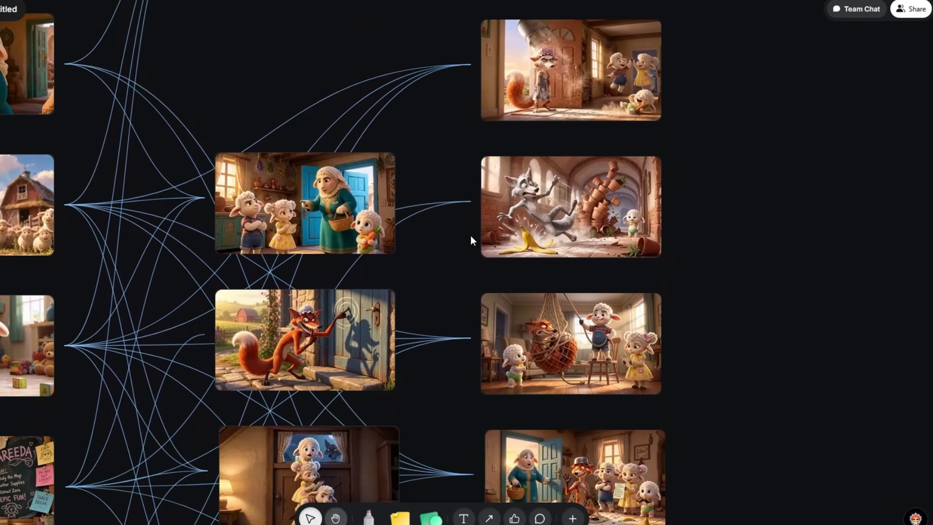
drag(426, 260, 433, 158)
scroll(404, 349, down, 4)
scroll(404, 350, right, 1)
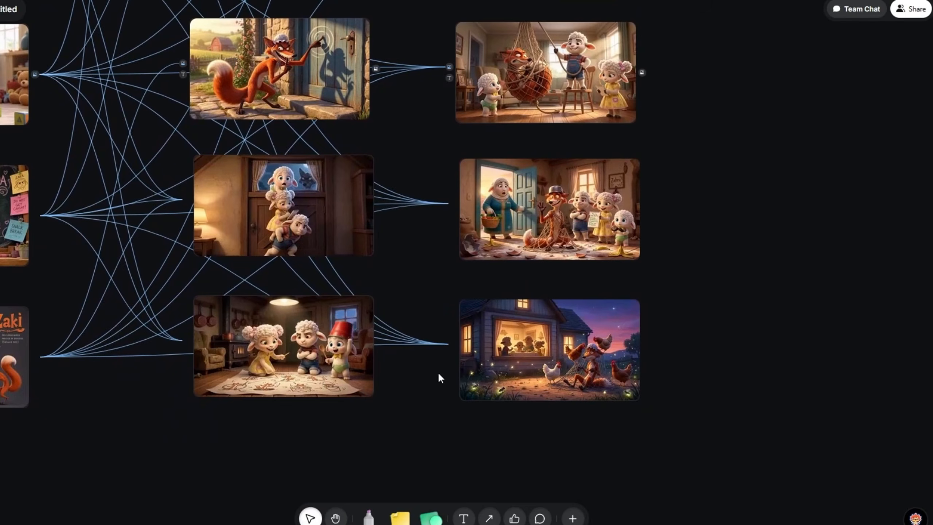
scroll(616, 386, up, 5)
scroll(617, 386, right, 2)
scroll(673, 268, up, 3)
scroll(641, 240, right, 1)
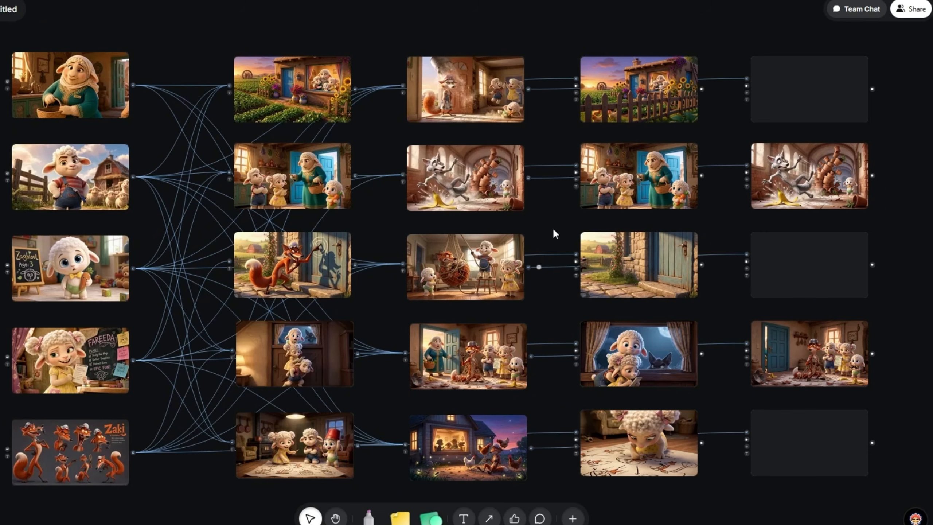
Examine the two columns of video nodes connected to the scene images, including the prompts on the fox scenes.
drag(554, 216, 361, 224)
scroll(708, 209, up, 3)
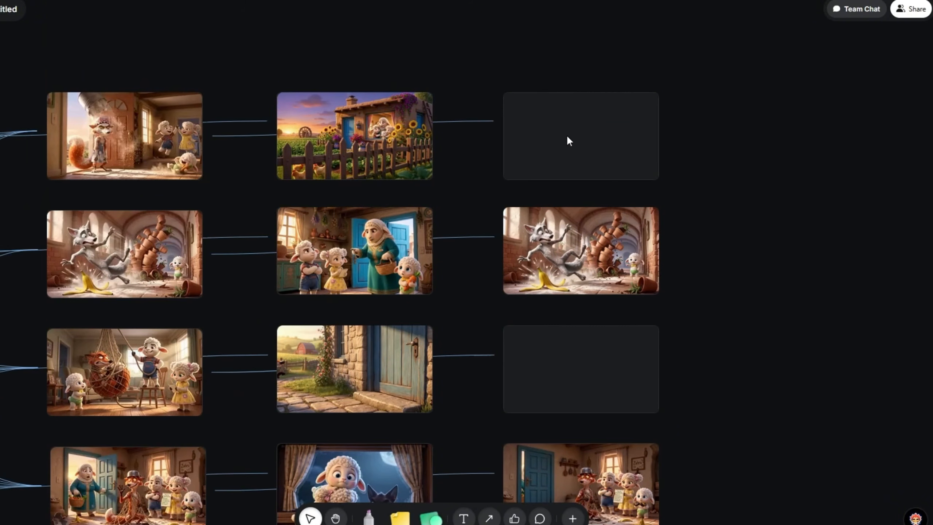
drag(703, 259, 698, 225)
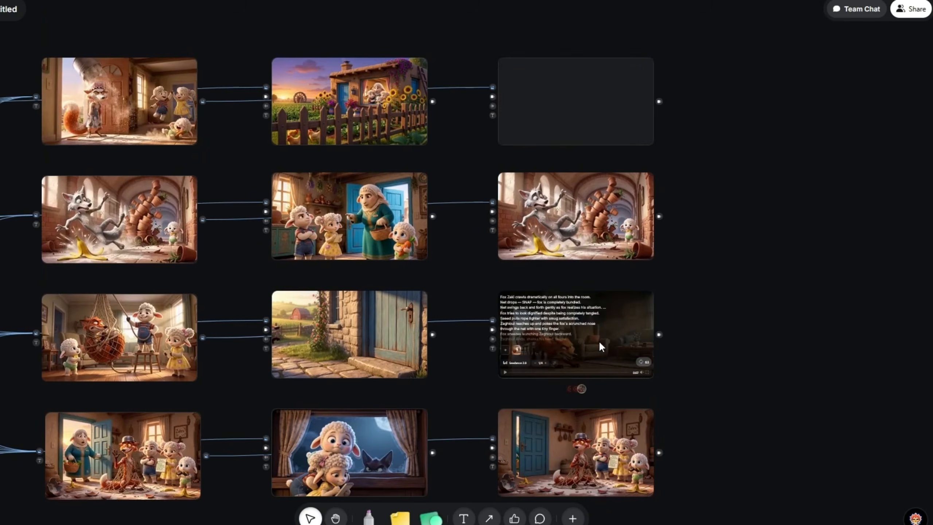
scroll(600, 343, down, 5)
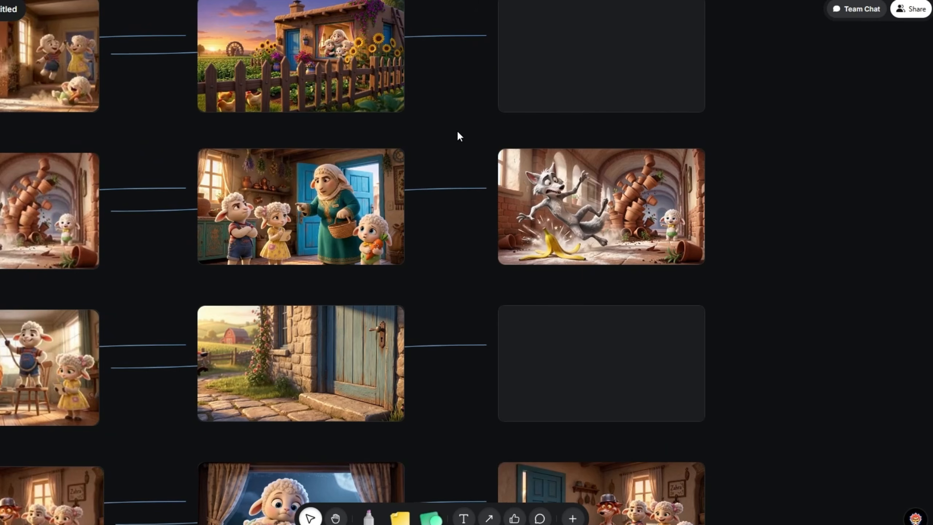
scroll(759, 191, down, 3)
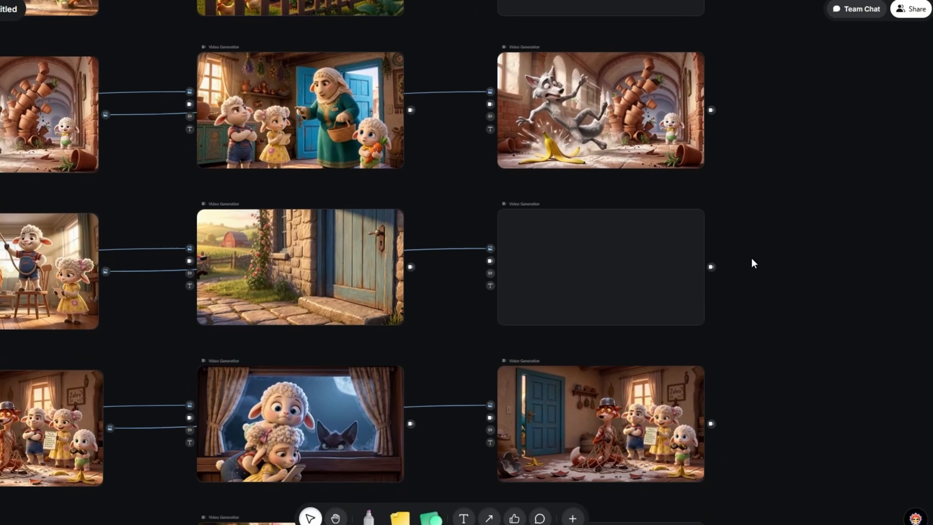
drag(752, 270, 759, 205)
drag(756, 140, 763, 234)
scroll(767, 209, up, 3)
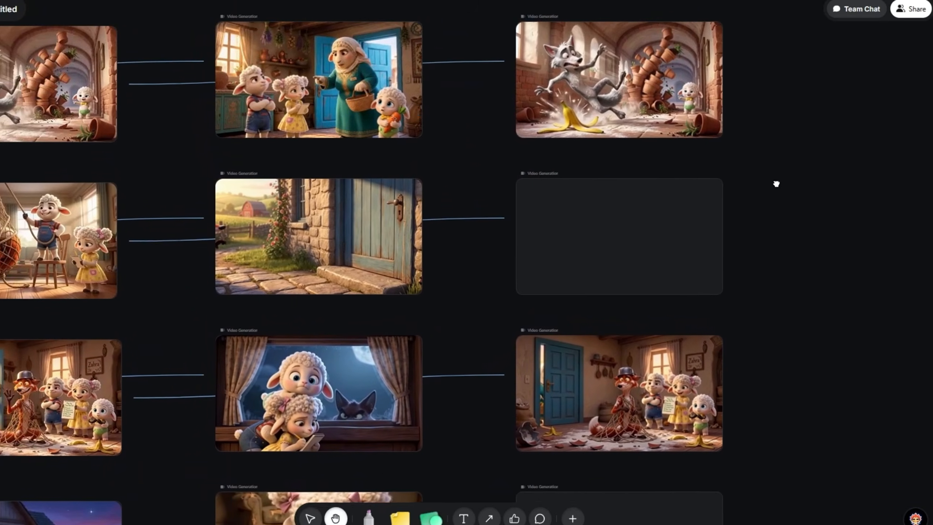
key(v)
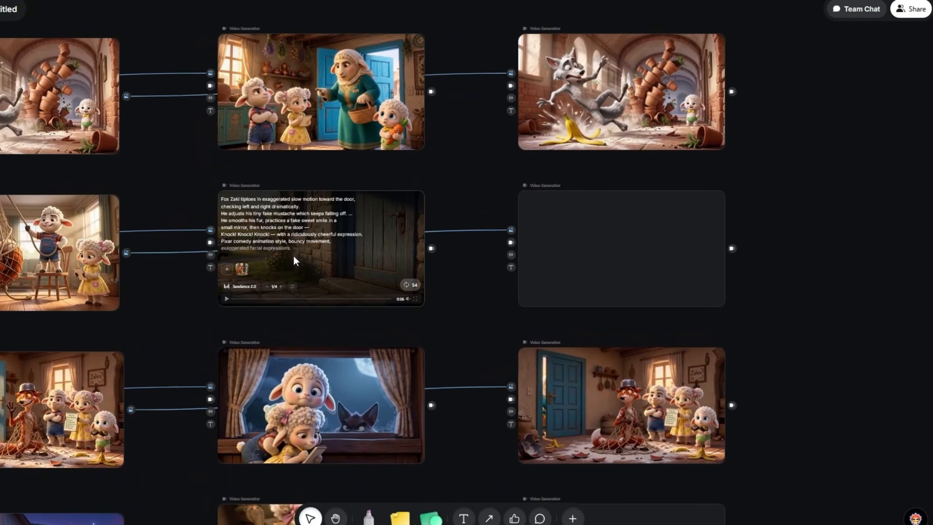
Review the generated videos of the farmhouse door, the night window and the lamb with the red bucket.
scroll(289, 263, up, 5)
key(h)
drag(646, 281, 660, 285)
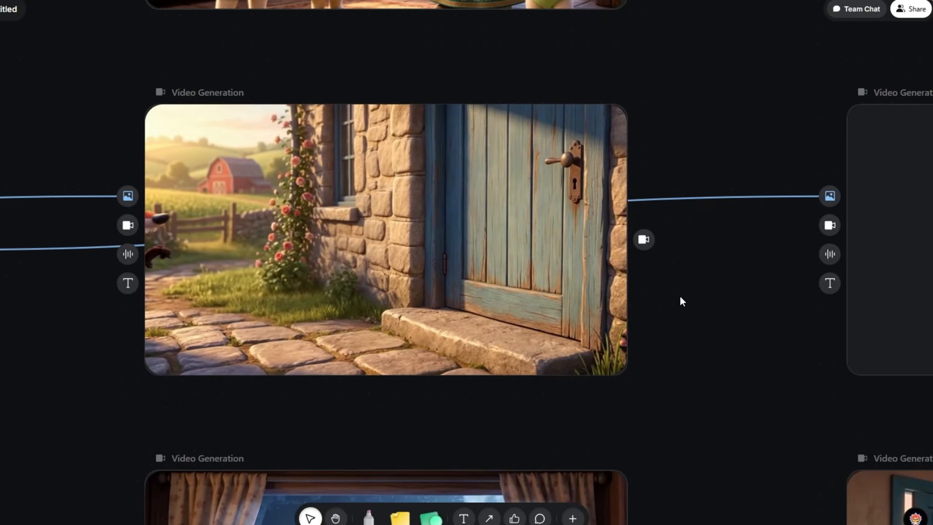
key(v)
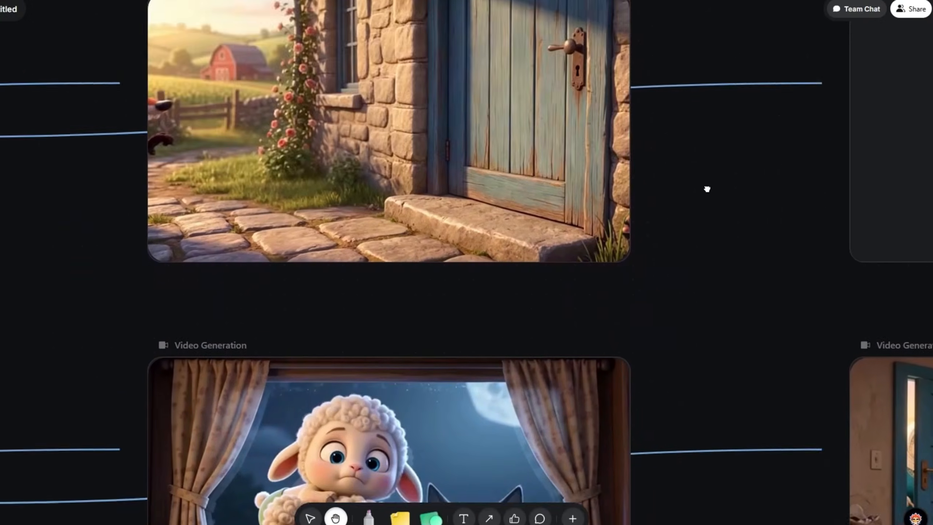
drag(707, 189, 694, 12)
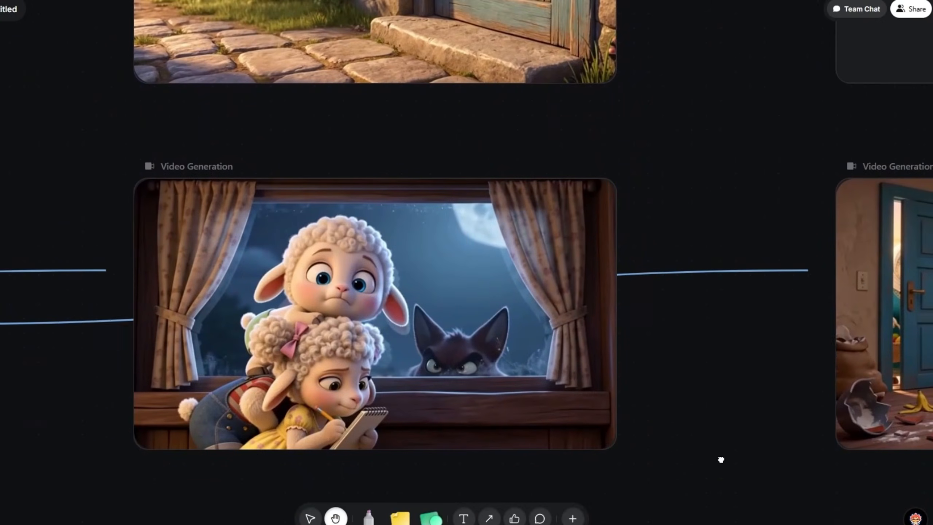
drag(721, 459, 689, 85)
drag(685, 433, 709, 395)
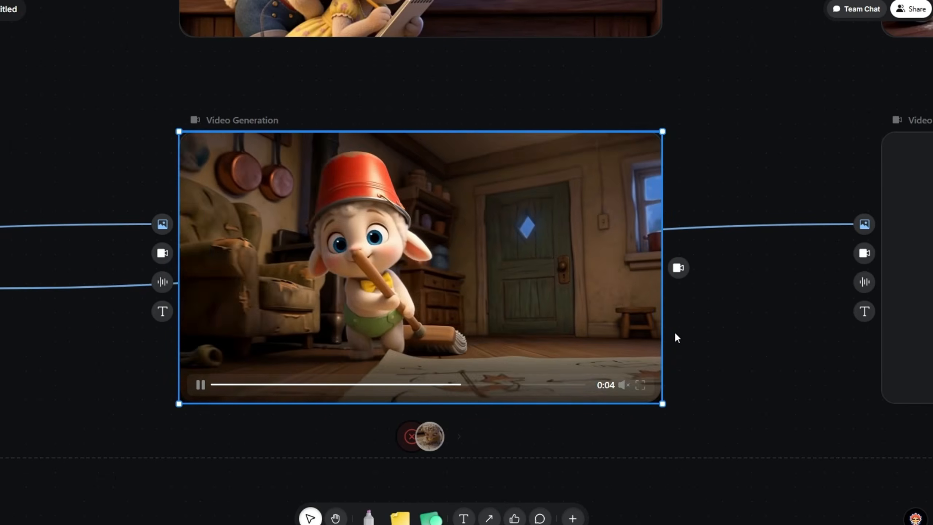
scroll(675, 335, up, 1)
key(space)
View the netted fox scene's video full screen, with the mother sheep at the door.
drag(675, 335, 295, 332)
drag(671, 306, 425, 380)
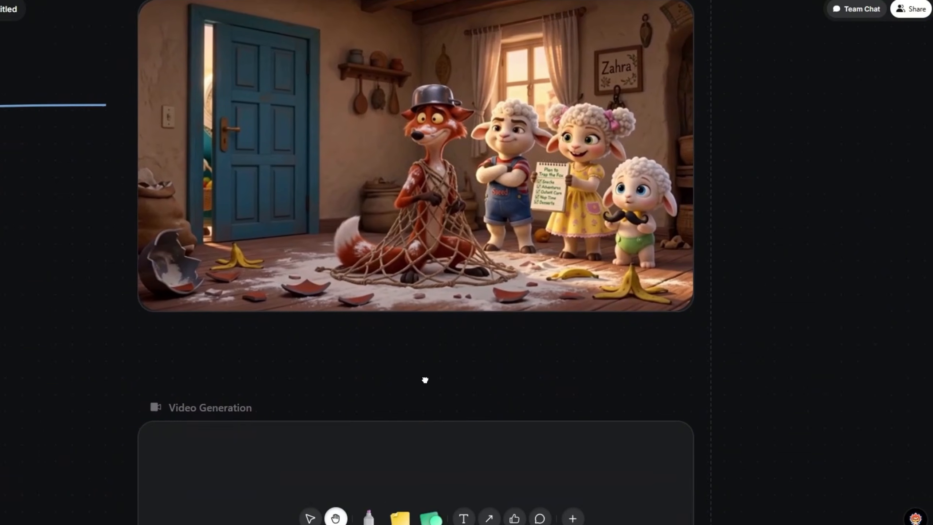
drag(519, 354, 536, 425)
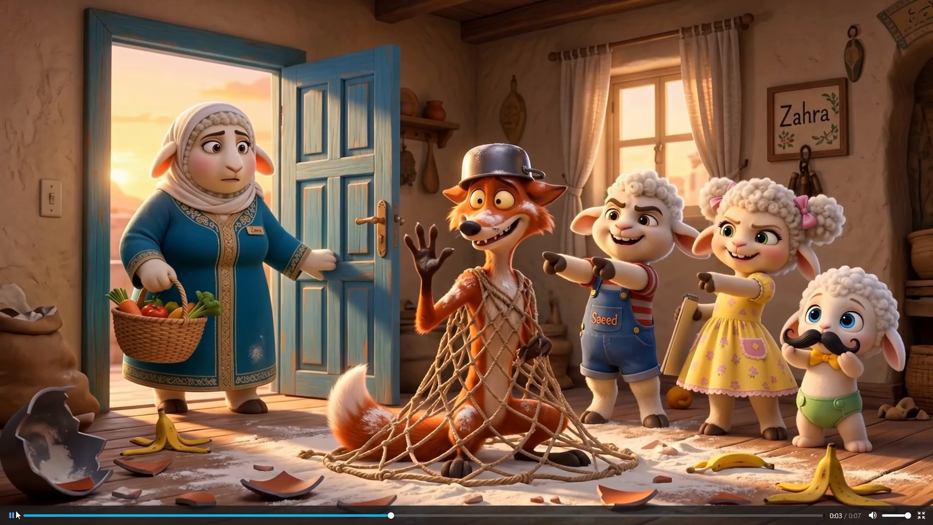
click(25, 515)
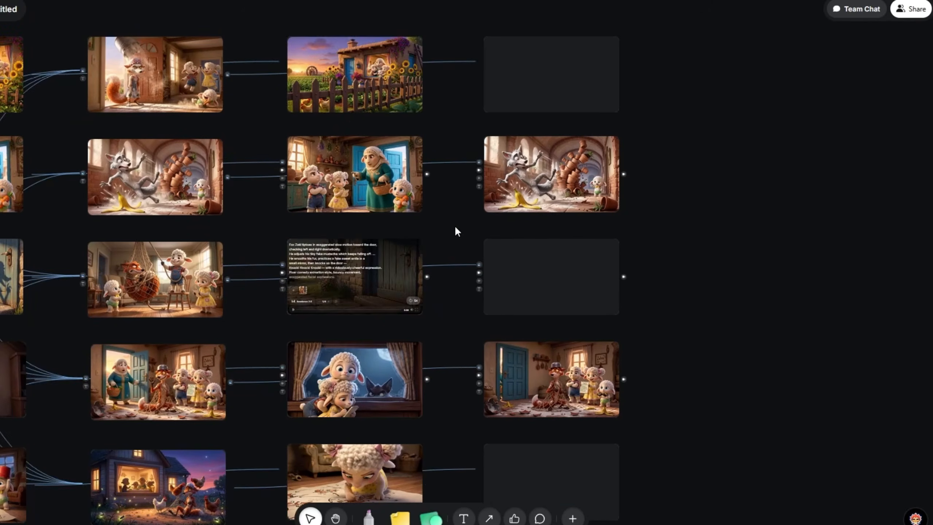
Inspect the prompt and options of the video node where Fox Zaki tiptoes toward the door.
scroll(433, 299, down, 3)
scroll(367, 62, up, 5)
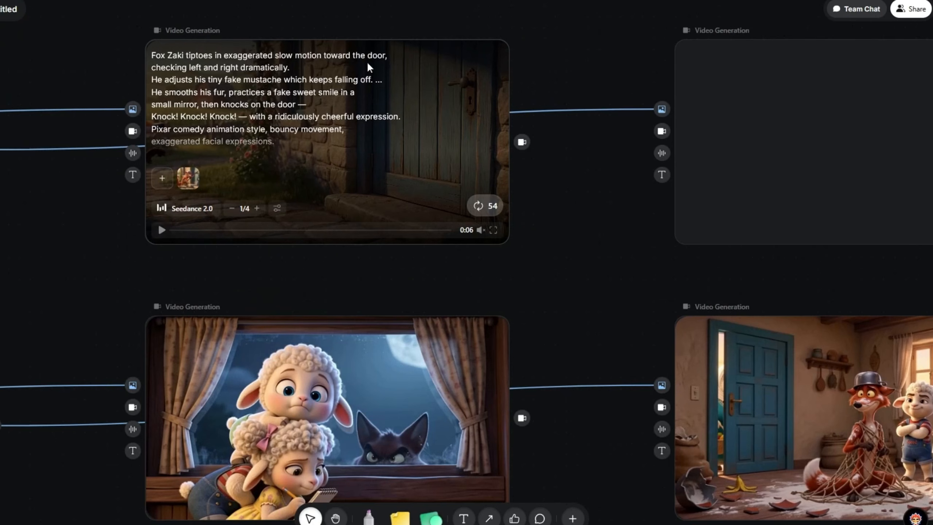
right_click(402, 90)
click(426, 250)
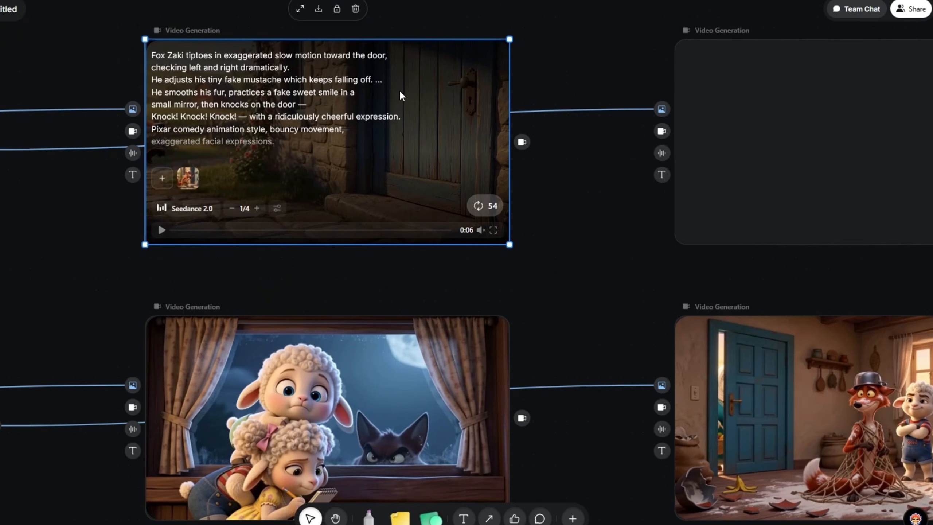
scroll(568, 183, down, 10)
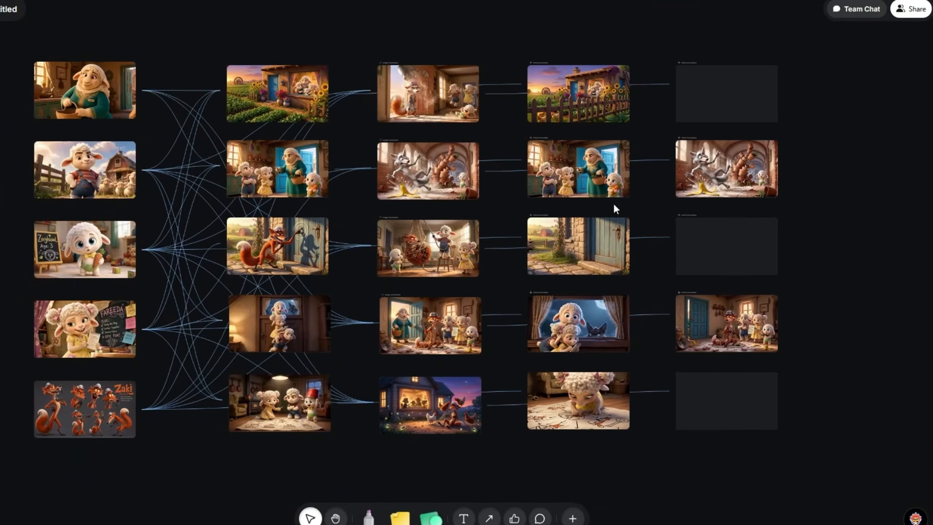
Look over the whole canvas, from the character images through the scene images to the connected video nodes.
drag(338, 215, 362, 215)
scroll(362, 215, up, 2)
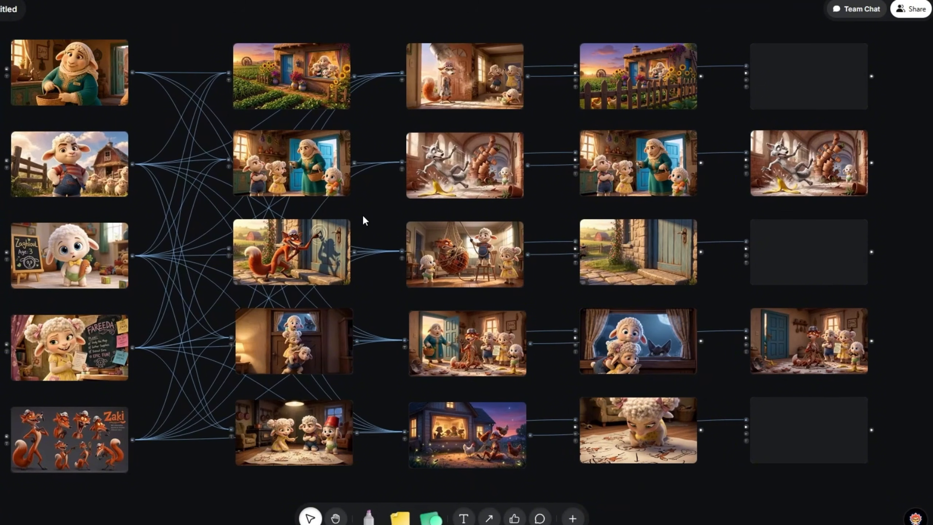
drag(363, 216, 368, 223)
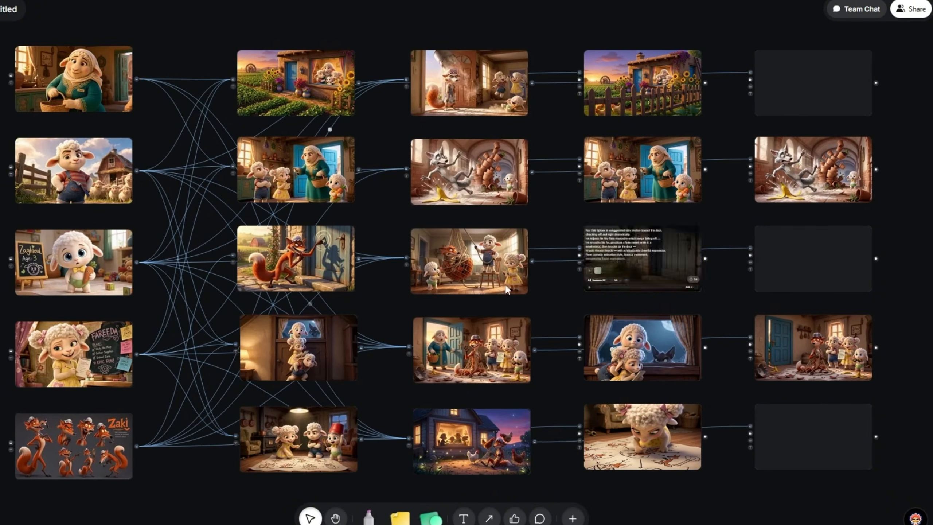
drag(562, 217, 547, 218)
scroll(525, 219, up, 3)
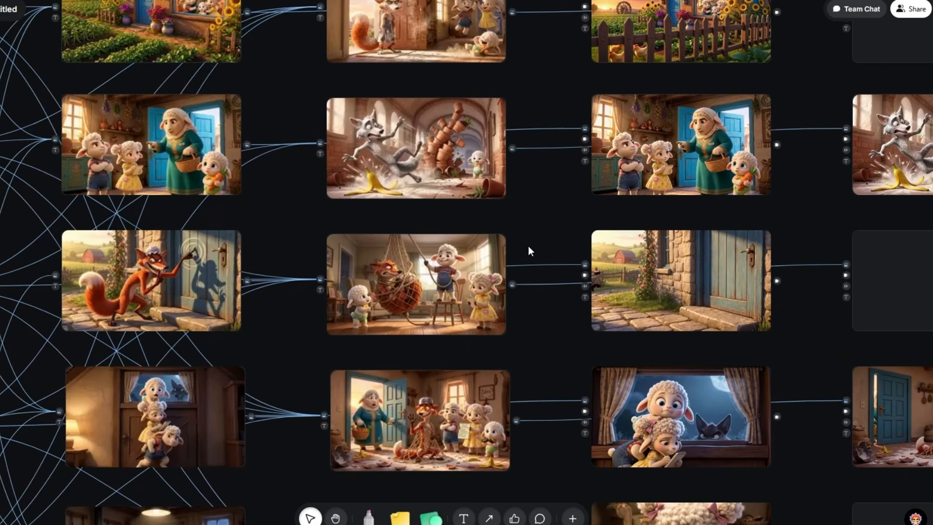
scroll(533, 220, down, 3)
scroll(533, 219, right, 5)
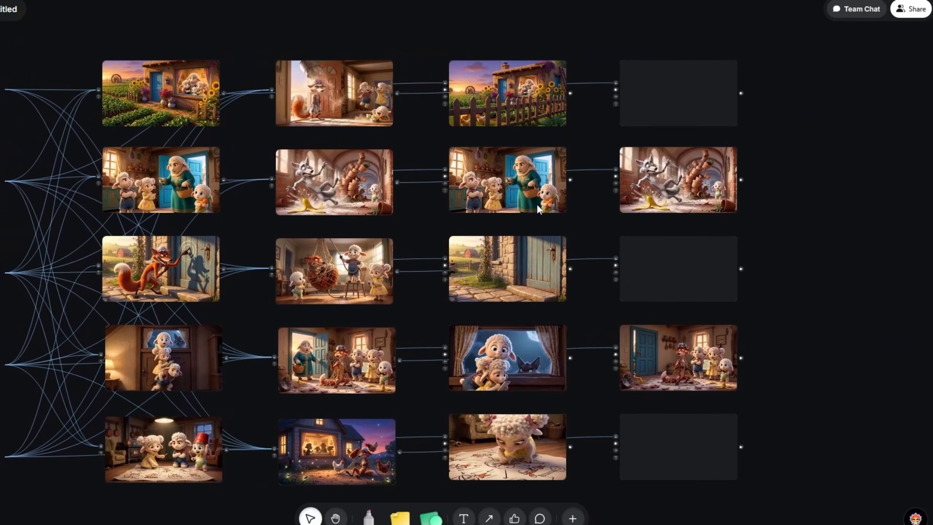
scroll(416, 175, up, 4)
drag(444, 83, 422, 271)
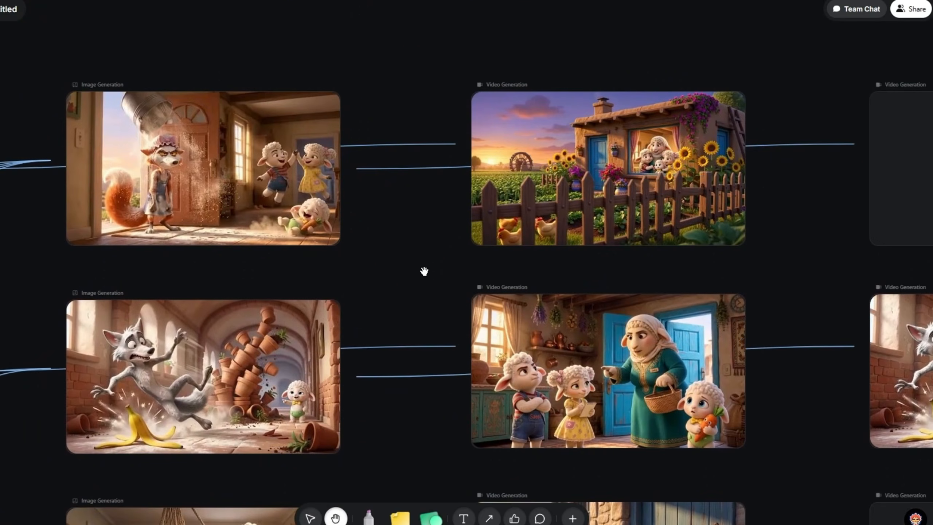
scroll(420, 298, down, 4)
drag(273, 207, 395, 38)
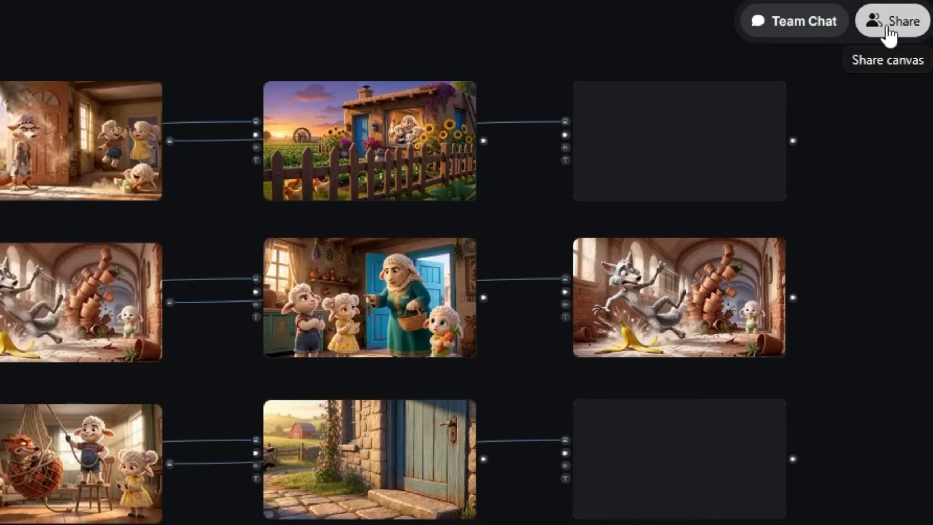
Make the canvas public for anyone with the link, copy its share link and check the joining and role permissions.
click(887, 27)
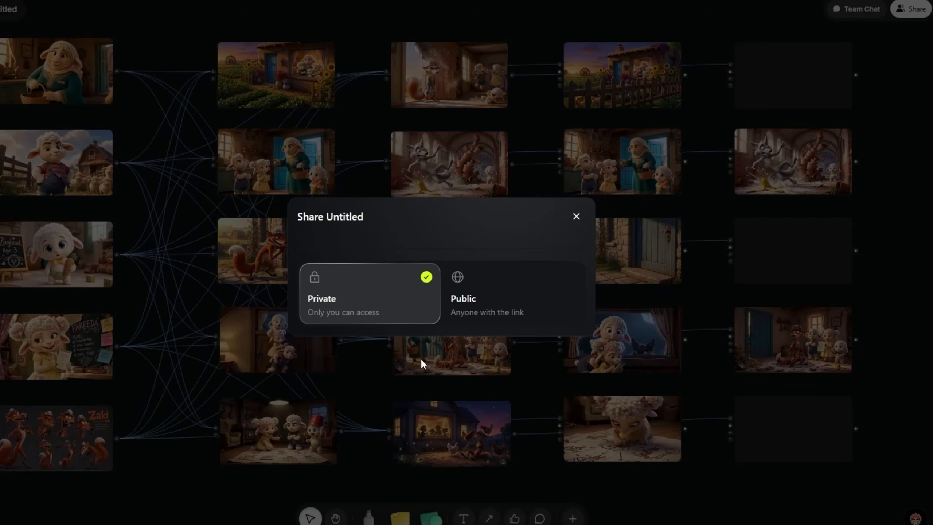
click(532, 306)
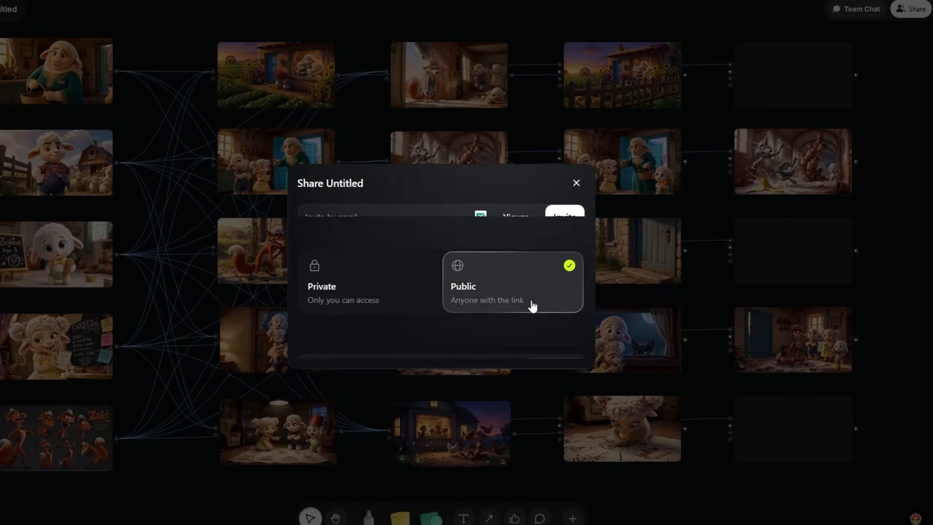
click(555, 381)
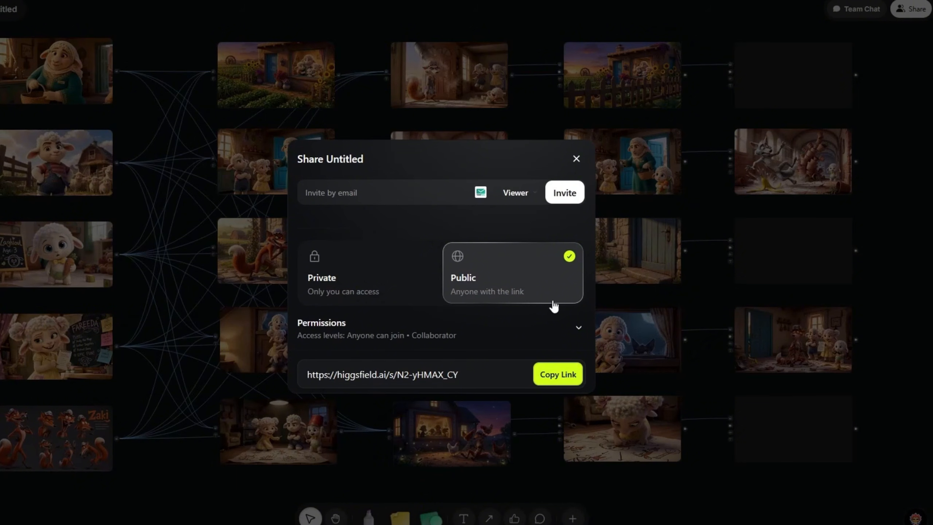
click(578, 326)
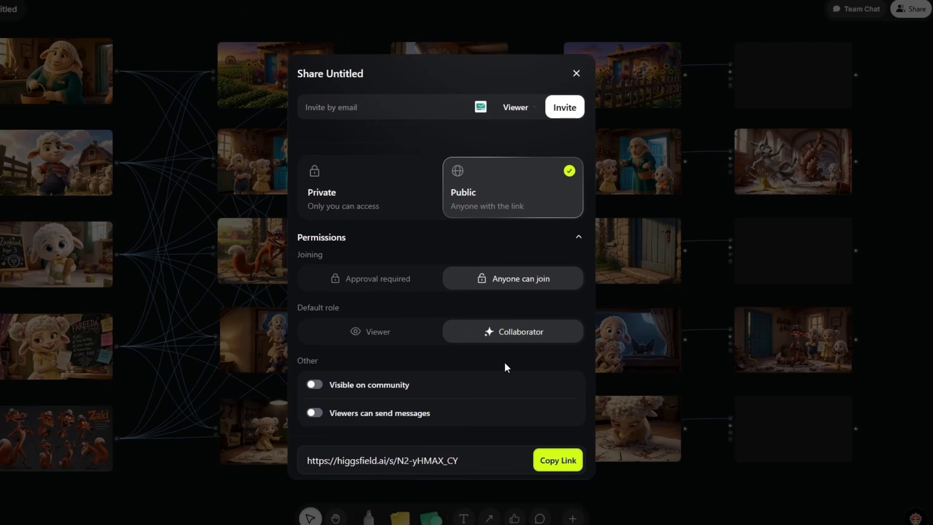
click(576, 73)
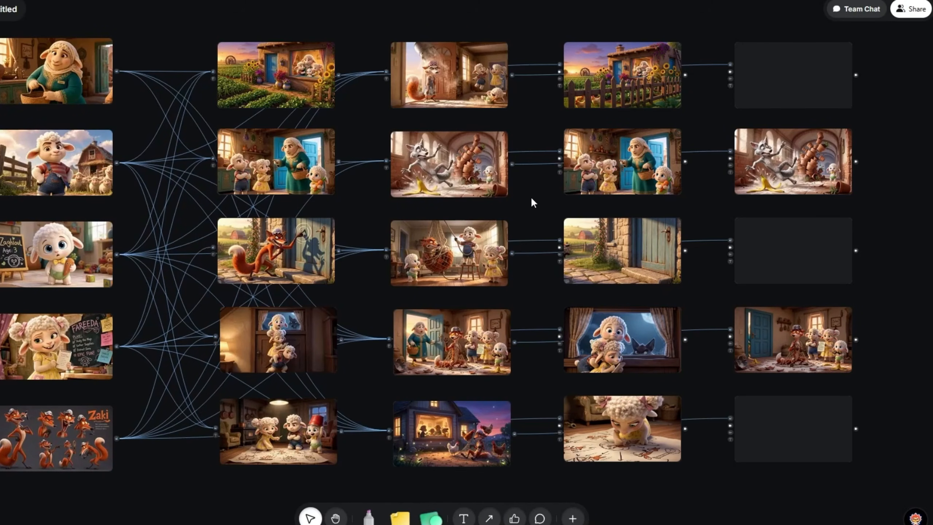
Check the canvas's sharing permissions once more and close the sharing settings.
scroll(531, 196, up, 5)
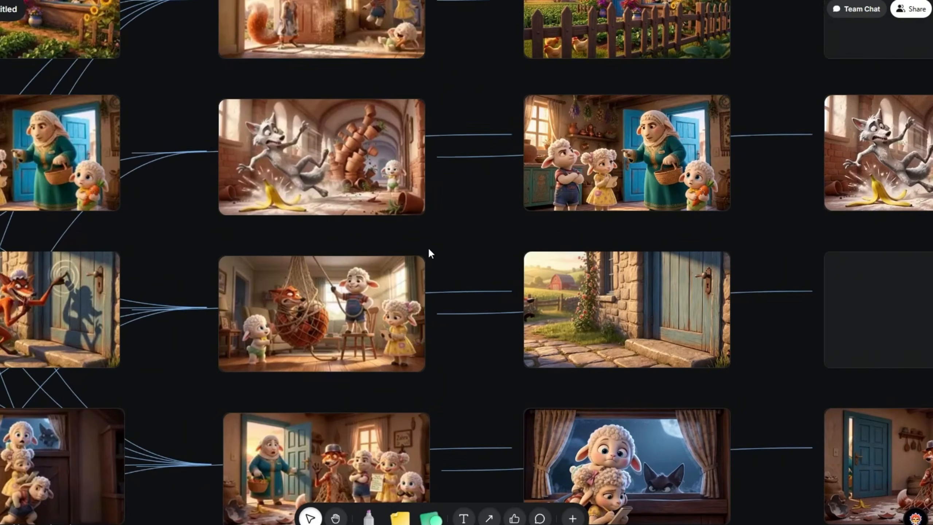
drag(462, 214, 302, 333)
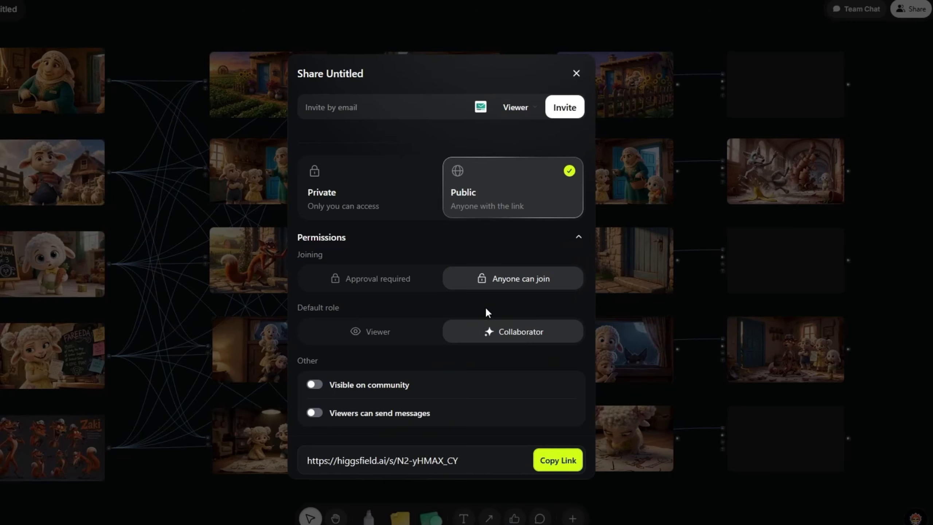
click(649, 122)
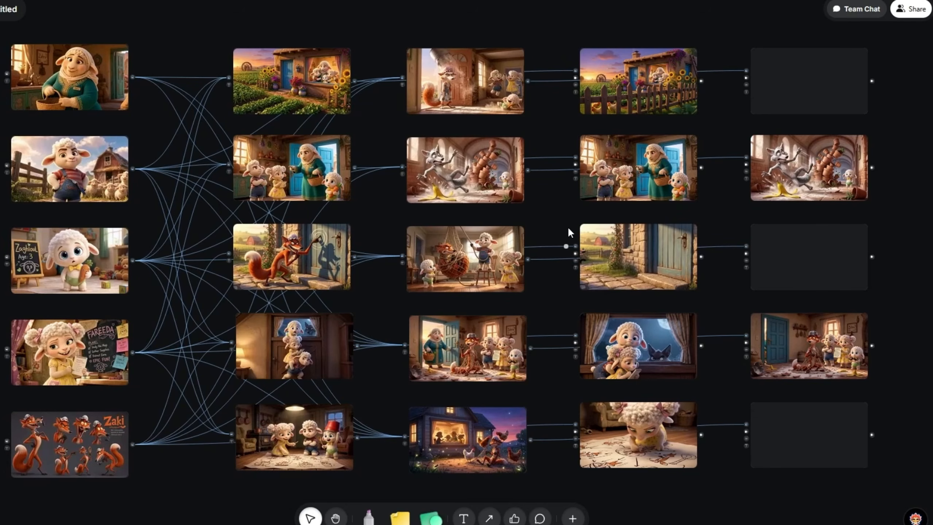
Open the canvas's team chat.
scroll(551, 228, up, 3)
drag(511, 196, 509, 199)
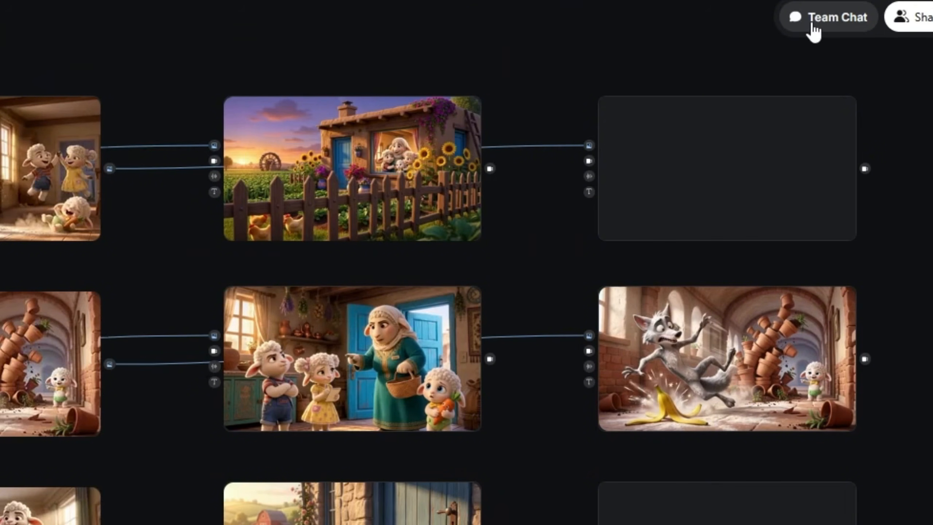
click(827, 18)
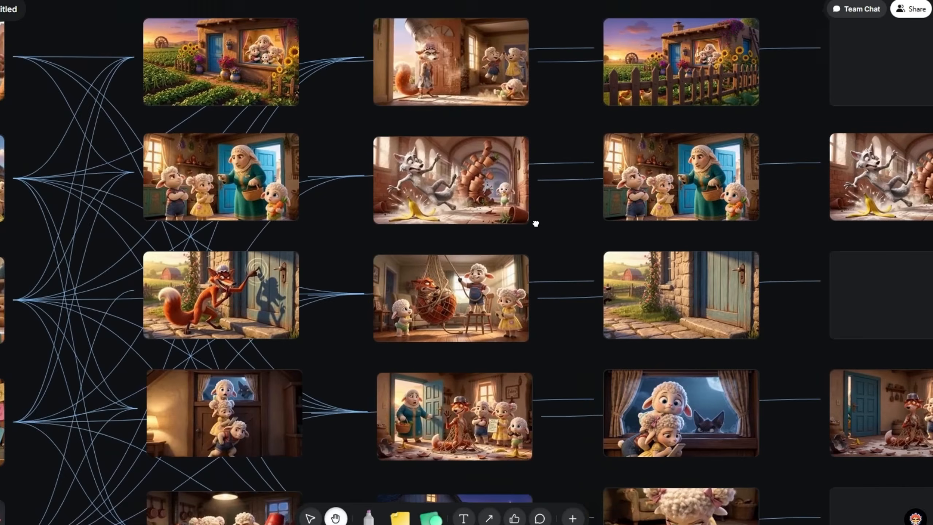
Survey the scene images and both columns of video nodes, from the farmhouse down to the last row.
drag(535, 224, 593, 198)
key(v)
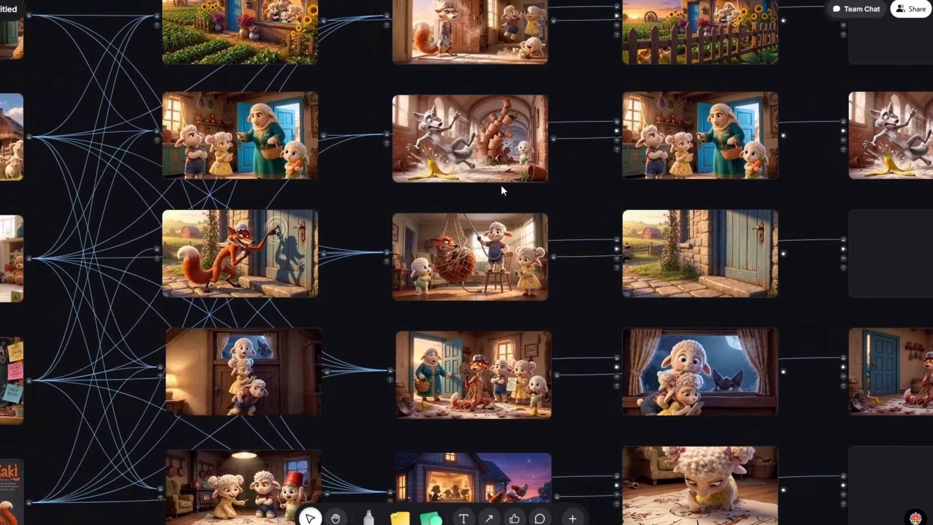
scroll(501, 184, down, 3)
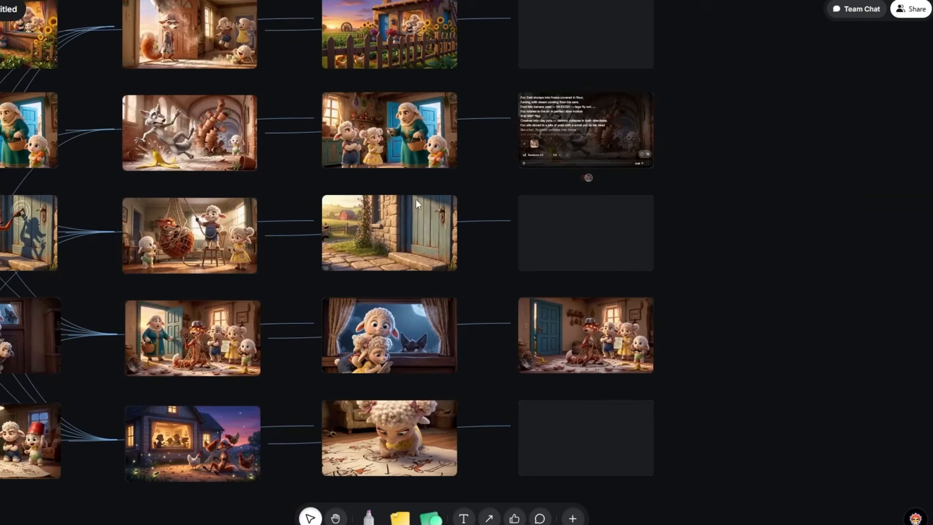
scroll(586, 103, up, 2)
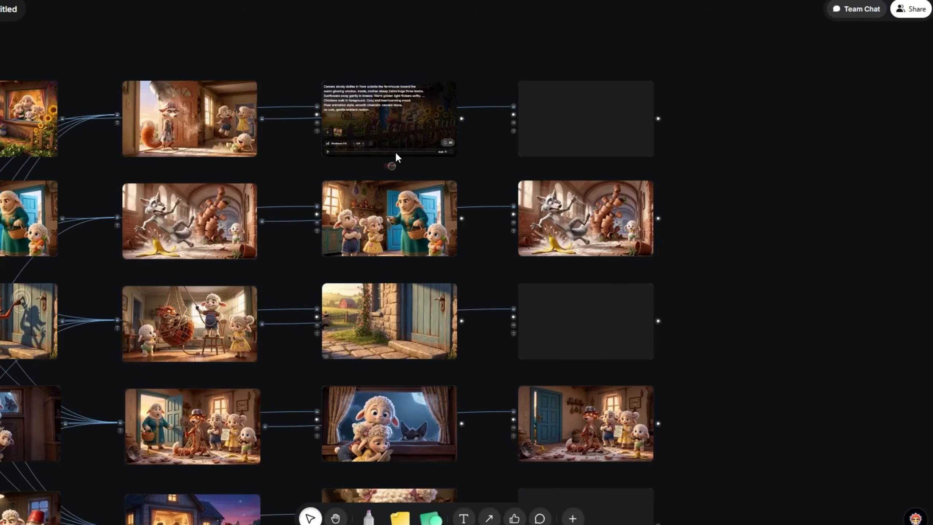
scroll(395, 162, down, 2)
scroll(578, 136, up, 2)
scroll(595, 107, down, 2)
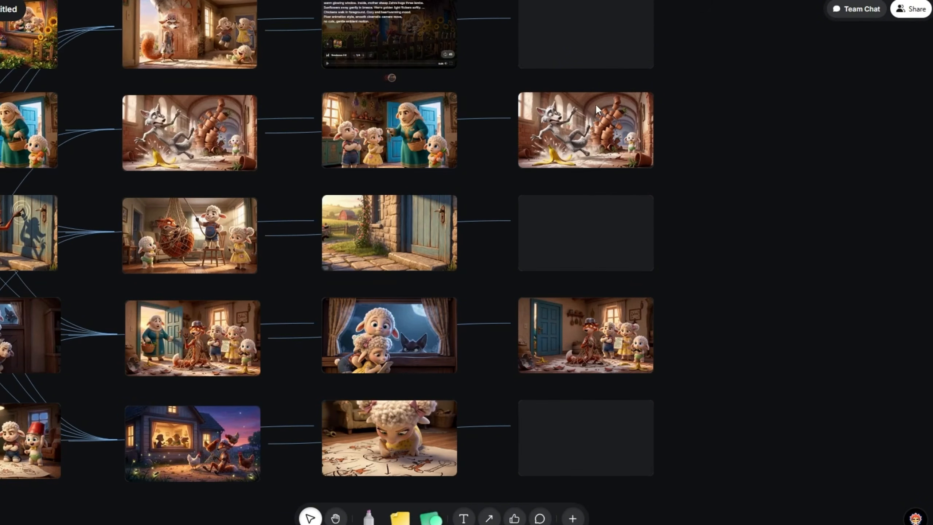
scroll(588, 147, up, 2)
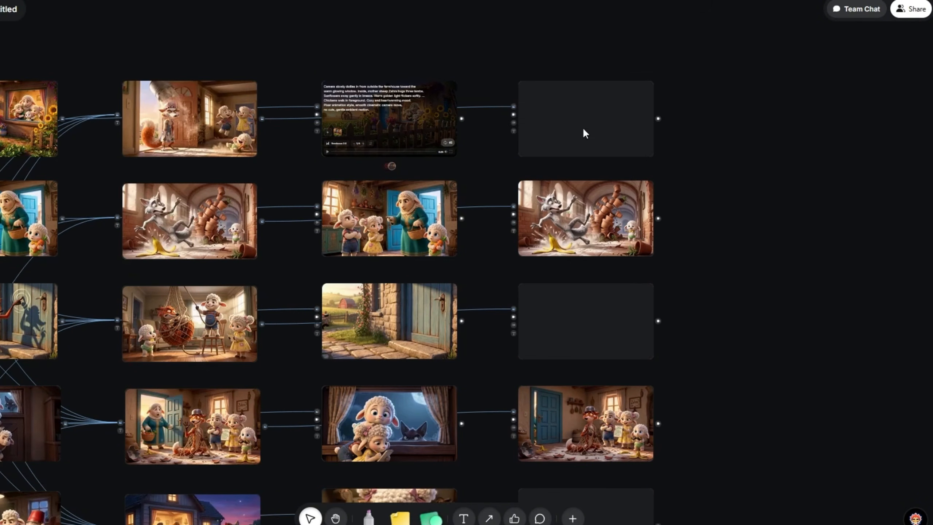
scroll(395, 126, down, 2)
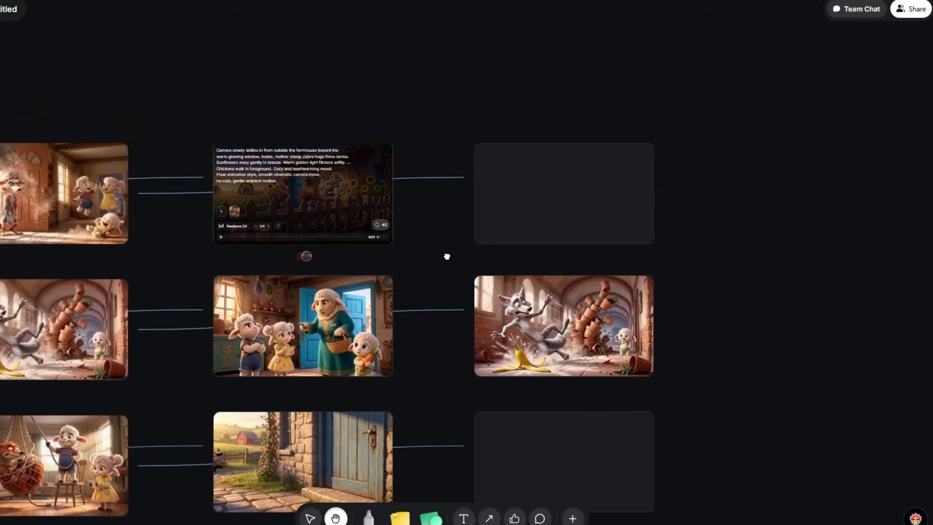
drag(446, 256, 425, 136)
drag(417, 281, 420, 149)
scroll(418, 258, down, 2)
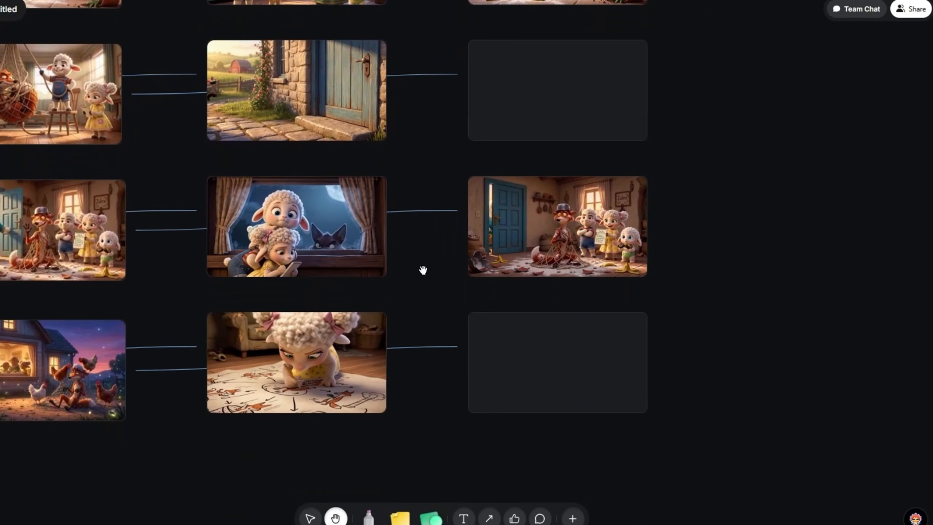
scroll(423, 177, up, 4)
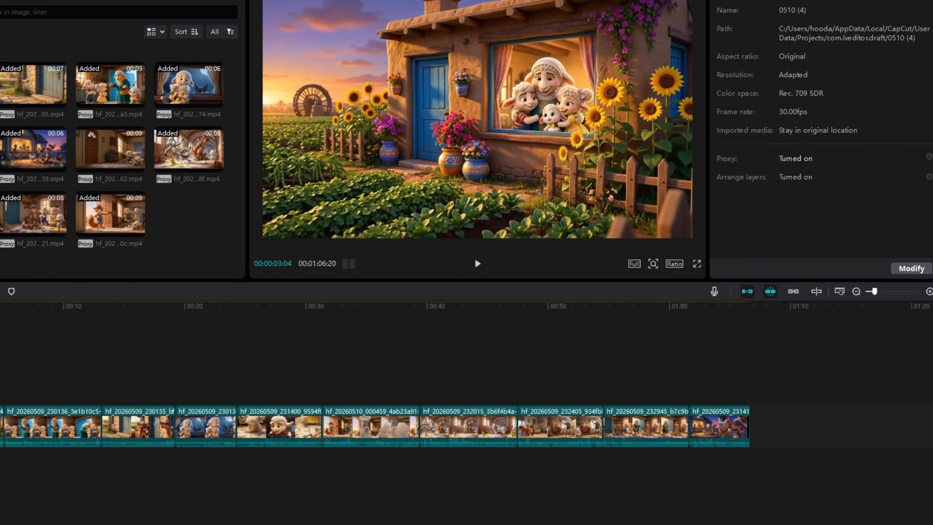
Switch to the CapCut project with the scene clips and move the playhead to the start of the timeline.
drag(6, 306, 0, 306)
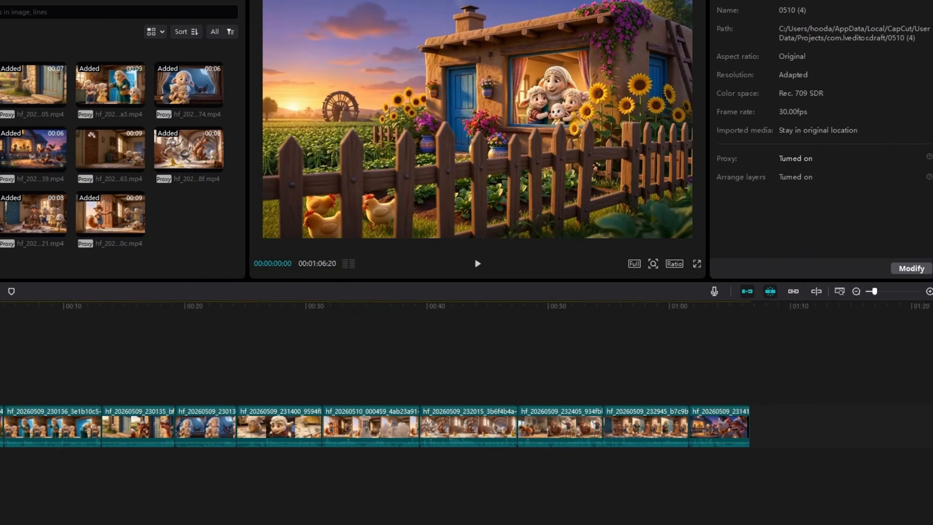
Select scene clips one after another along the timeline, from the kitchen farewell to the last night clip, to review their order.
click(41, 426)
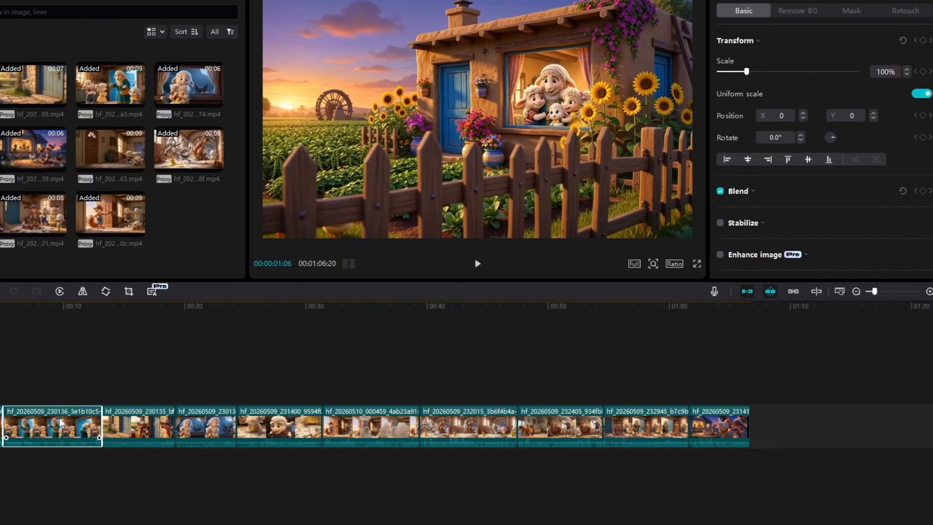
click(134, 424)
click(258, 426)
click(534, 423)
click(642, 425)
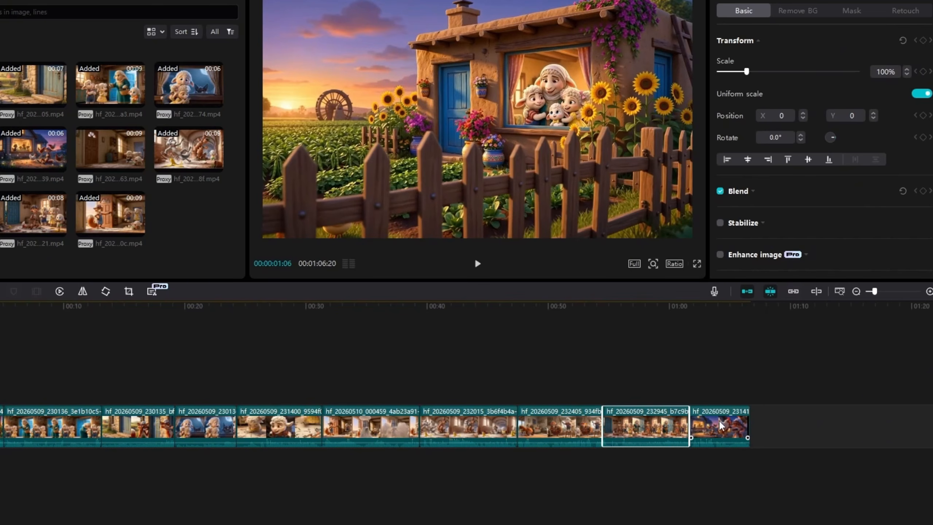
click(722, 426)
drag(318, 403, 19, 387)
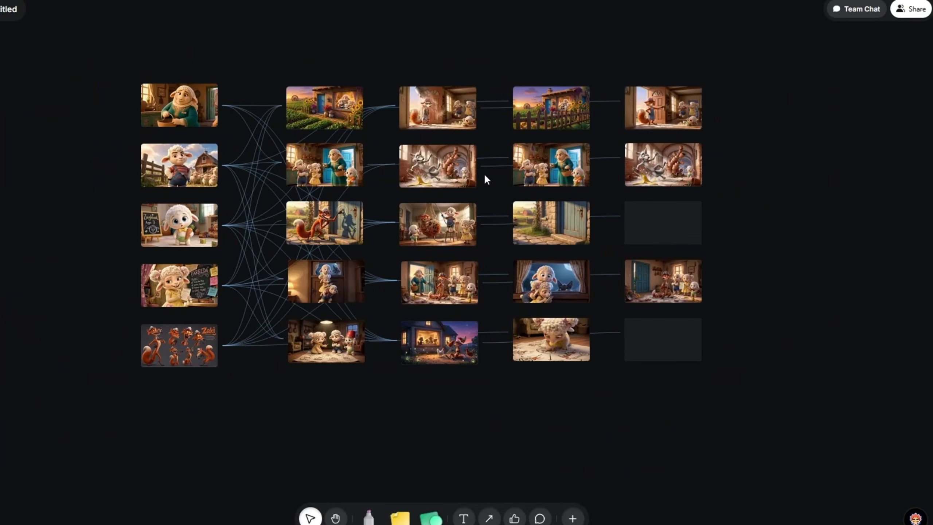
scroll(484, 173, up, 5)
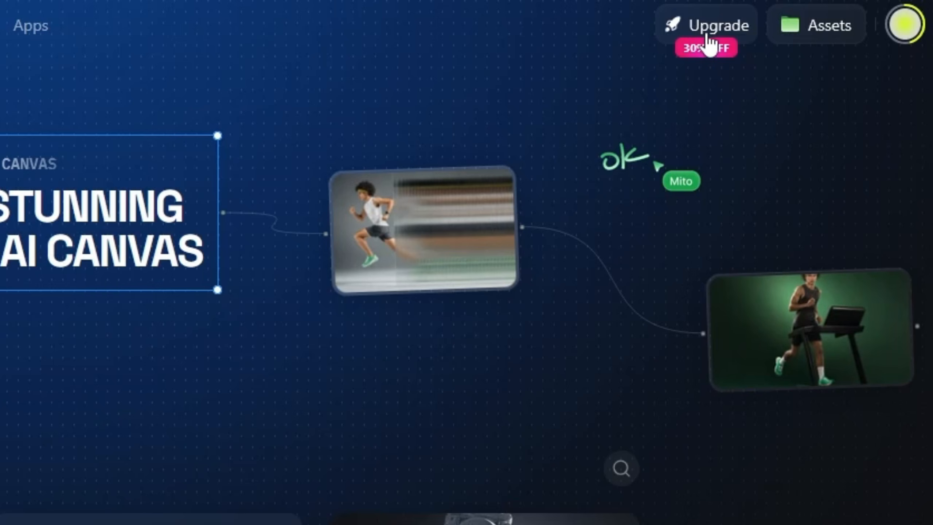
Open Higgsfield's upgrade plans and review the annual discount and the Plus plan's price, monthly credits and included features.
click(707, 36)
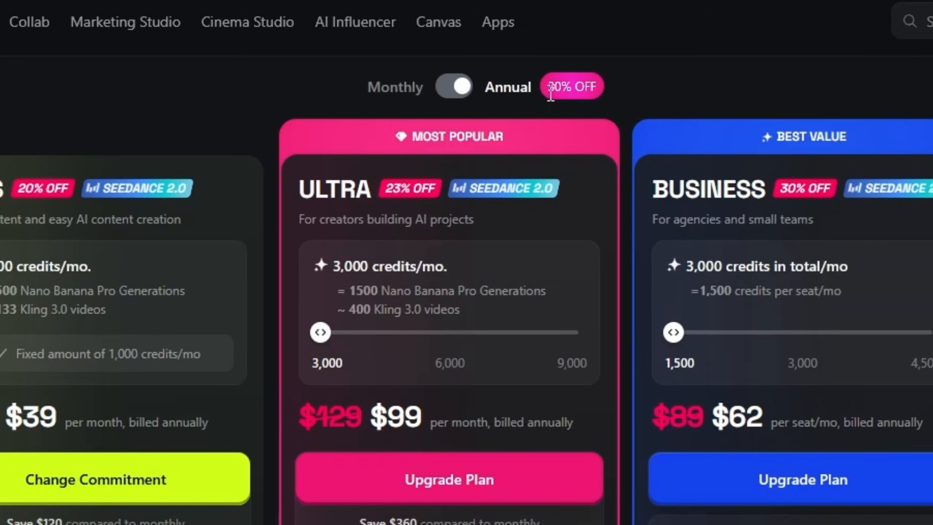
drag(497, 48, 526, 47)
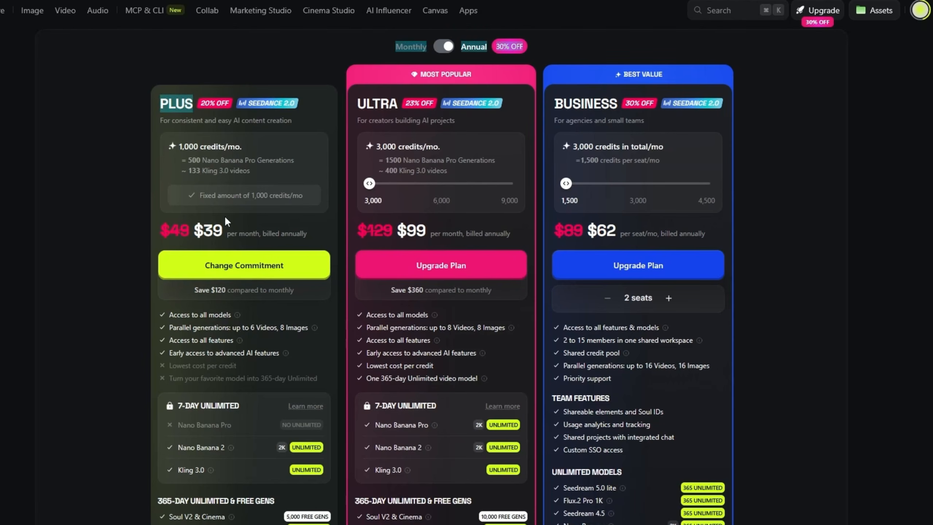
drag(223, 231, 190, 234)
click(186, 231)
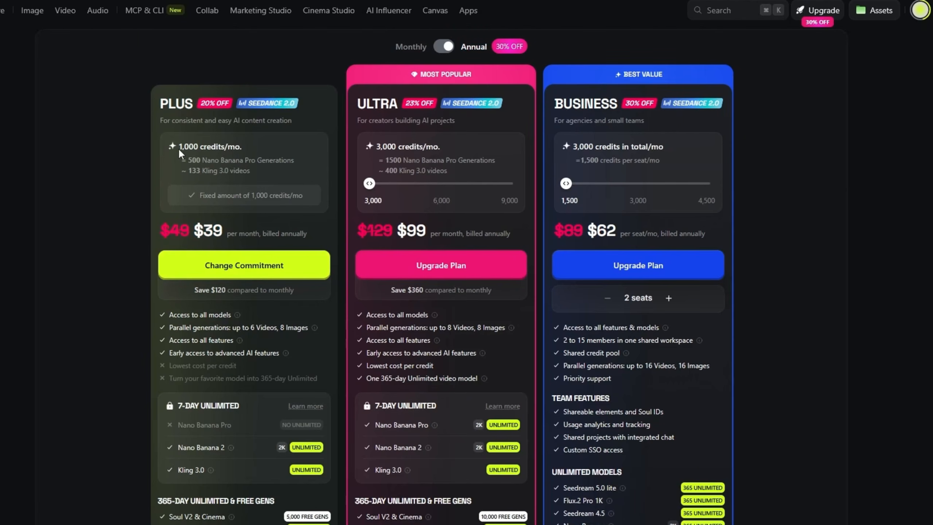
drag(178, 147, 274, 146)
scroll(272, 221, down, 3)
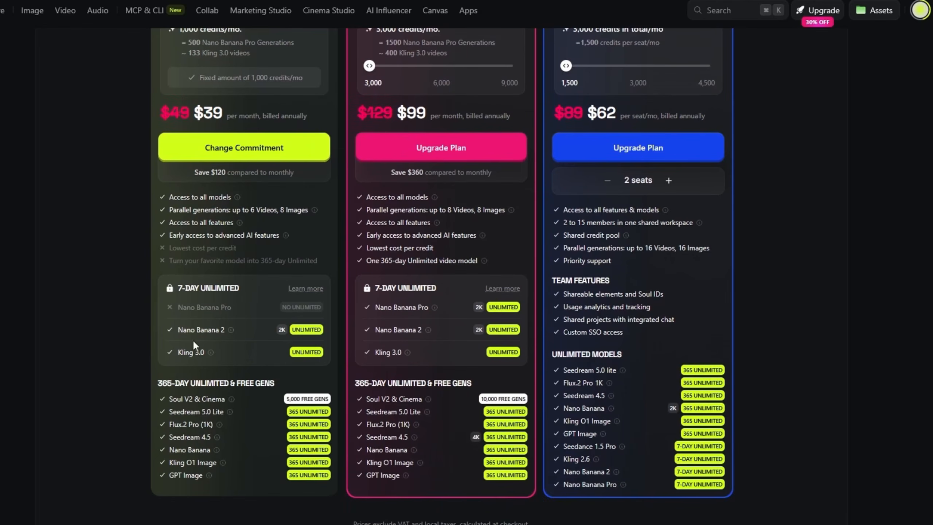
scroll(610, 97, up, 3)
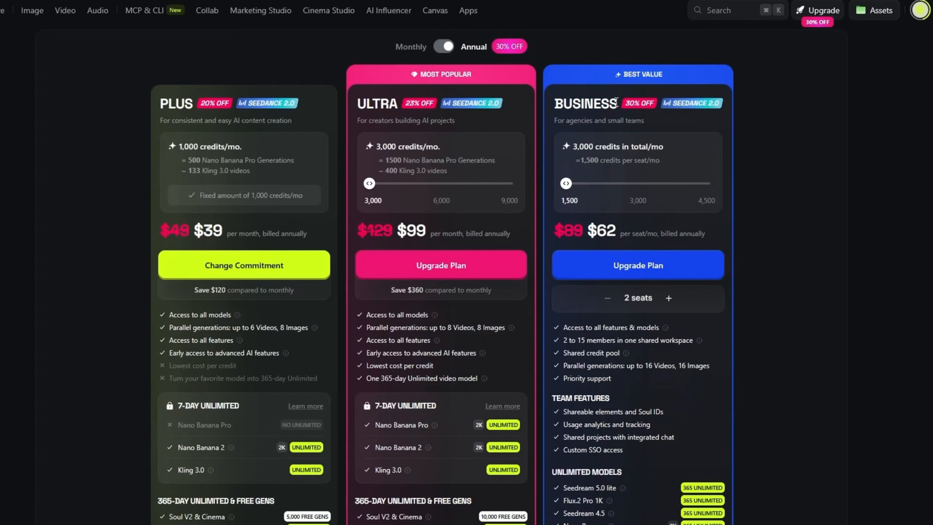
Check the Business plan's per-seat price and its total monthly credits.
drag(616, 230, 565, 235)
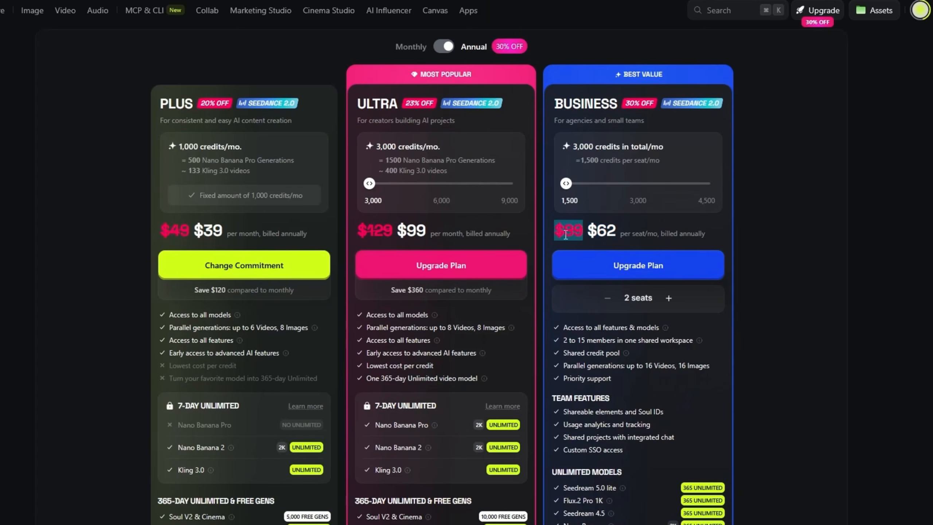
click(757, 216)
drag(573, 146, 625, 149)
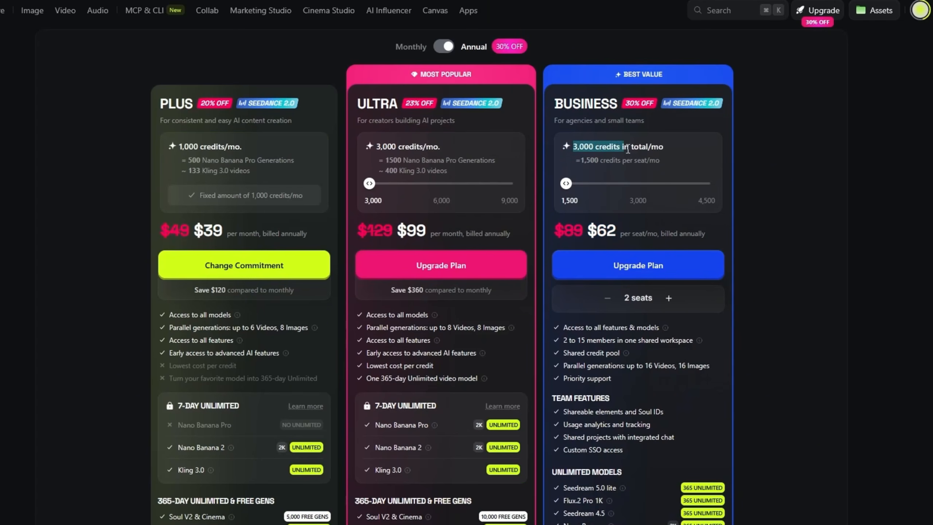
click(704, 142)
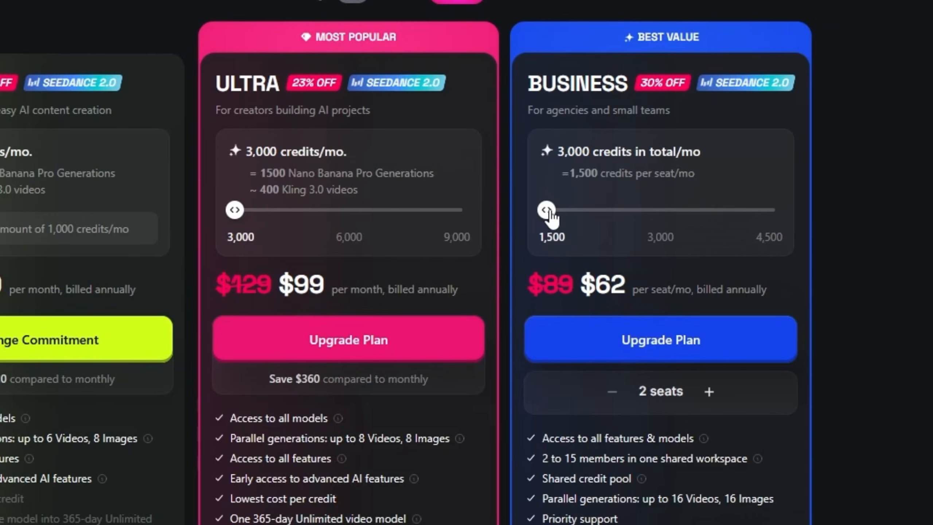
Raise the Business plan's credits to 4,500 per seat, check the price, and lower the credits again.
drag(547, 212, 775, 213)
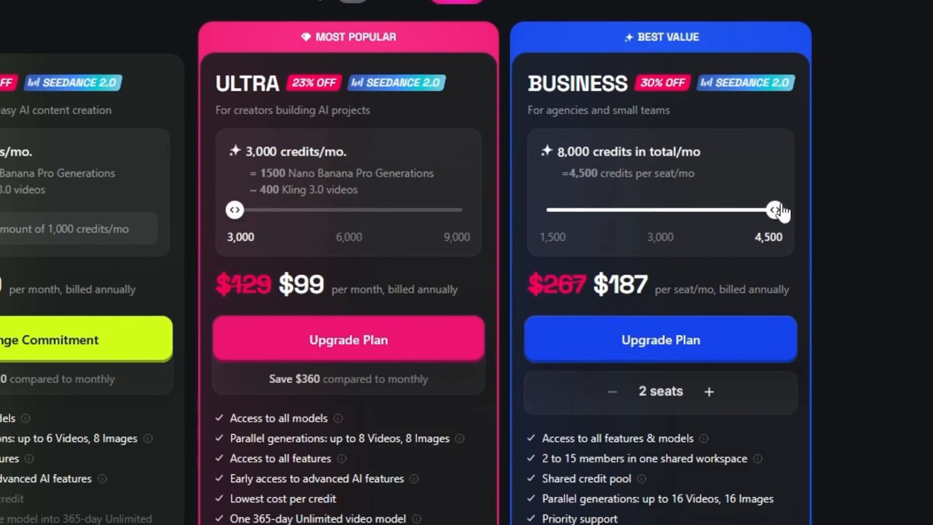
drag(596, 291, 766, 272)
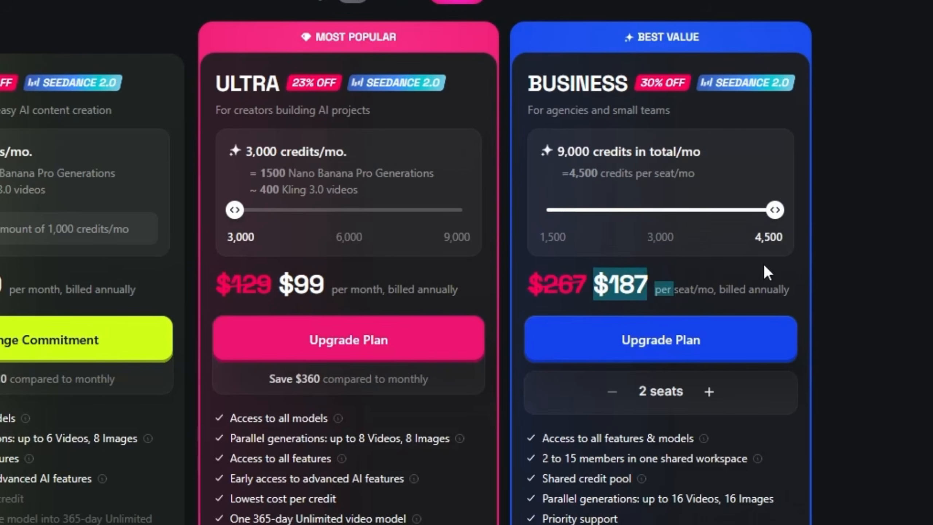
drag(775, 210, 573, 215)
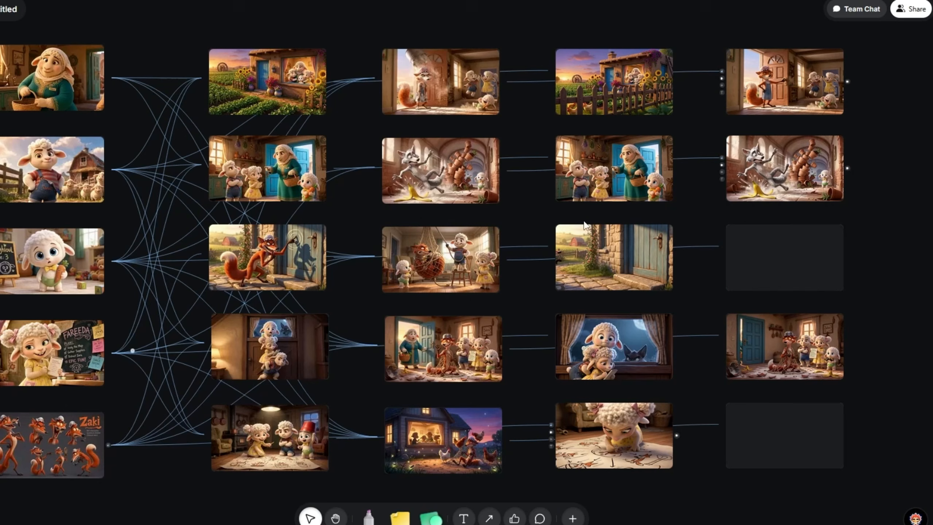
drag(351, 146, 381, 150)
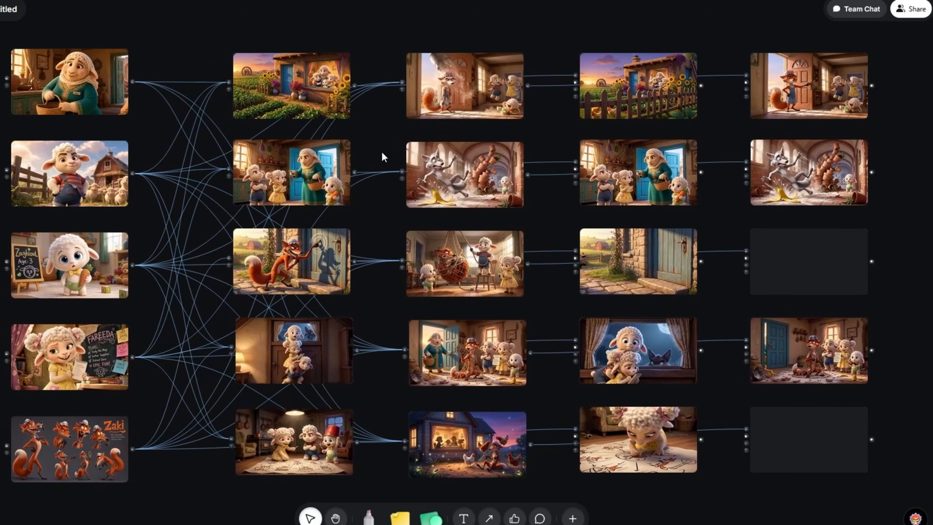
scroll(380, 145, up, 3)
scroll(385, 173, down, 2)
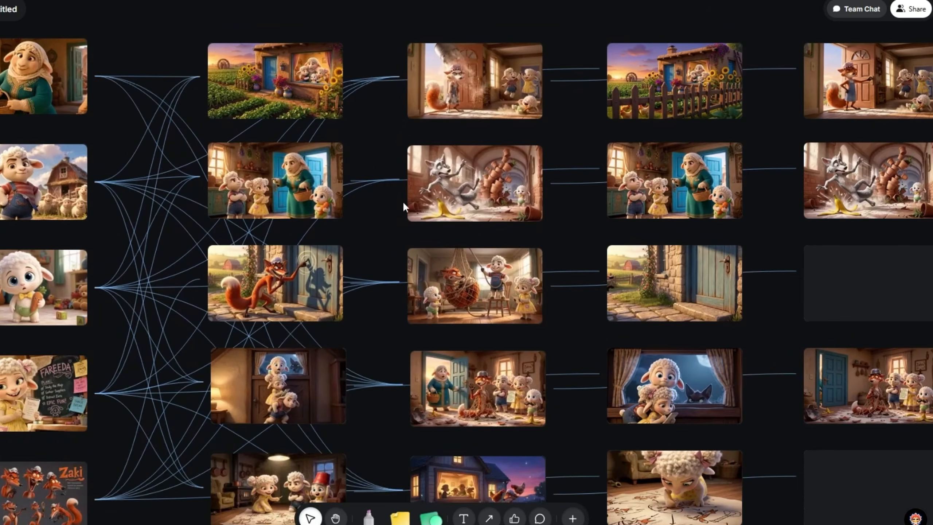
scroll(449, 118, down, 1)
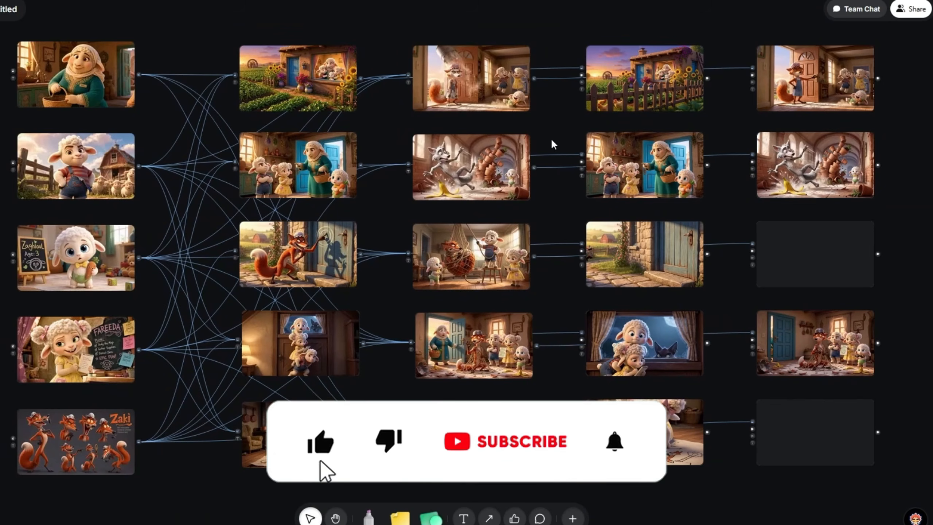
scroll(553, 144, down, 1)
scroll(566, 142, up, 5)
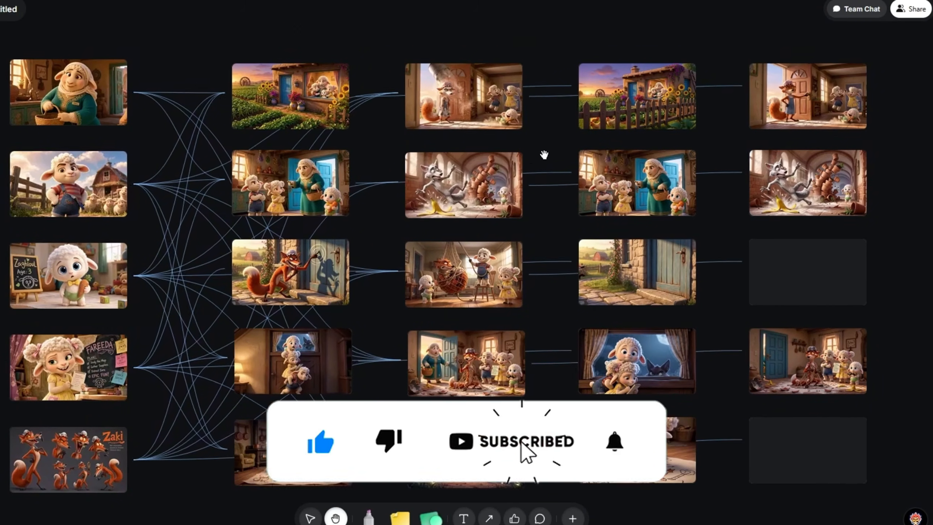
Play the generated video of the fox at the blue farmhouse door on the story canvas.
key(h)
drag(743, 287, 506, 317)
drag(514, 385, 510, 281)
key(v)
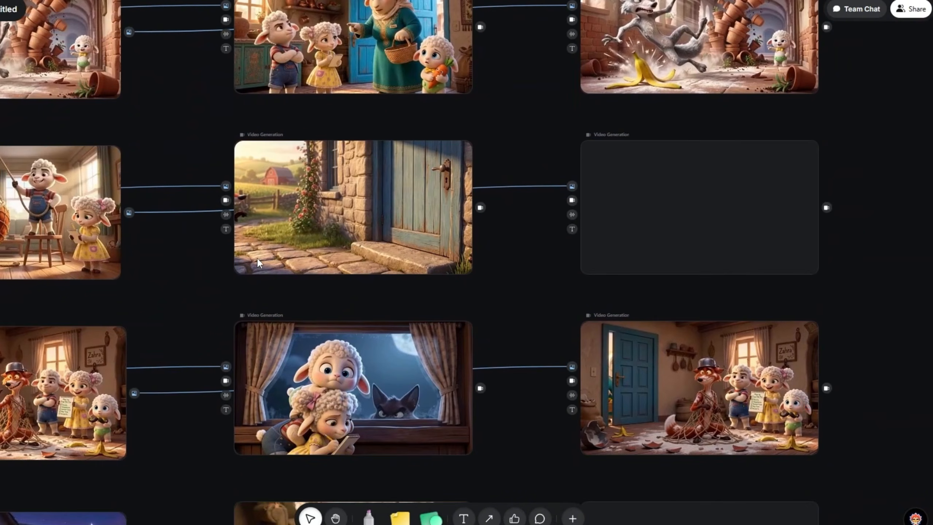
click(246, 265)
scroll(214, 311, up, 3)
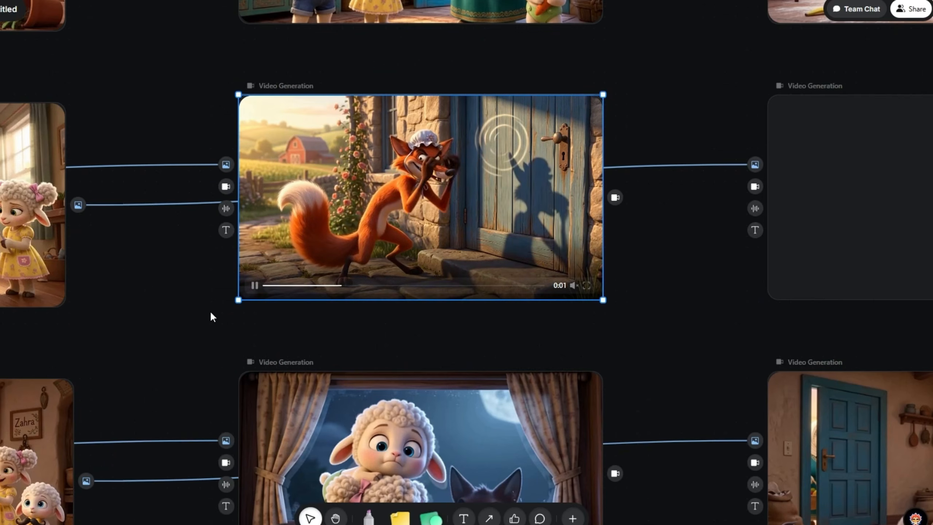